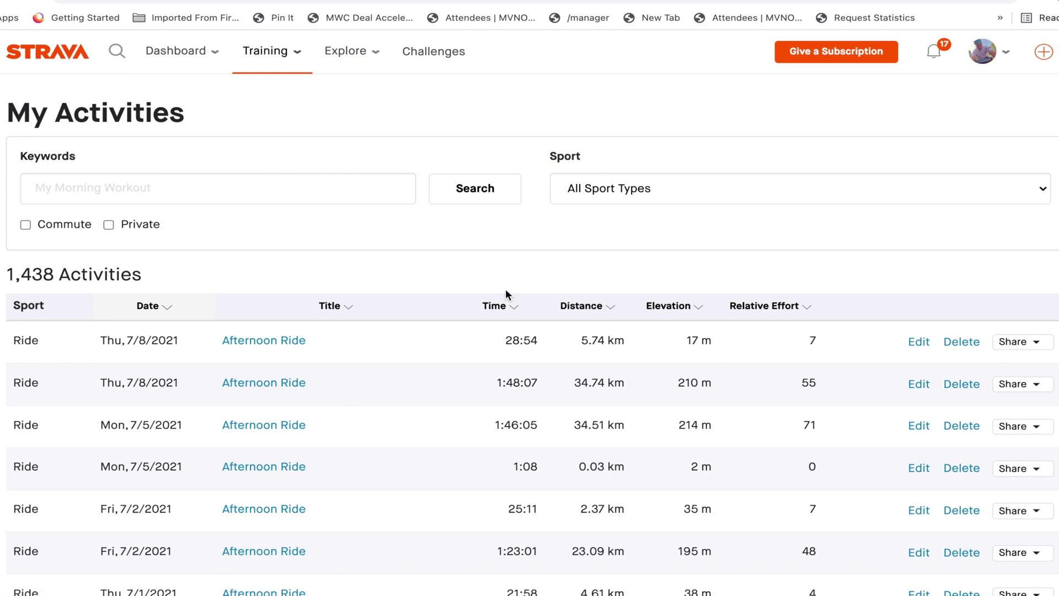
# Step: Sort the Strava activities by date, oldest first, and browse the sorted list
pyautogui.click(173, 312)
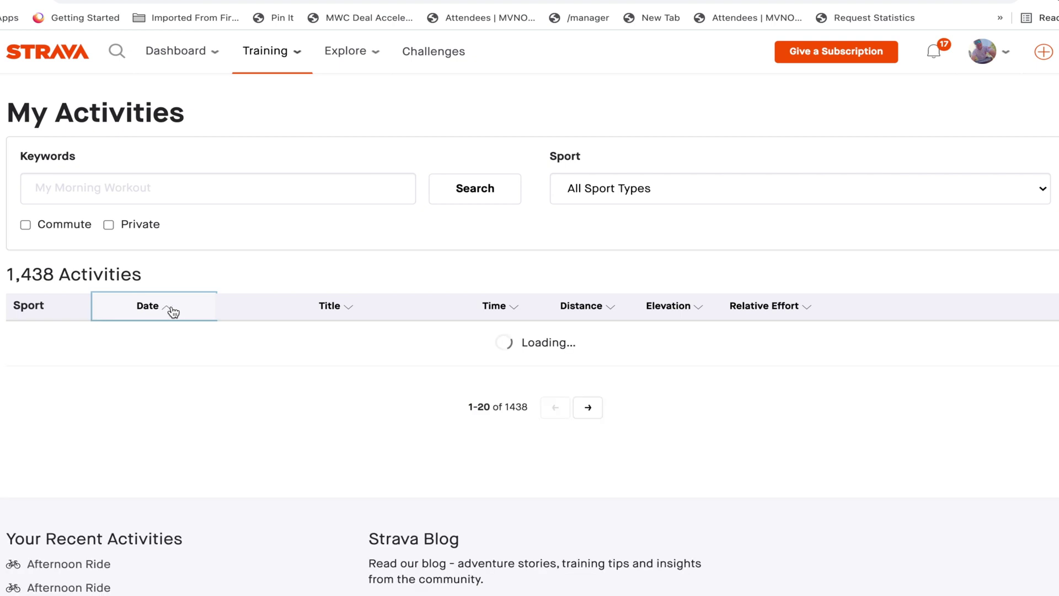
pyautogui.scroll(-1, 202, 368)
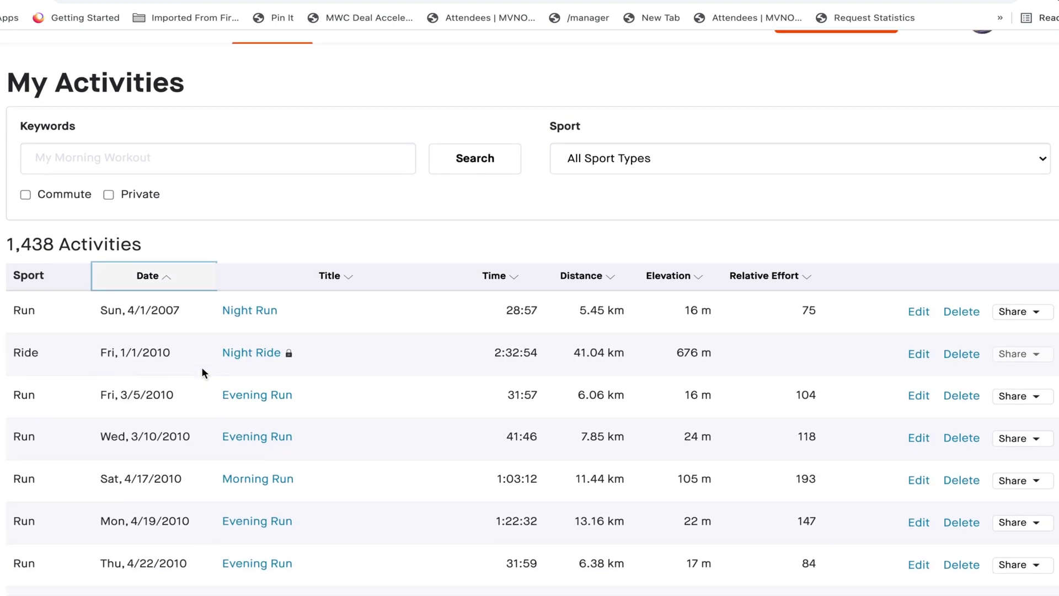
pyautogui.scroll(-1, 202, 373)
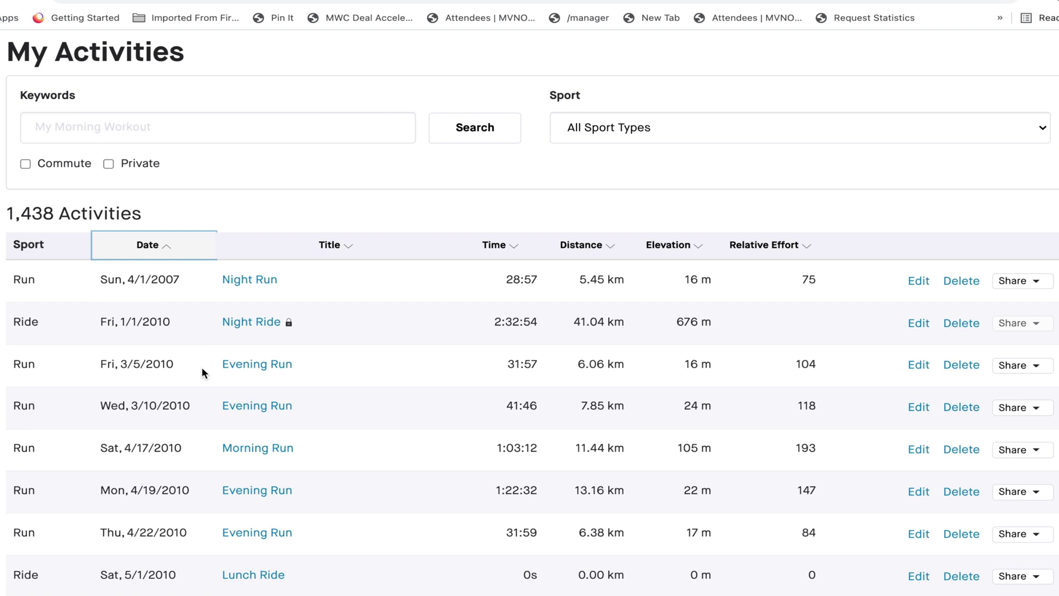
pyautogui.scroll(-4, 202, 369)
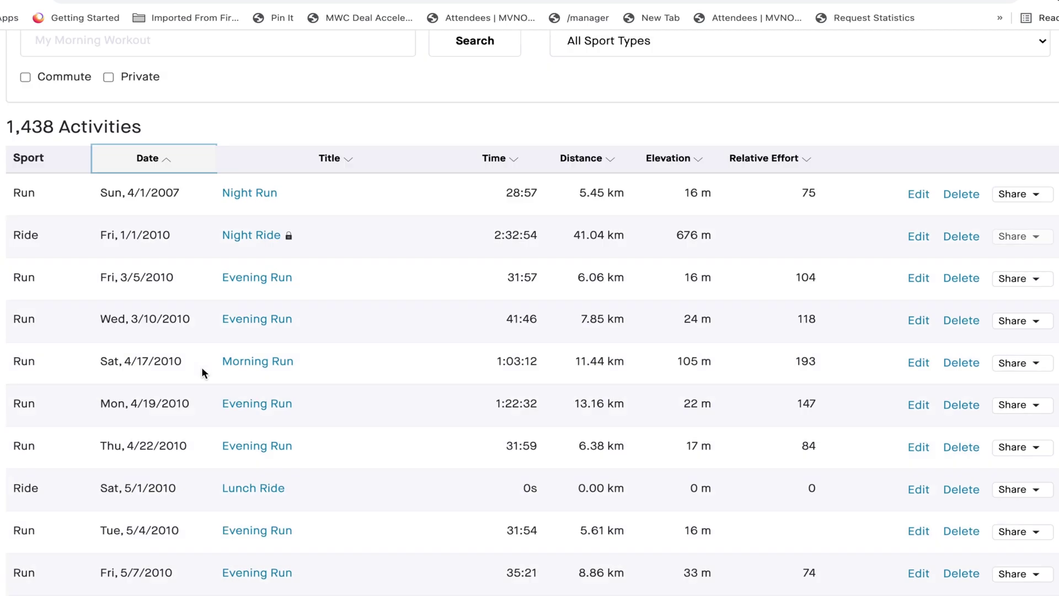
pyautogui.scroll(-20, 202, 373)
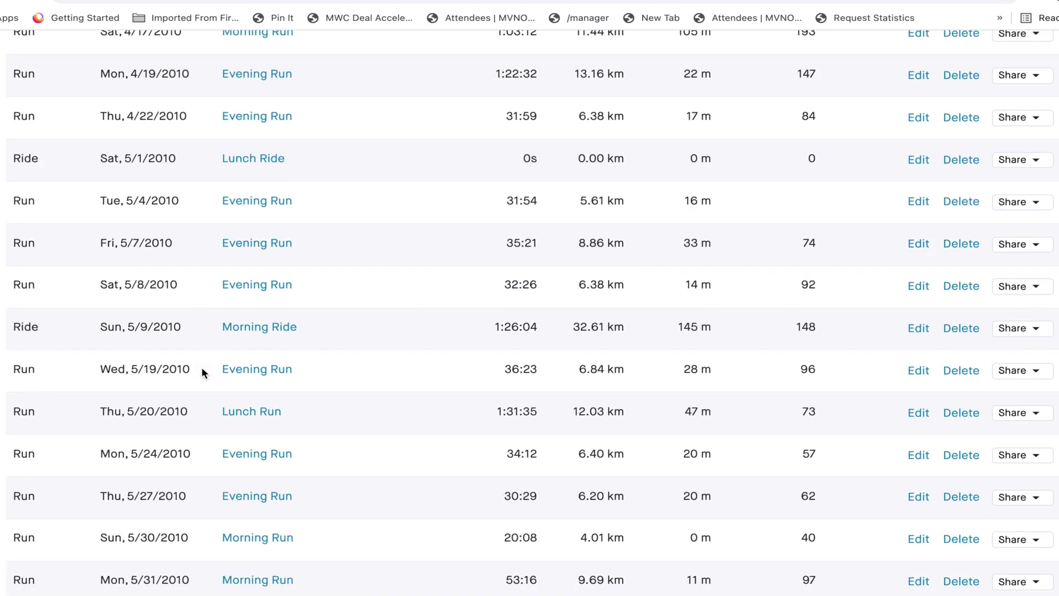
pyautogui.scroll(5, 201, 373)
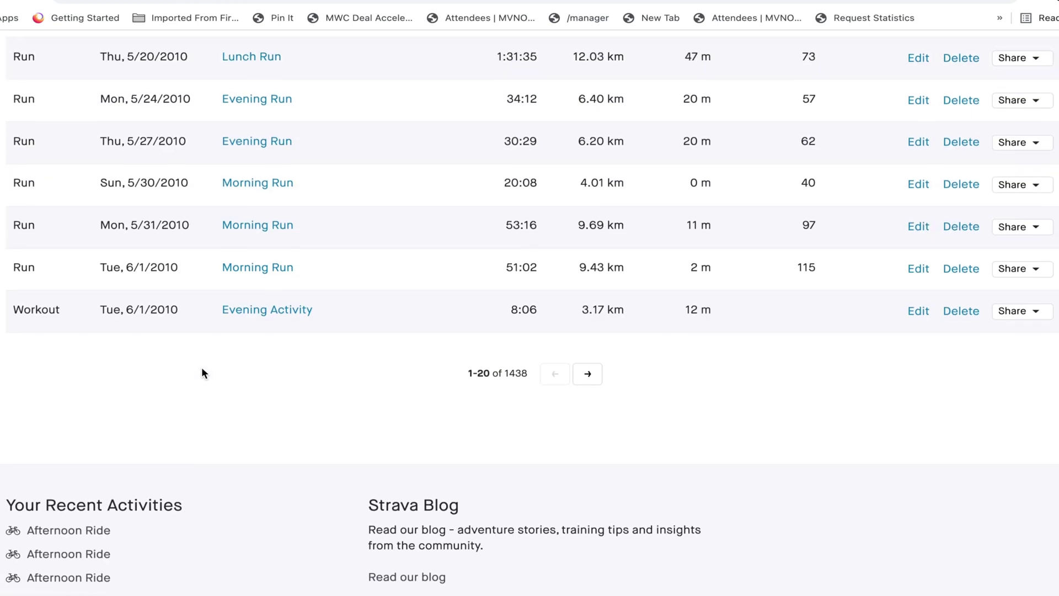
pyautogui.scroll(-8, 586, 379)
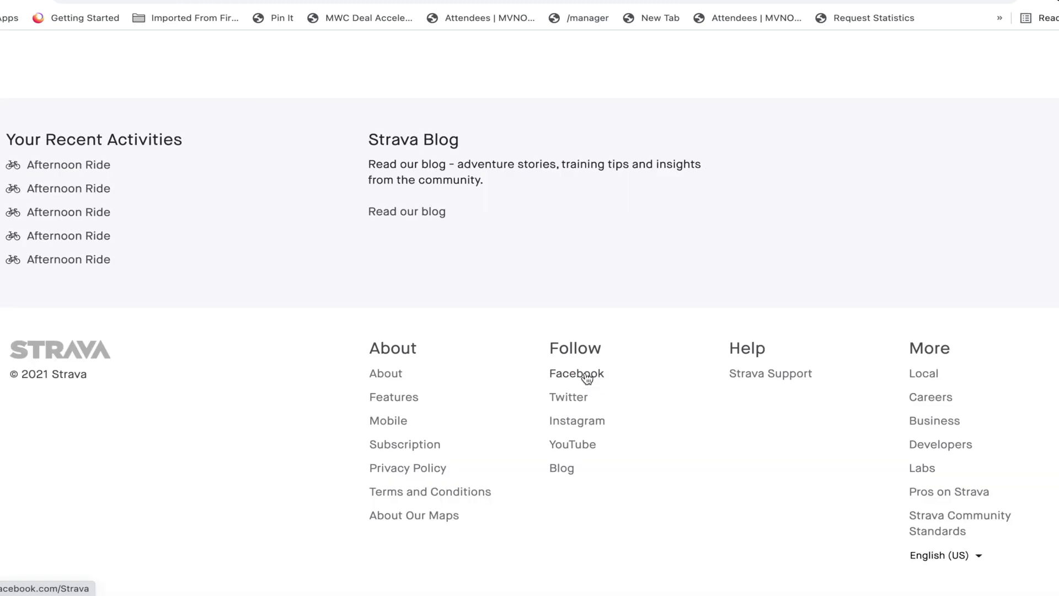
pyautogui.scroll(15, 586, 379)
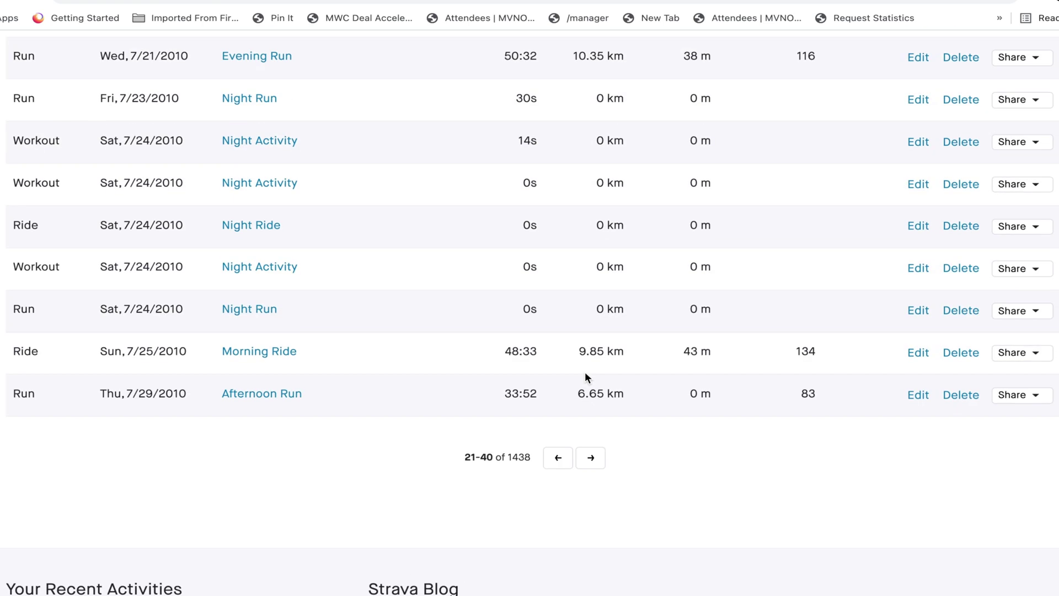
pyautogui.scroll(7, 586, 378)
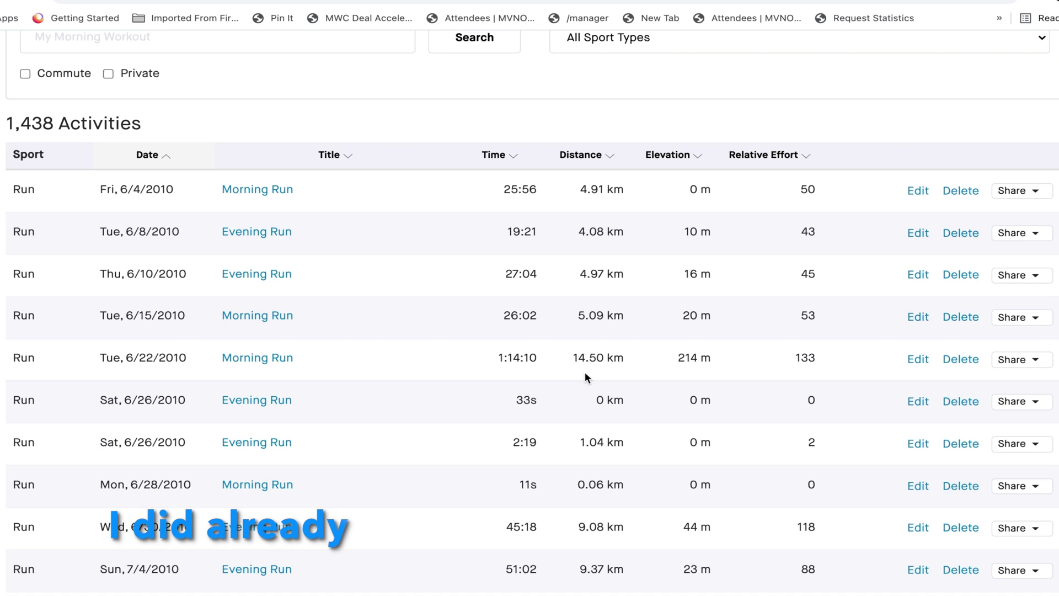
pyautogui.scroll(-1, 586, 374)
pyautogui.scroll(-1, 586, 378)
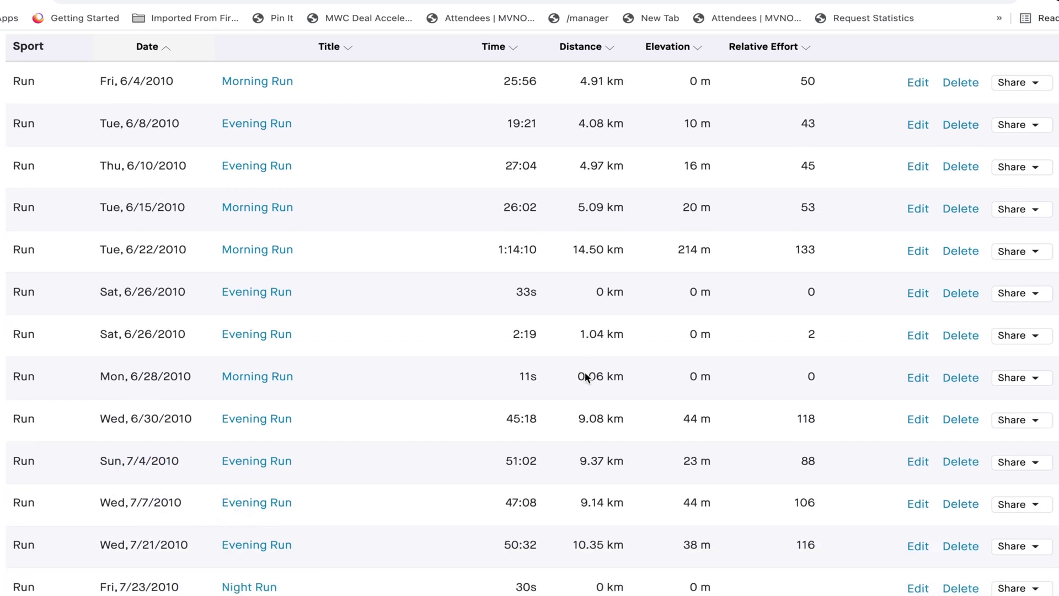
pyautogui.scroll(-8, 586, 377)
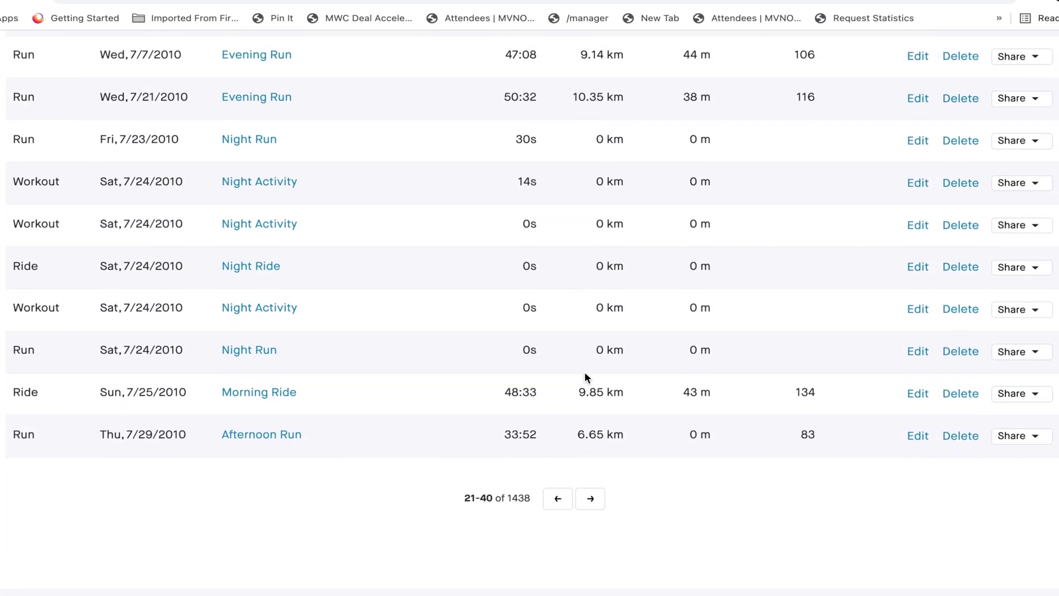
# Step: Return to the first page of the date-sorted activities
pyautogui.click(559, 491)
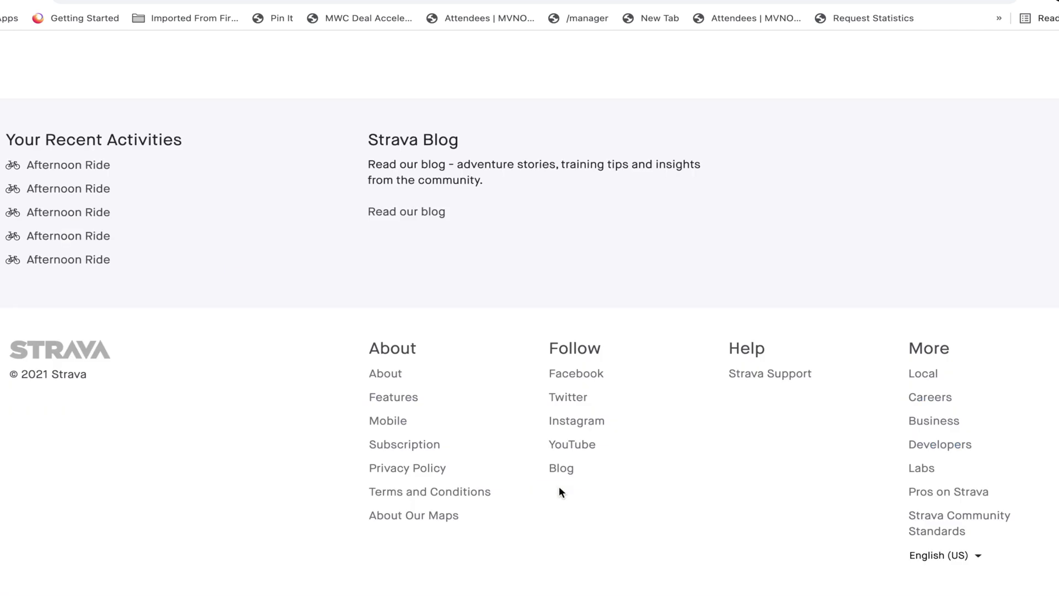
pyautogui.scroll(20, 479, 328)
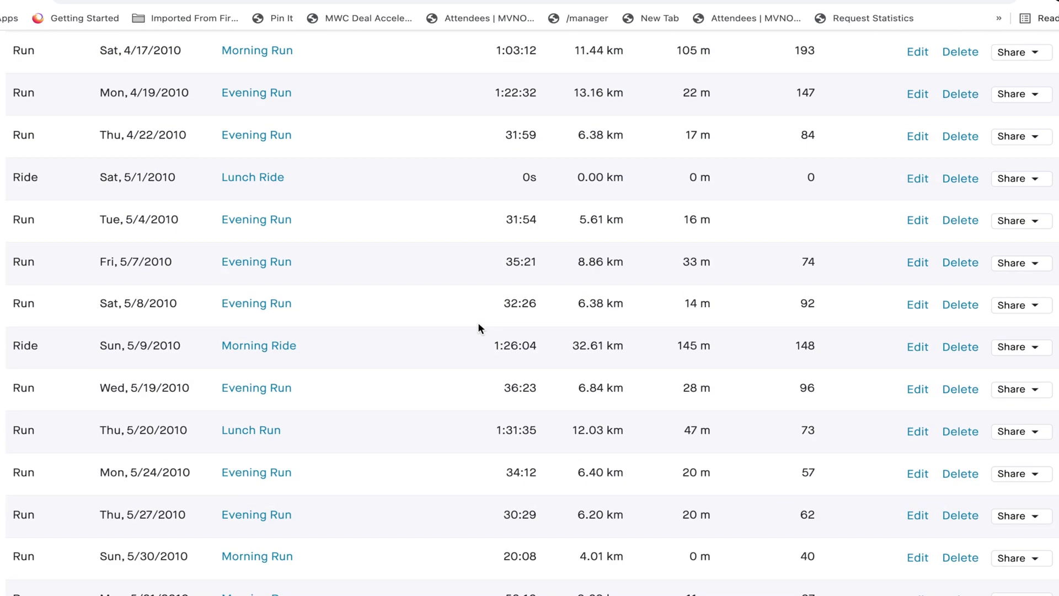
pyautogui.scroll(-2, 478, 327)
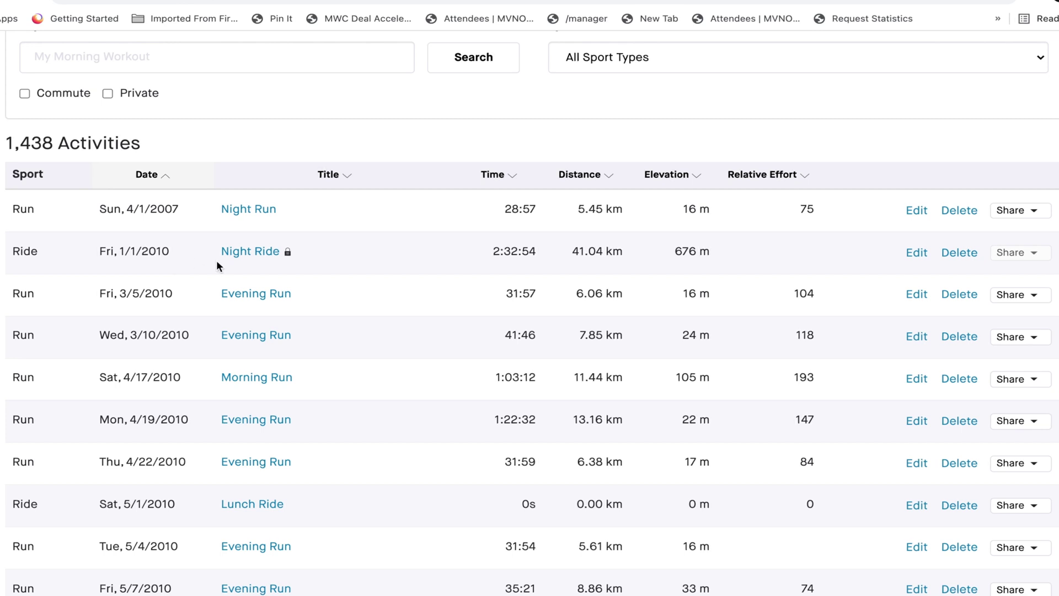
# Step: Check the shoe and distance on the 5 March 2010 Evening Run, then go back
pyautogui.click(253, 298)
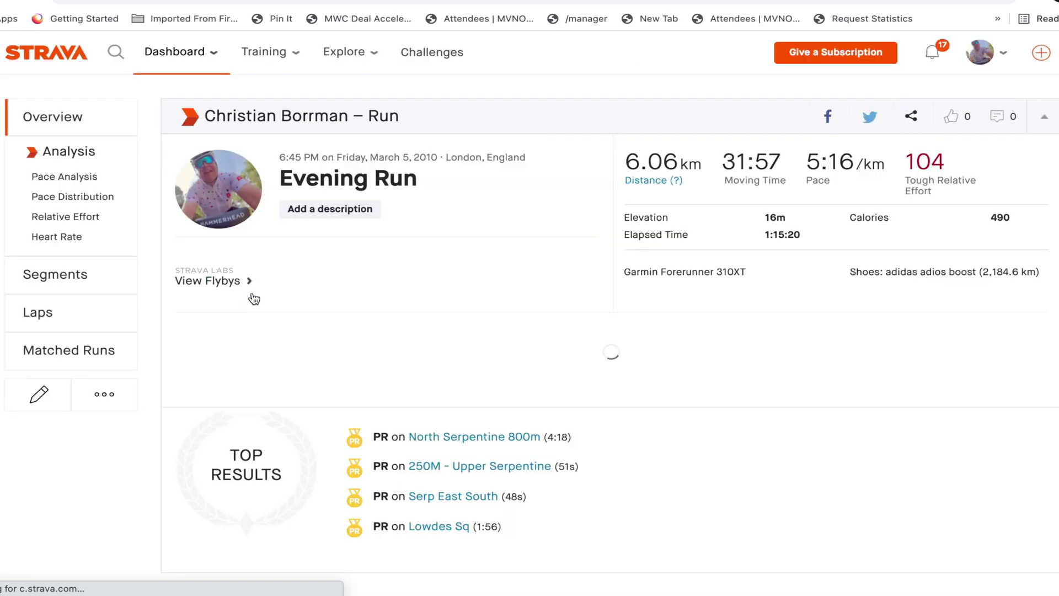
pyautogui.scroll(-1, 688, 288)
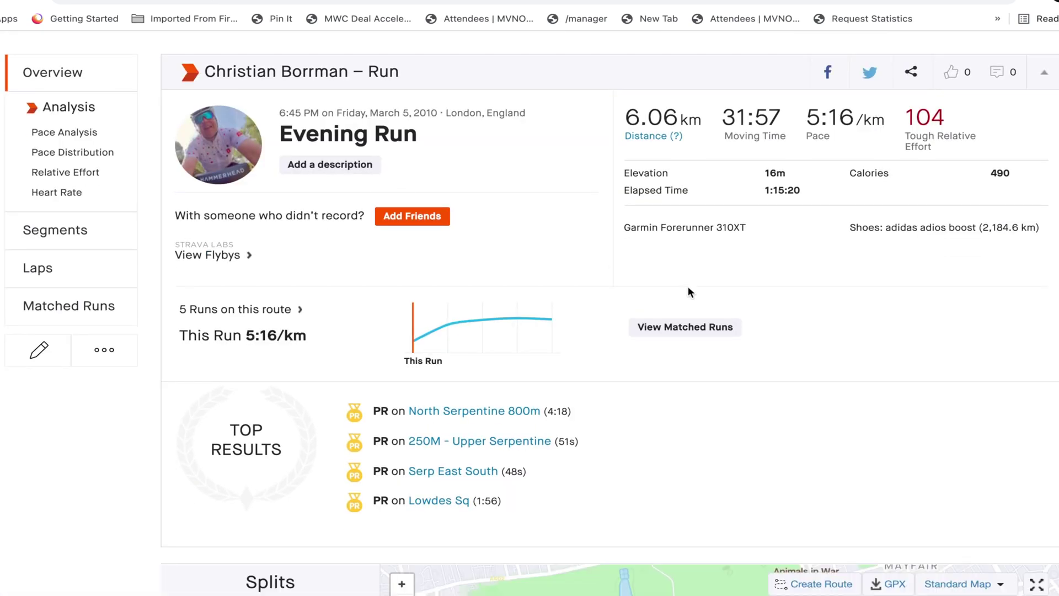
pyautogui.scroll(-4, 688, 287)
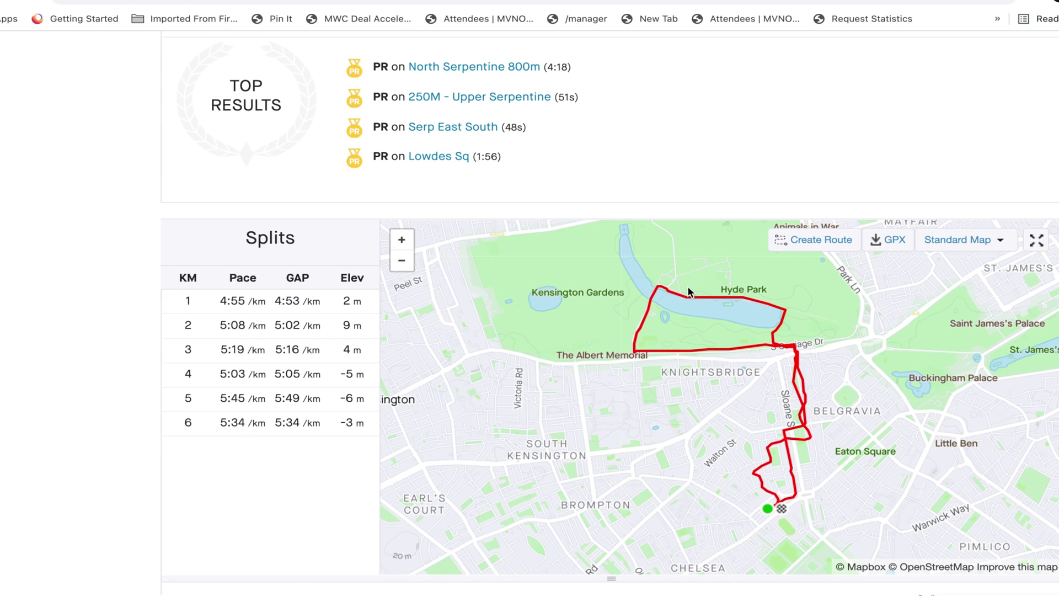
pyautogui.scroll(-12, 687, 291)
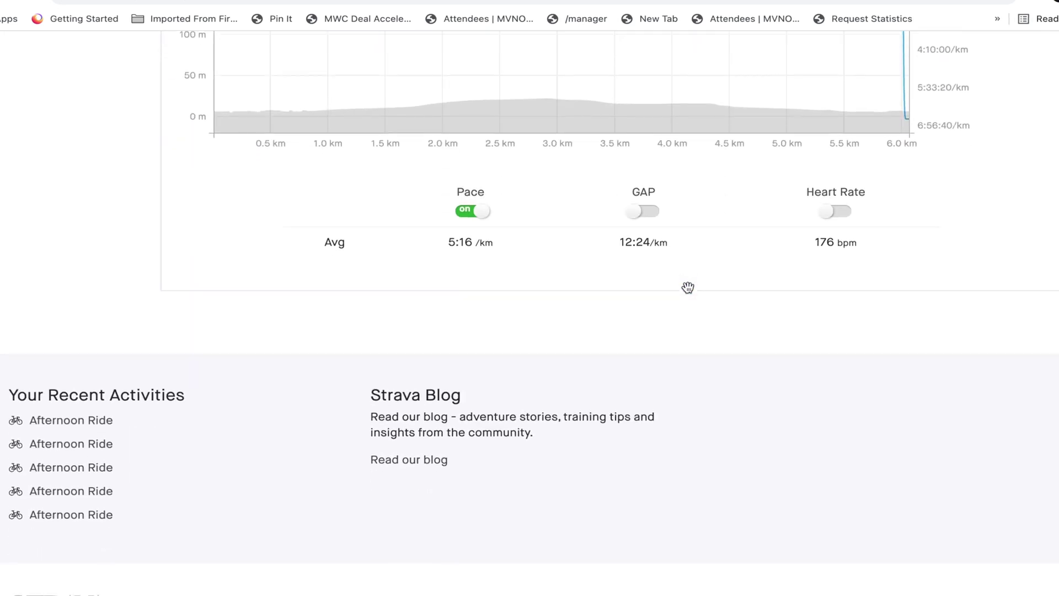
pyautogui.scroll(15, 412, 313)
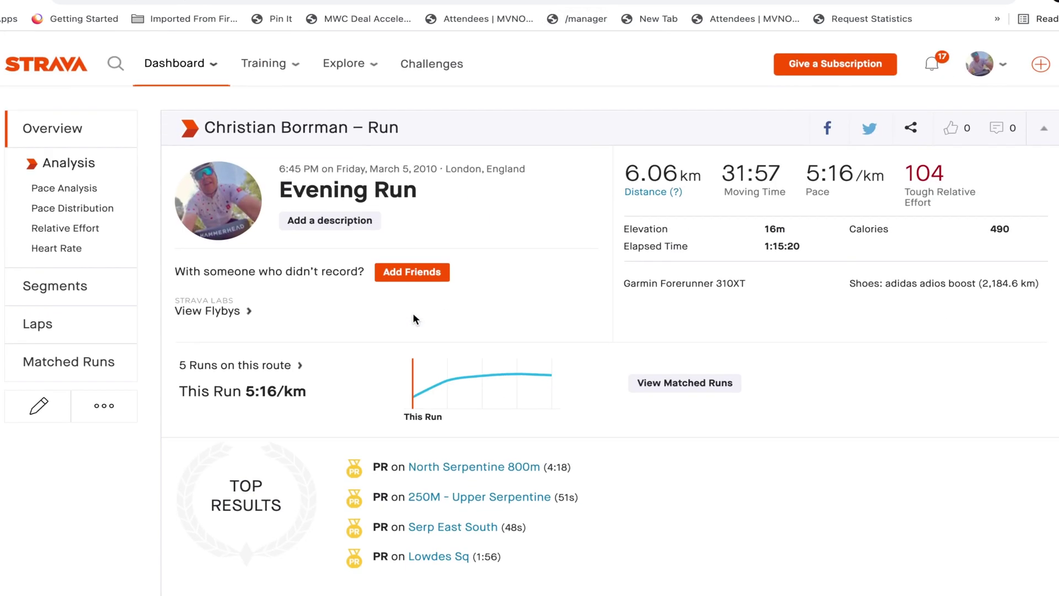
pyautogui.scroll(-1, 414, 318)
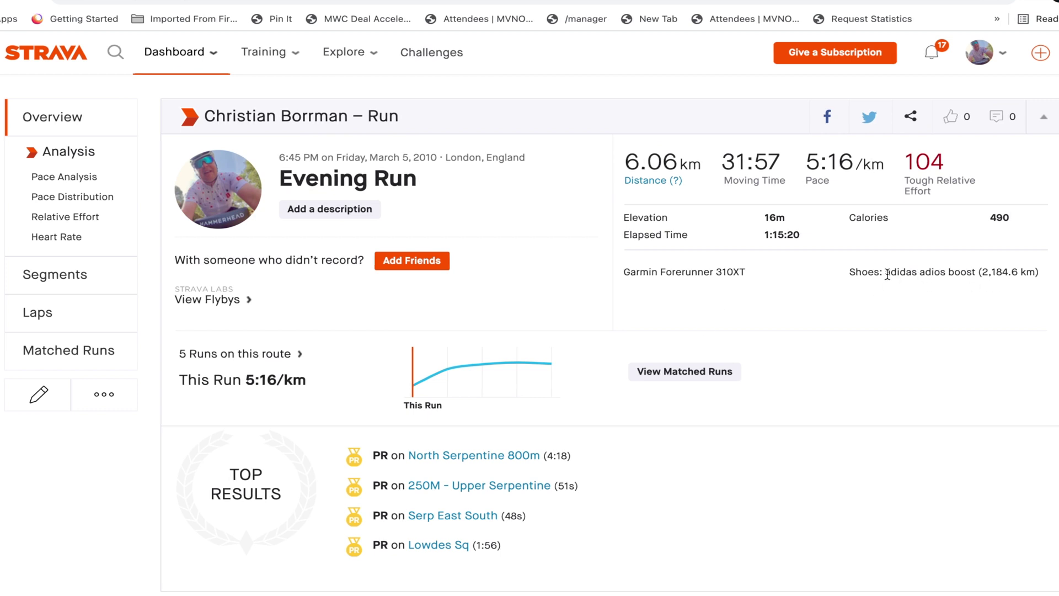
pyautogui.moveTo(887, 274); pyautogui.dragTo(1042, 282)
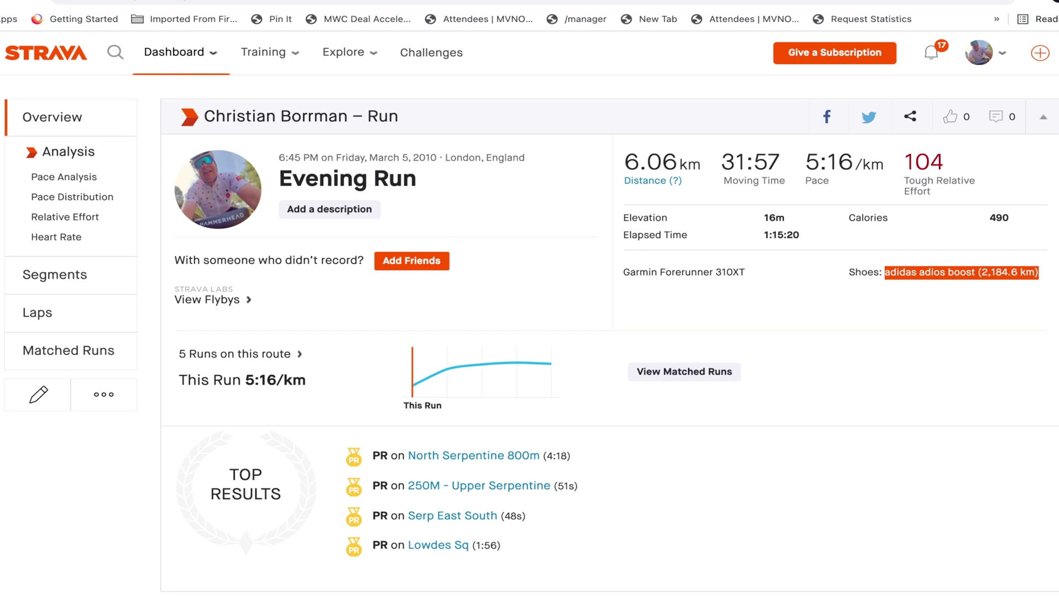
pyautogui.hotkey('alt', 'Left')
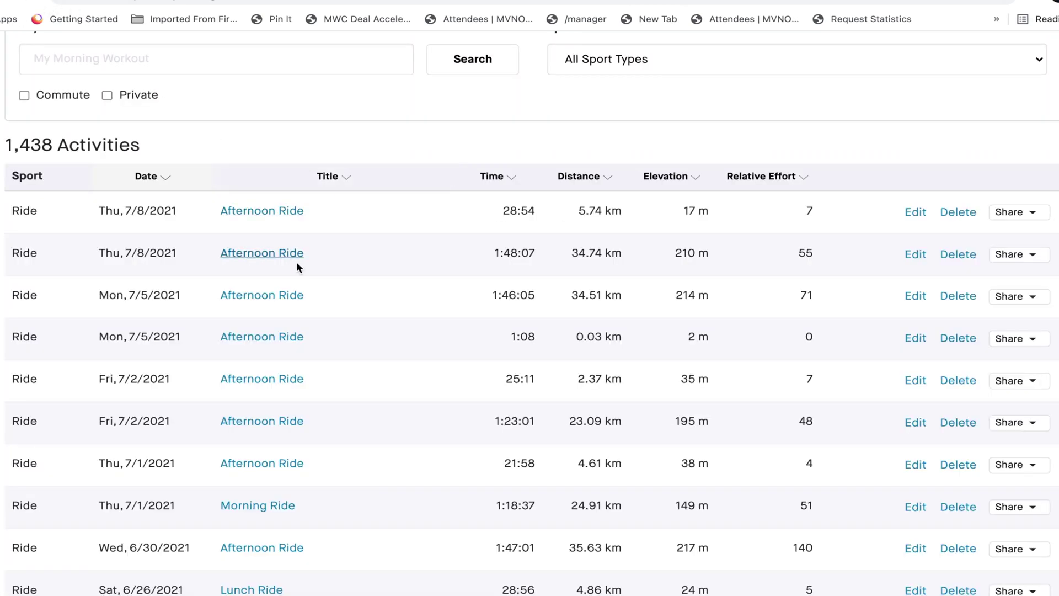
# Step: Open the 5 July 2021 Afternoon Ride and look over its details
pyautogui.click(269, 300)
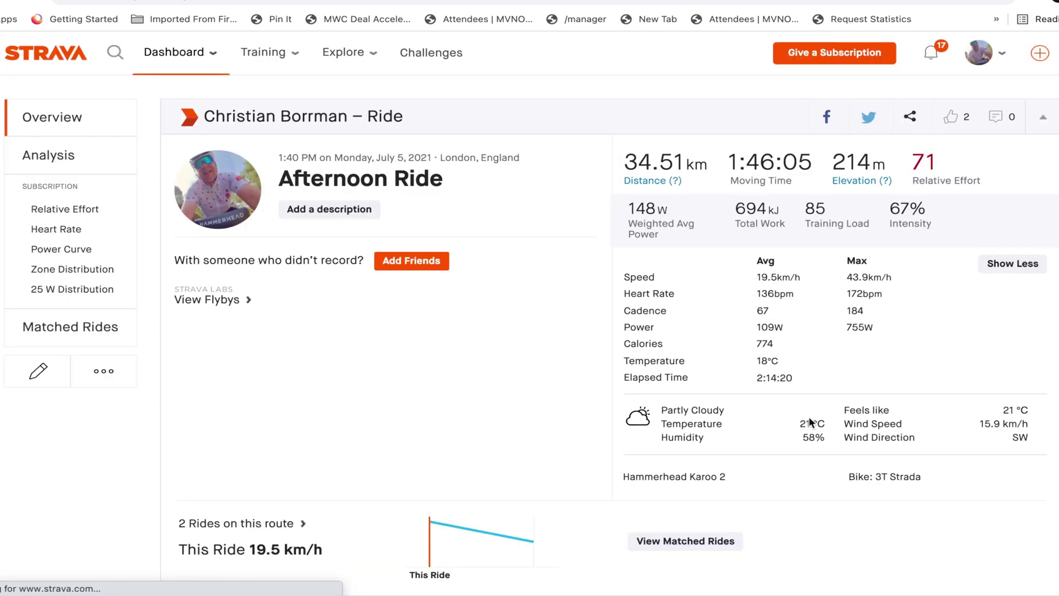
pyautogui.scroll(-2, 810, 423)
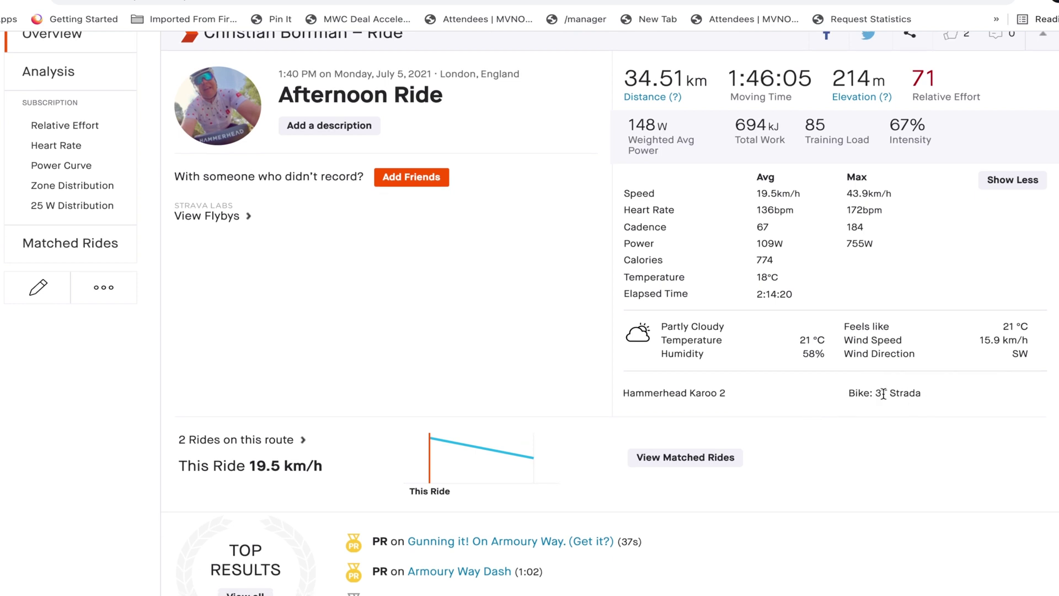
pyautogui.scroll(2, 919, 428)
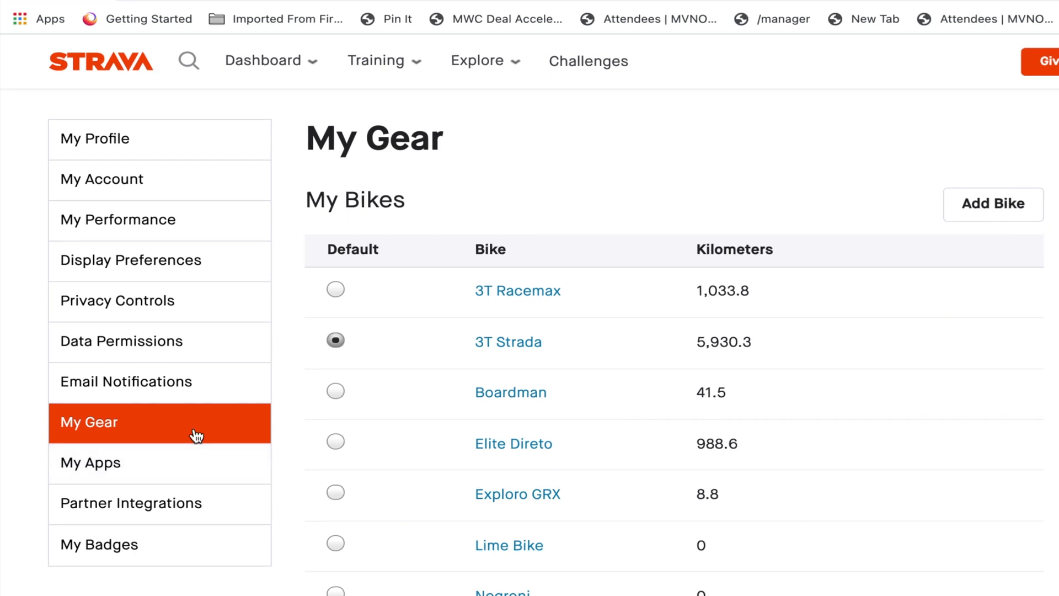
# Step: Start a new bike named 'Garmin Legacy Import' with type Cross Bike
pyautogui.click(991, 214)
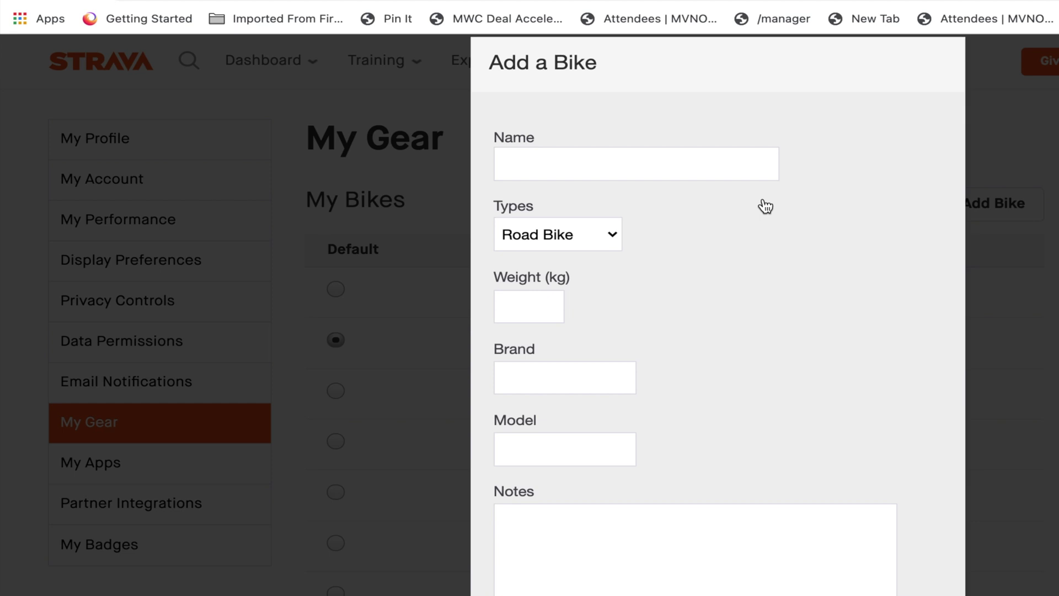
pyautogui.click(750, 169)
pyautogui.write('Garm')
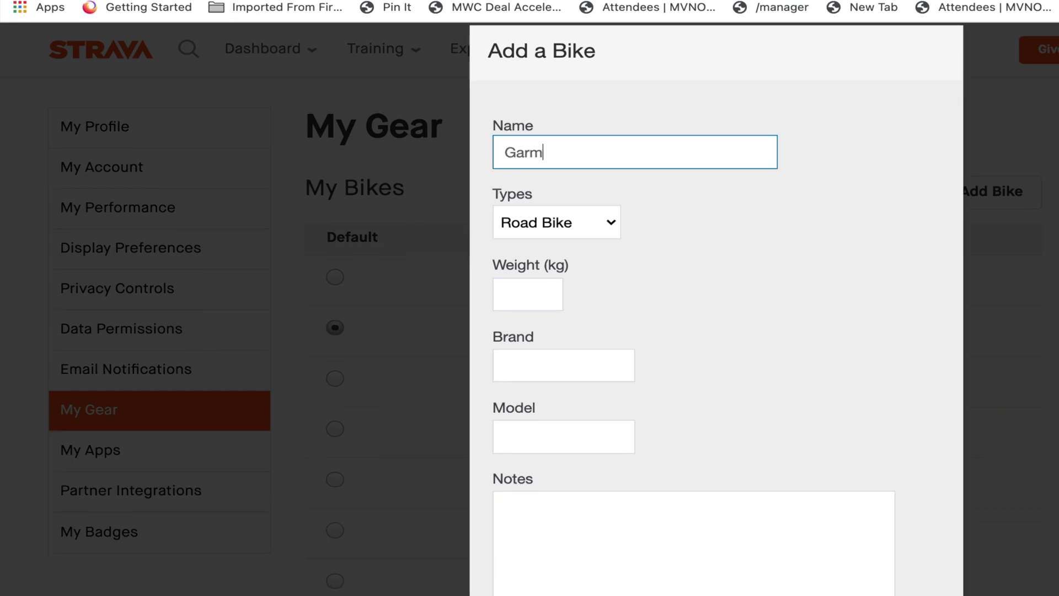
pyautogui.write('in Legacy')
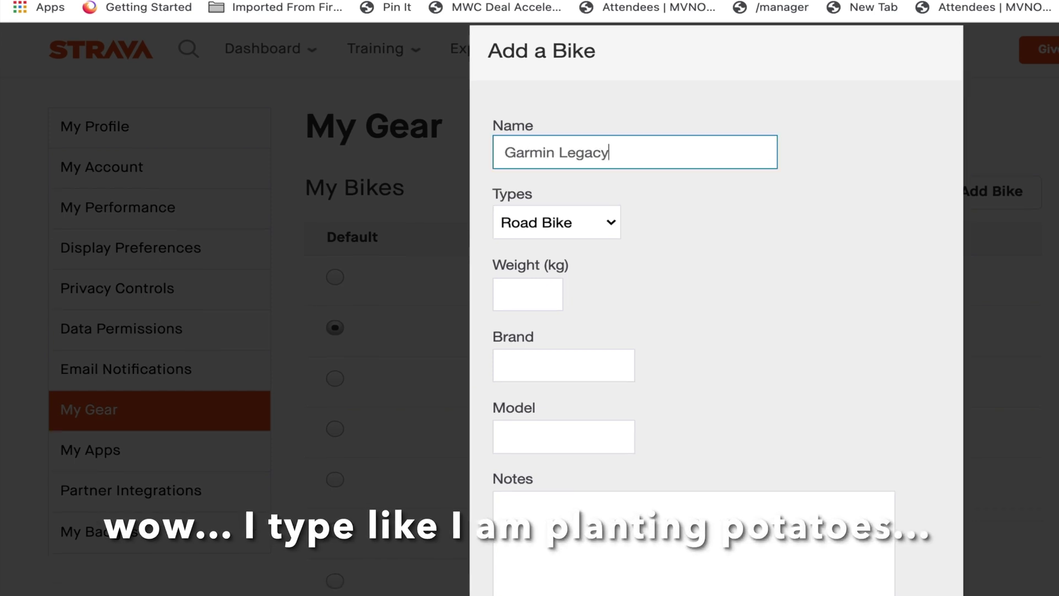
pyautogui.write(' Import')
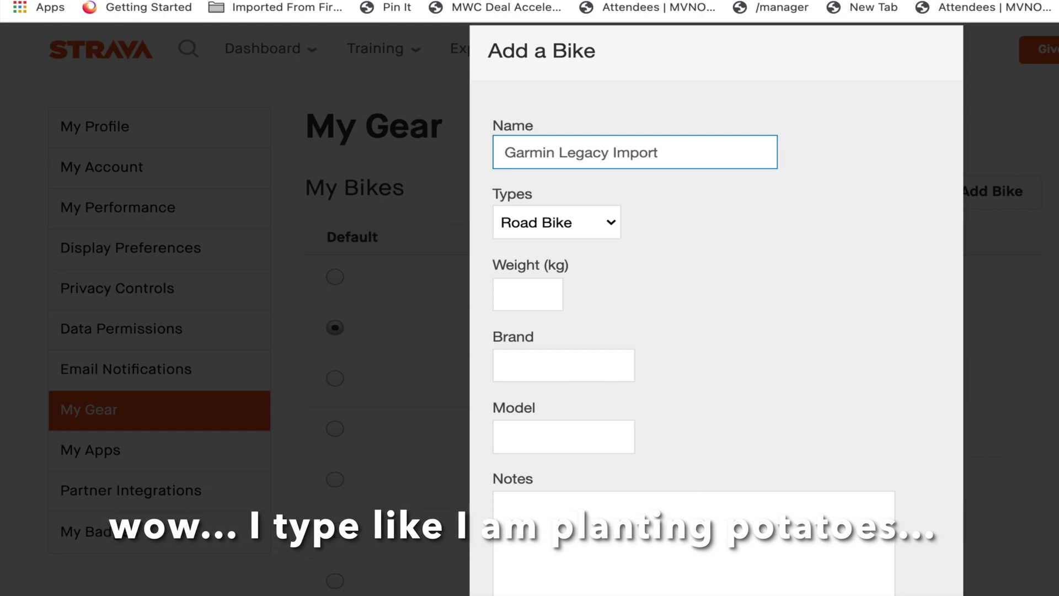
pyautogui.click(607, 233)
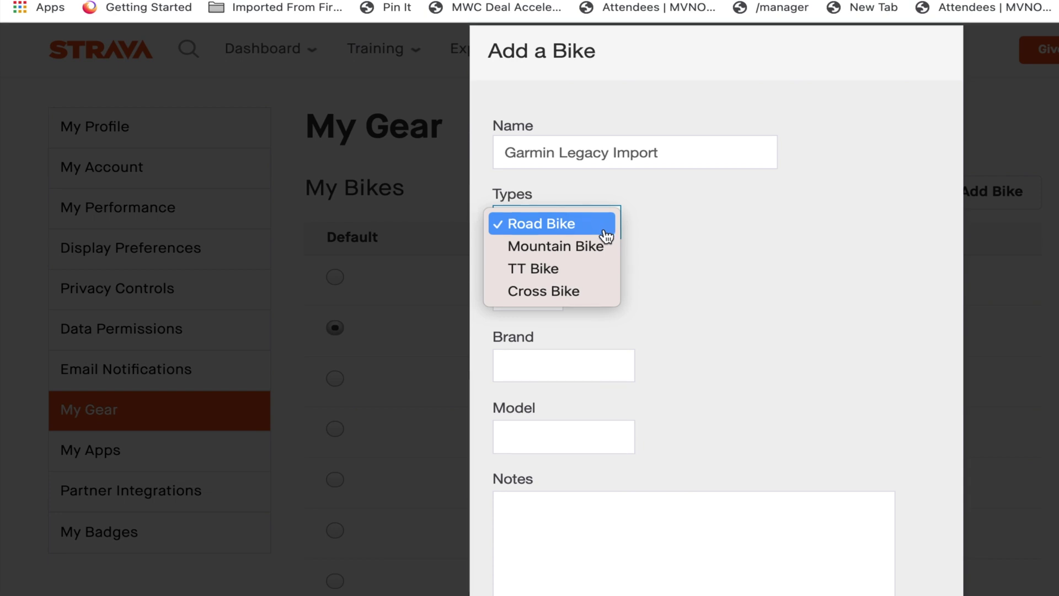
pyautogui.click(606, 236)
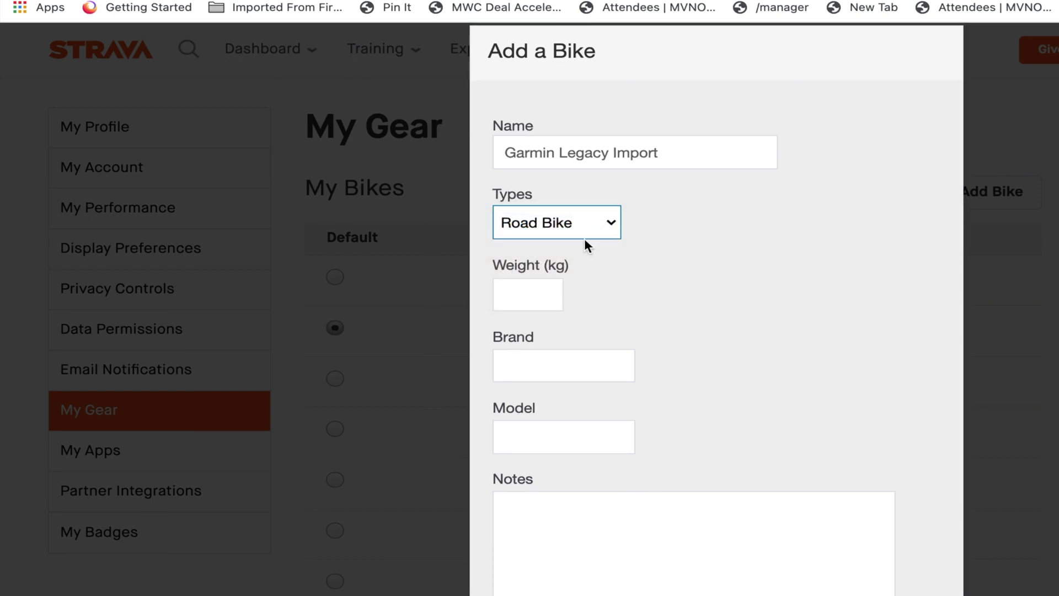
pyautogui.click(590, 230)
pyautogui.click(585, 294)
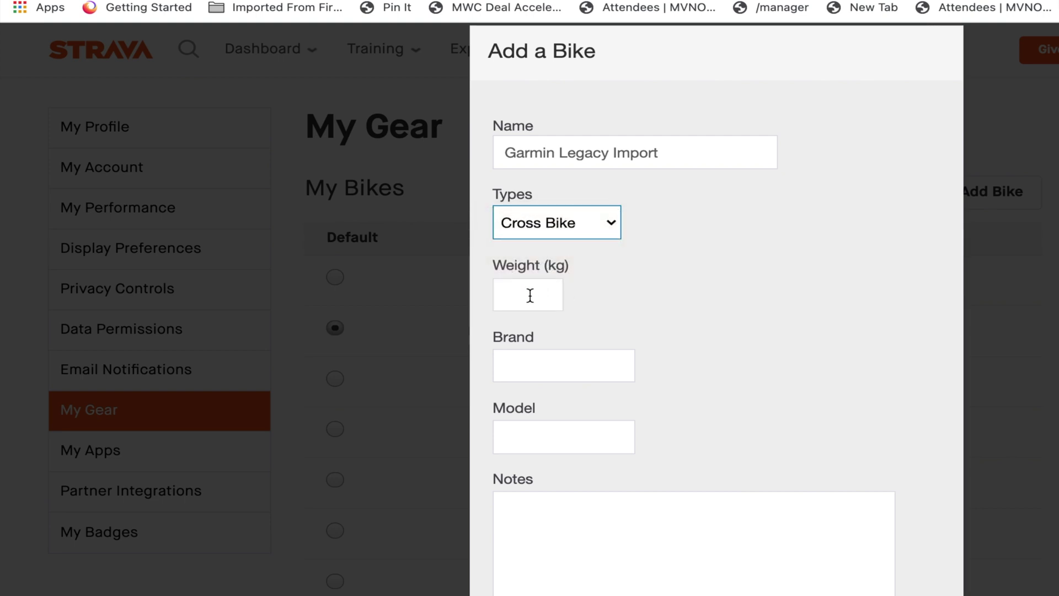
# Step: Enter weight 8, brand Borrman and model 'superfast special' for the bike
pyautogui.click(530, 295)
pyautogui.write('8')
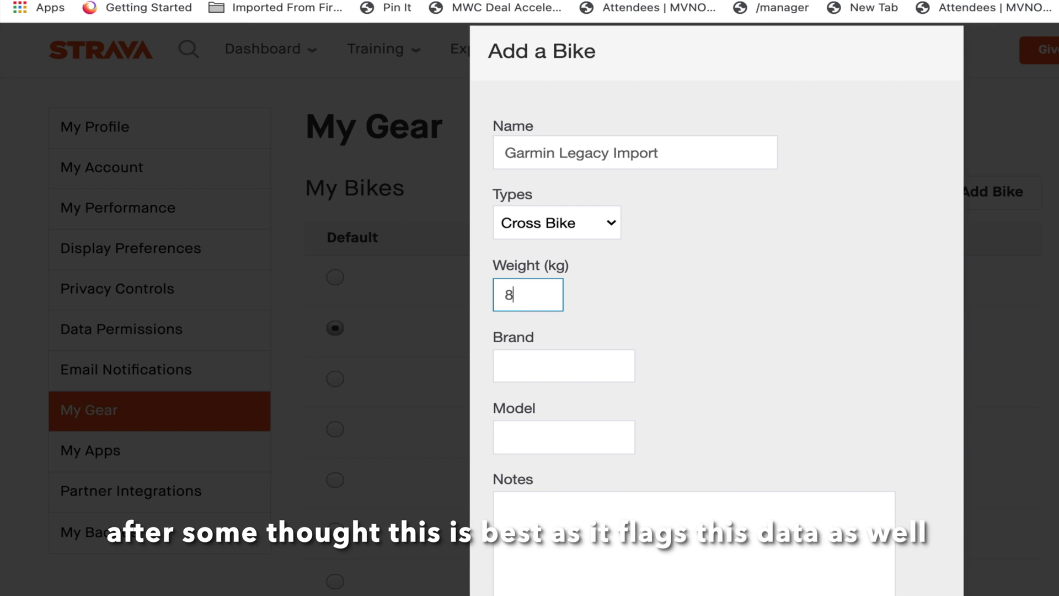
pyautogui.click(539, 364)
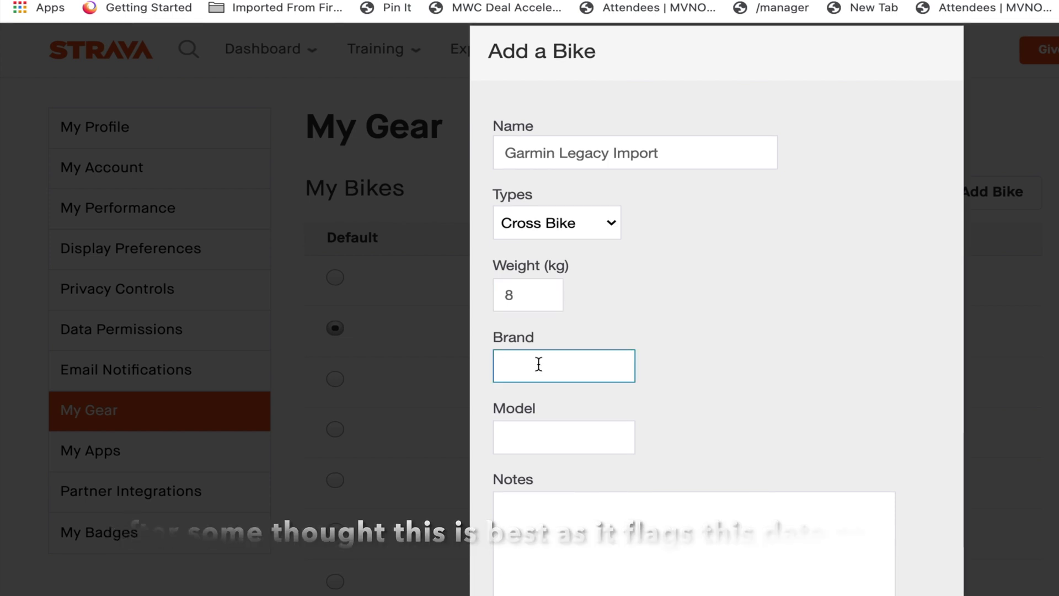
pyautogui.write('Borrman')
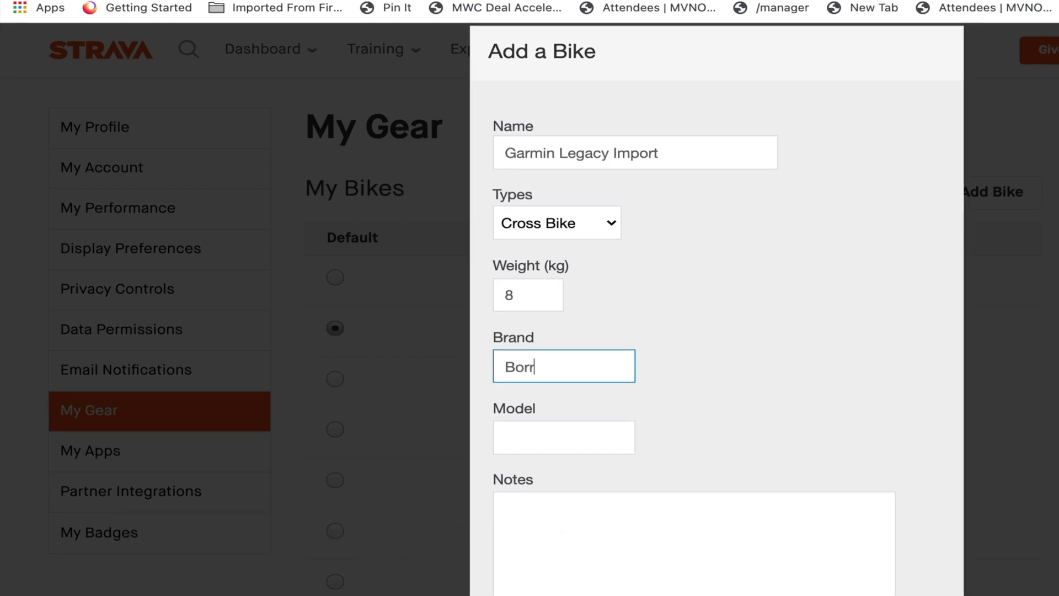
pyautogui.click(555, 435)
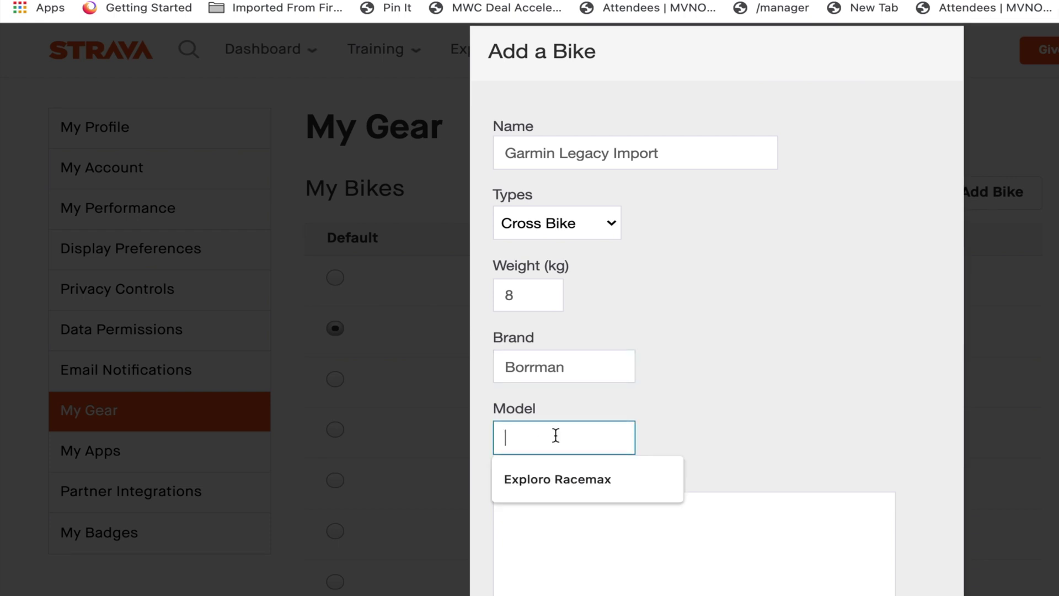
pyautogui.write('su')
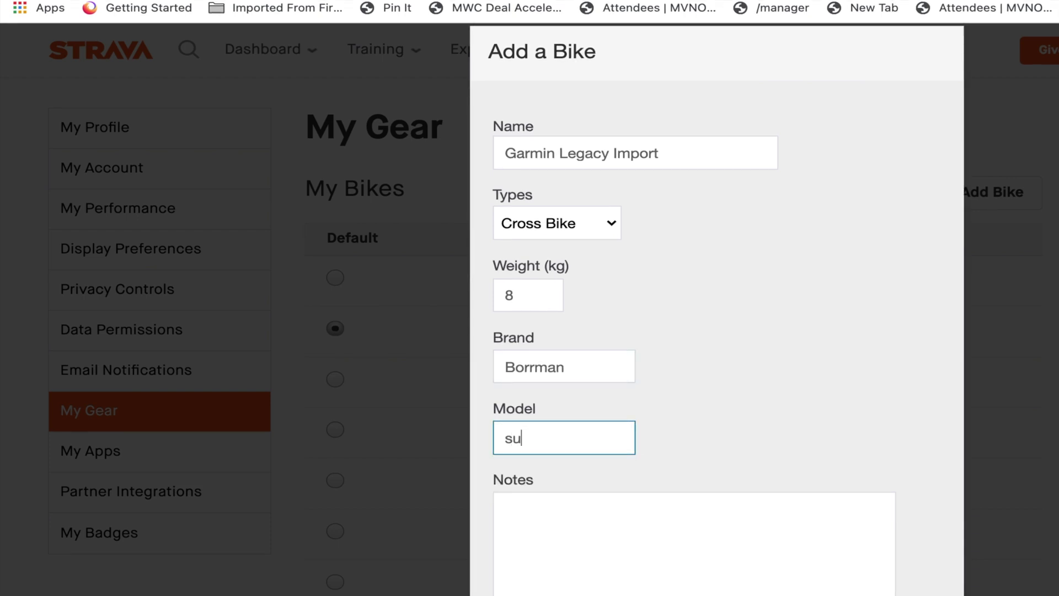
pyautogui.write('perfacst')
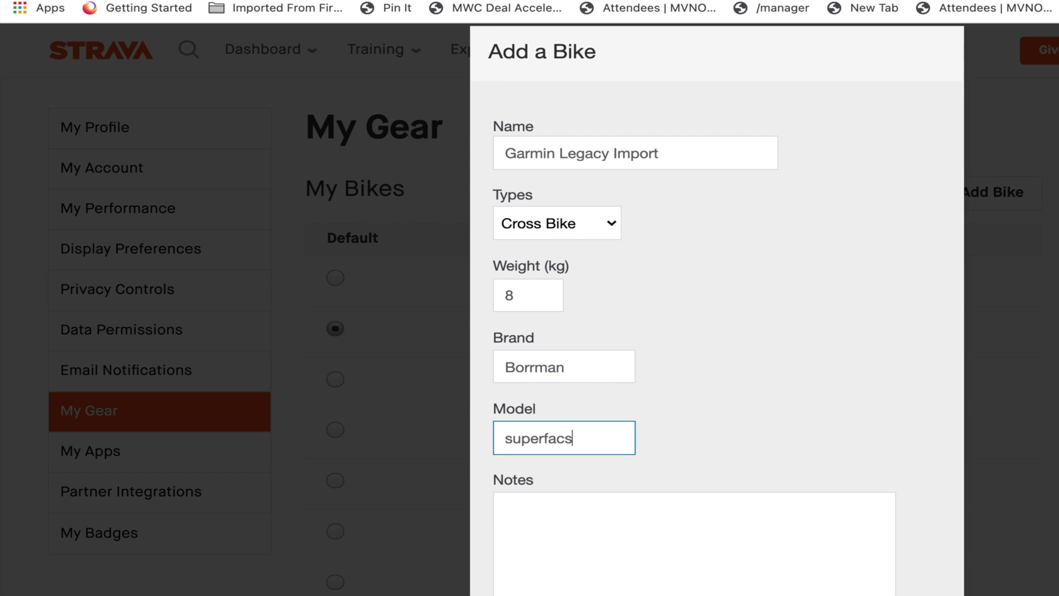
pyautogui.press('BackSpace')
pyautogui.press('BackSpace')
pyautogui.write('st spec')
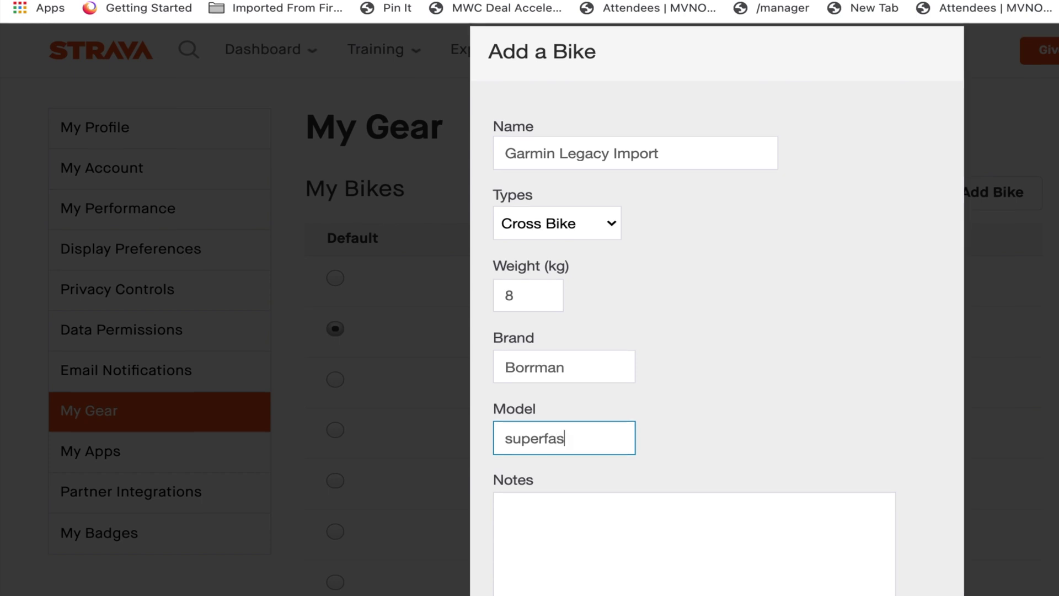
pyautogui.write('ial')
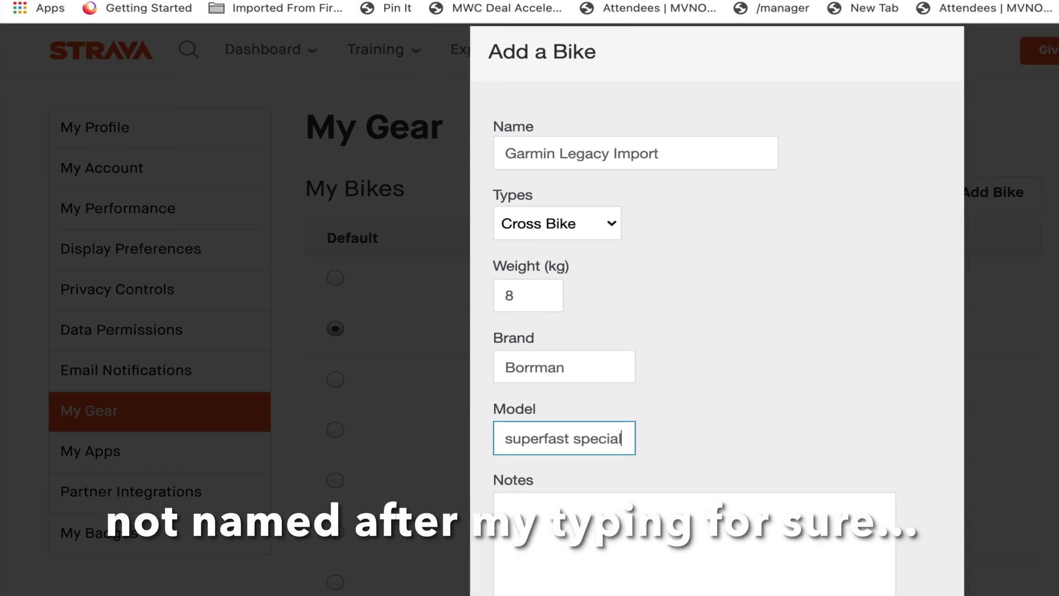
# Step: Add a note calling it the generic name for all legacy Garmin Connect imports
pyautogui.click(585, 550)
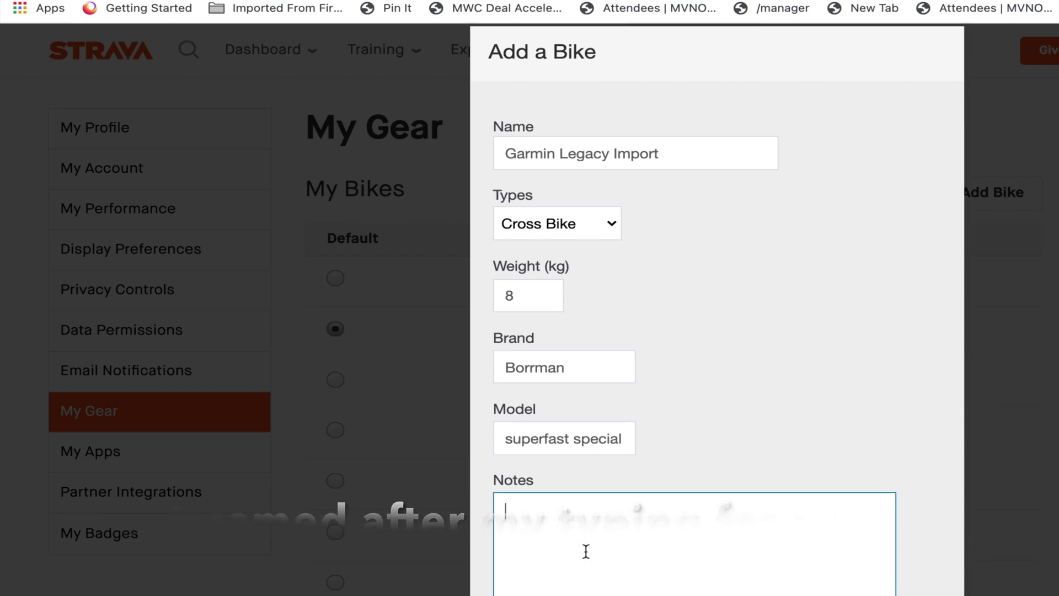
pyautogui.write('generic')
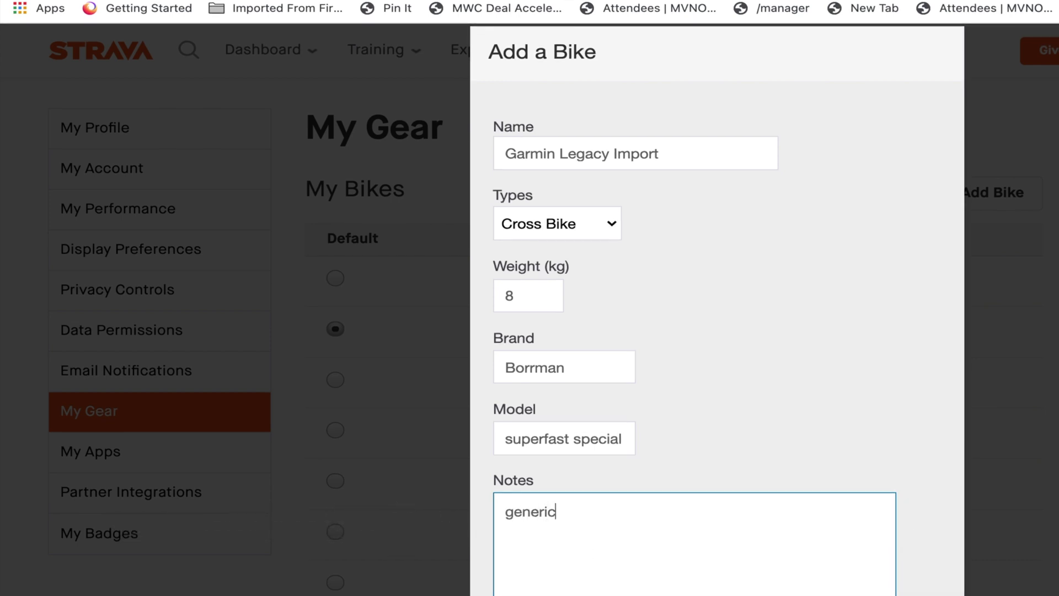
pyautogui.write(' name for all')
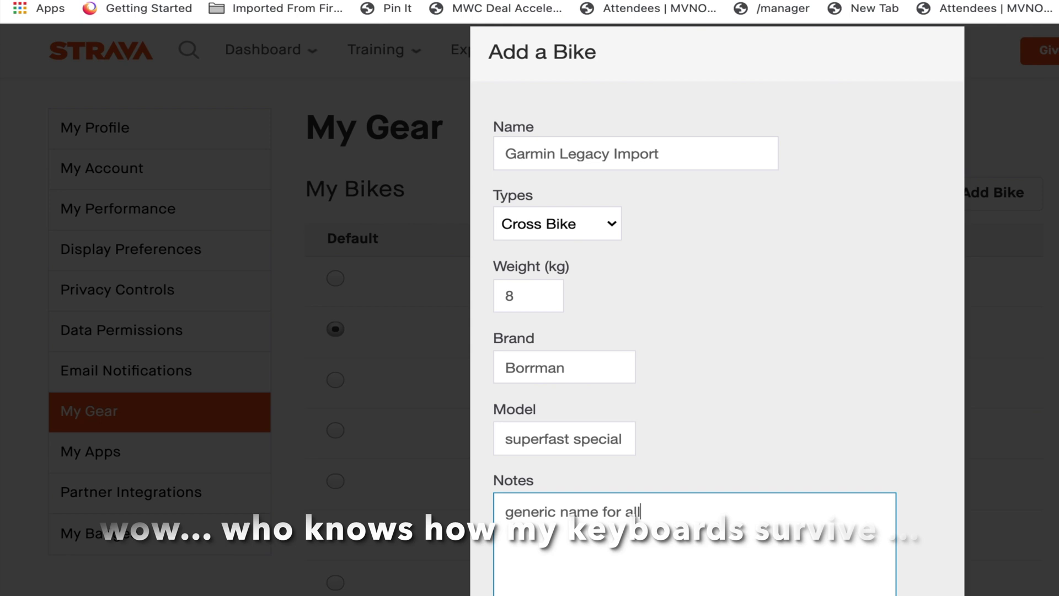
pyautogui.write(' legacy gar')
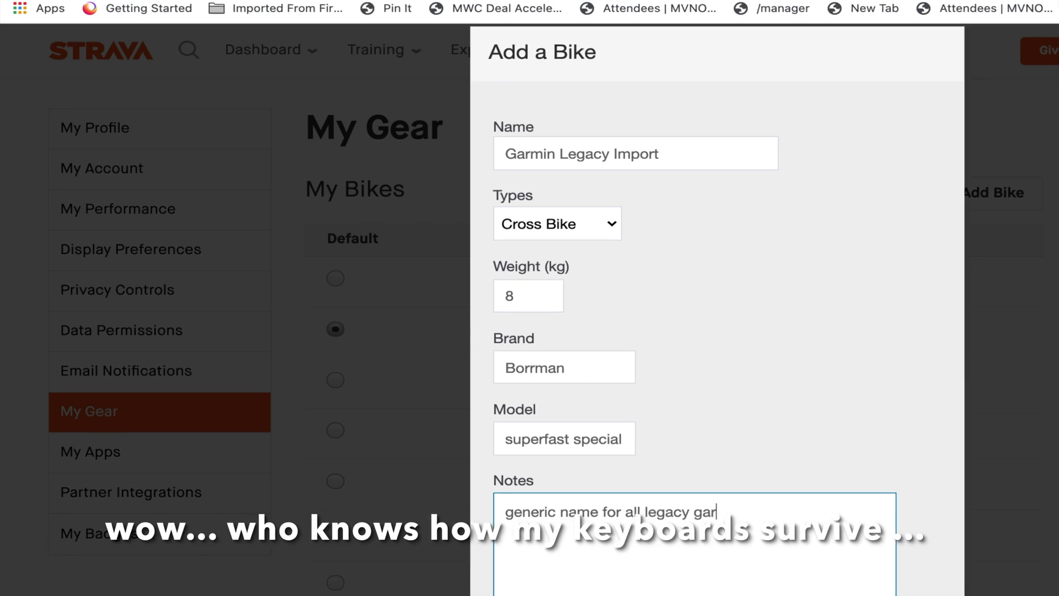
pyautogui.write('min import')
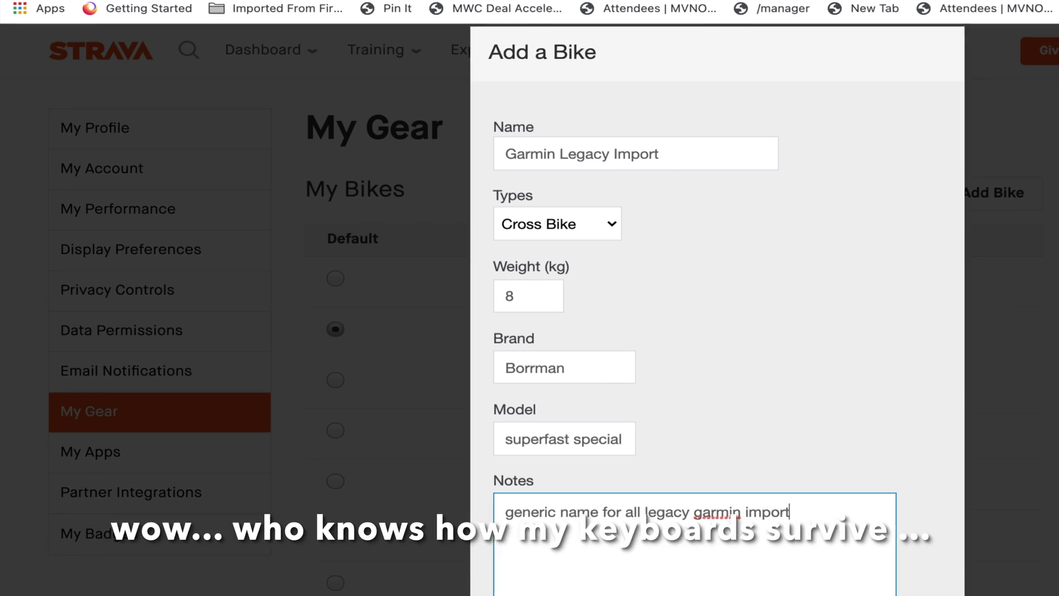
pyautogui.write('s from ')
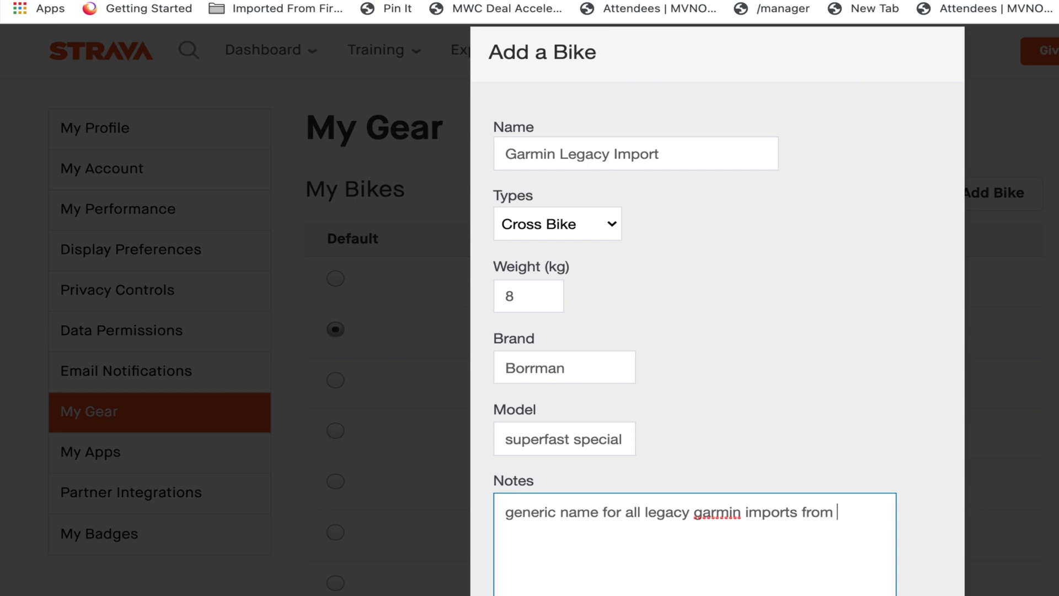
pyautogui.write('garmin connect')
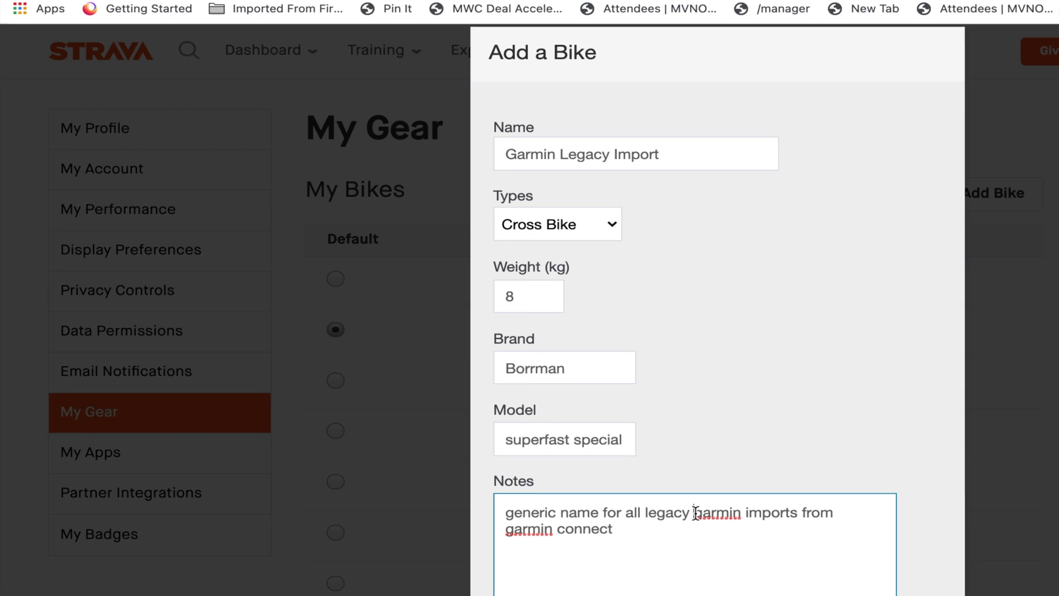
pyautogui.moveTo(696, 513); pyautogui.dragTo(704, 513)
pyautogui.write('G')
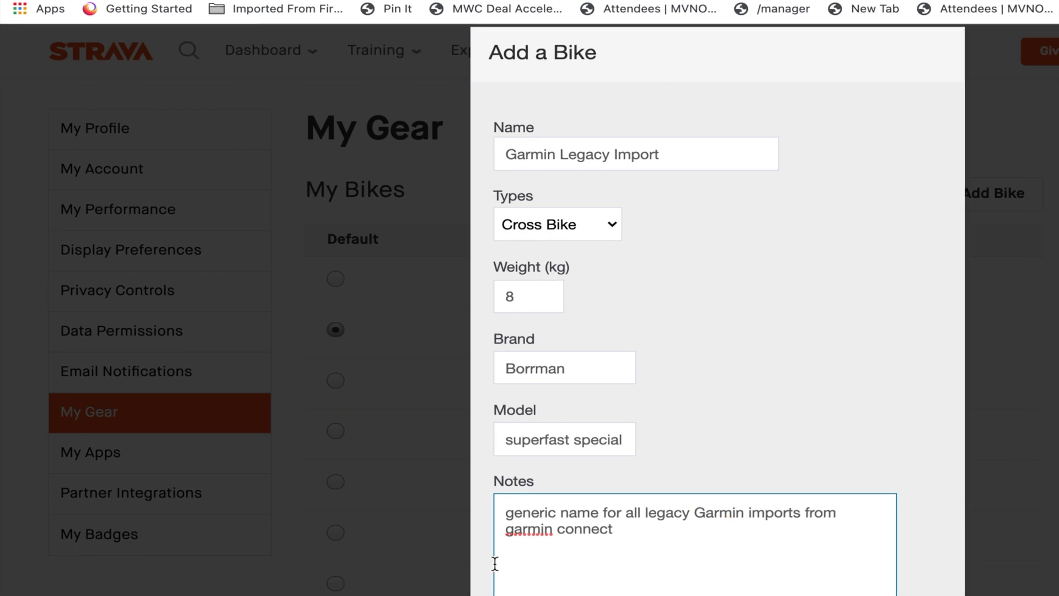
pyautogui.moveTo(505, 528); pyautogui.dragTo(515, 528)
pyautogui.press('BackSpace')
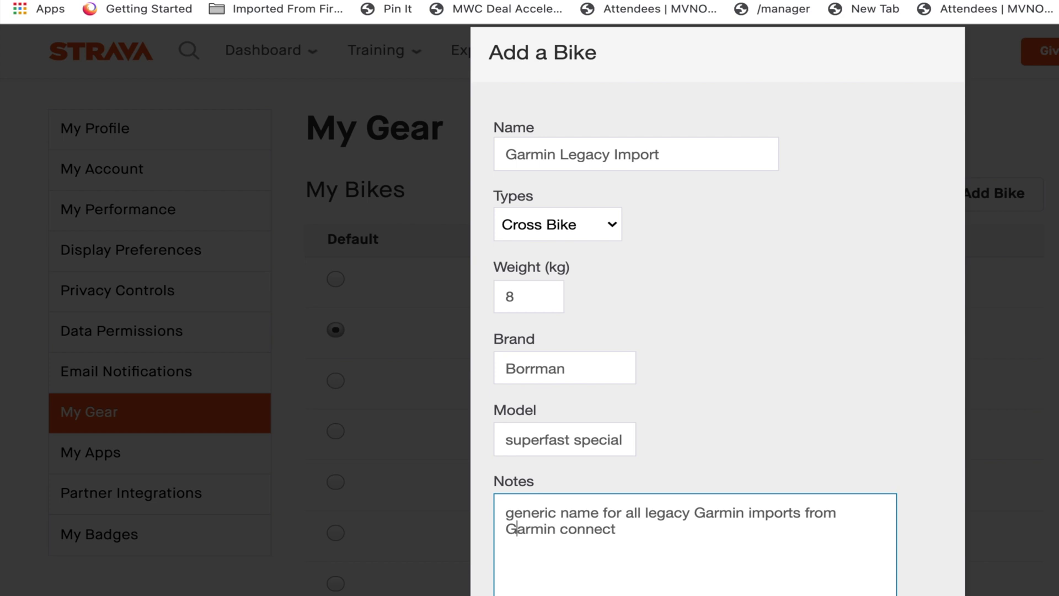
pyautogui.press('Tab')
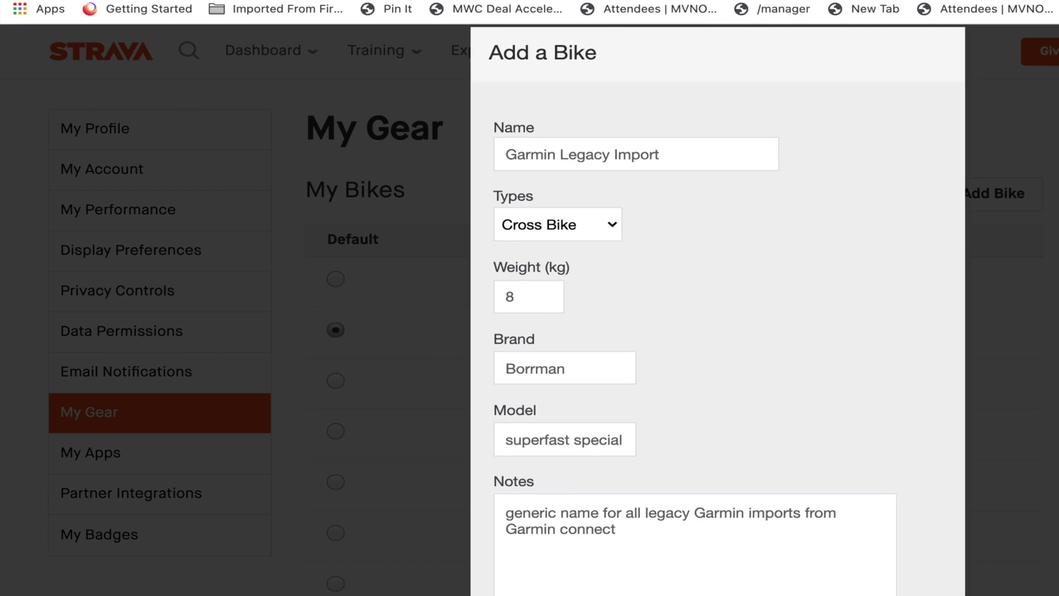
# Step: Save the bike and mark Garmin Legacy Import as Default in My Bikes
pyautogui.press('Return')
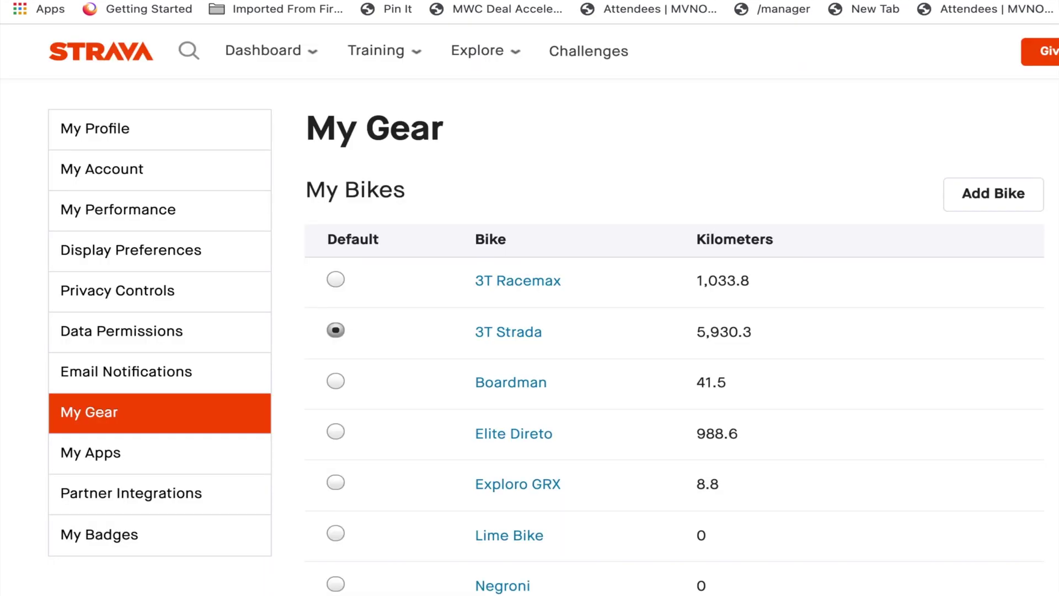
pyautogui.scroll(-3, 674, 579)
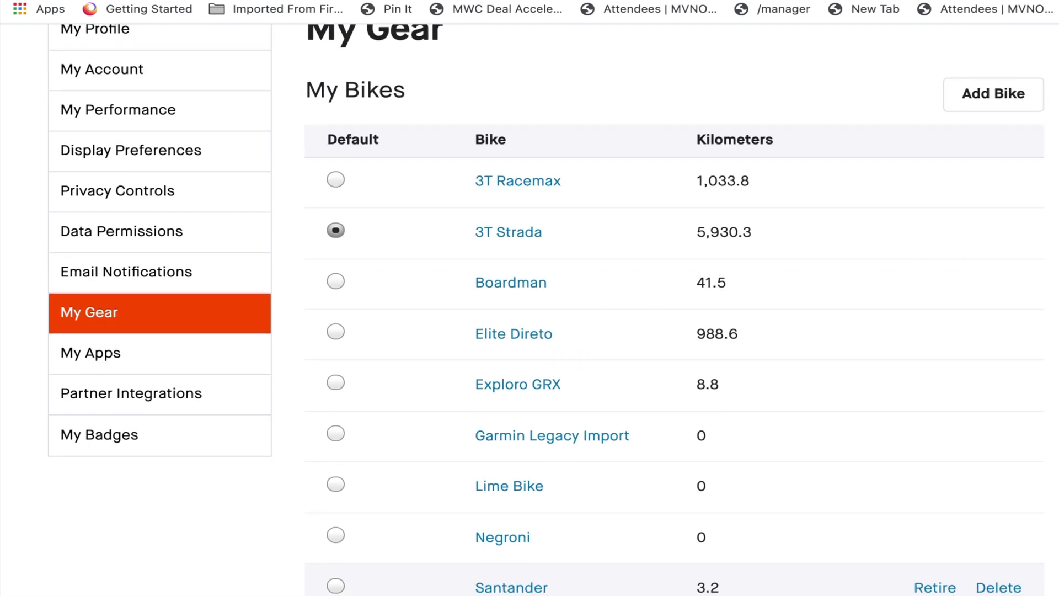
pyautogui.scroll(-3, 673, 579)
pyautogui.click(338, 290)
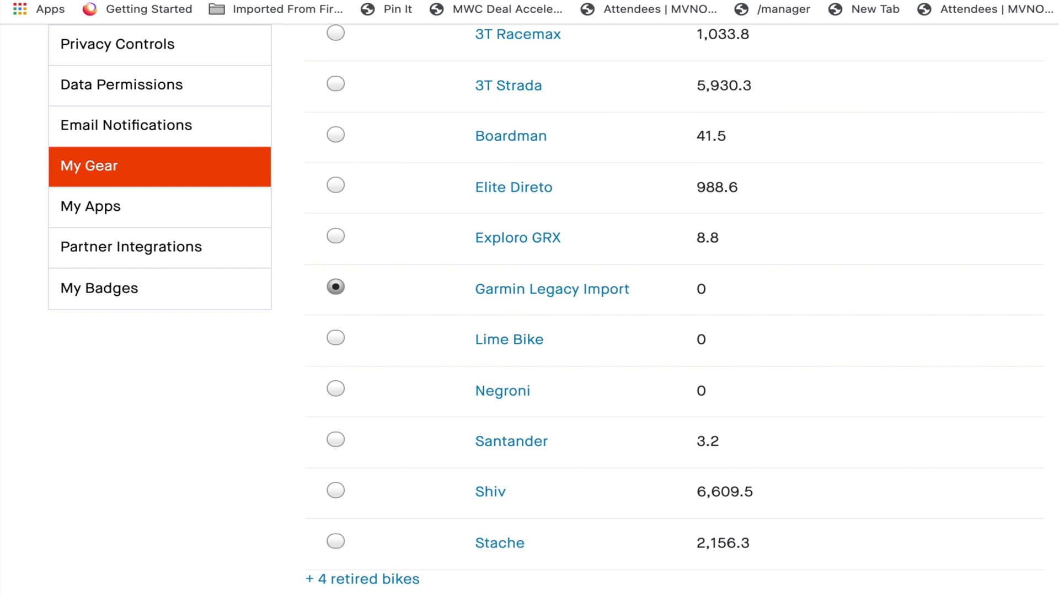
pyautogui.scroll(5, 402, 466)
pyautogui.scroll(-3, 484, 591)
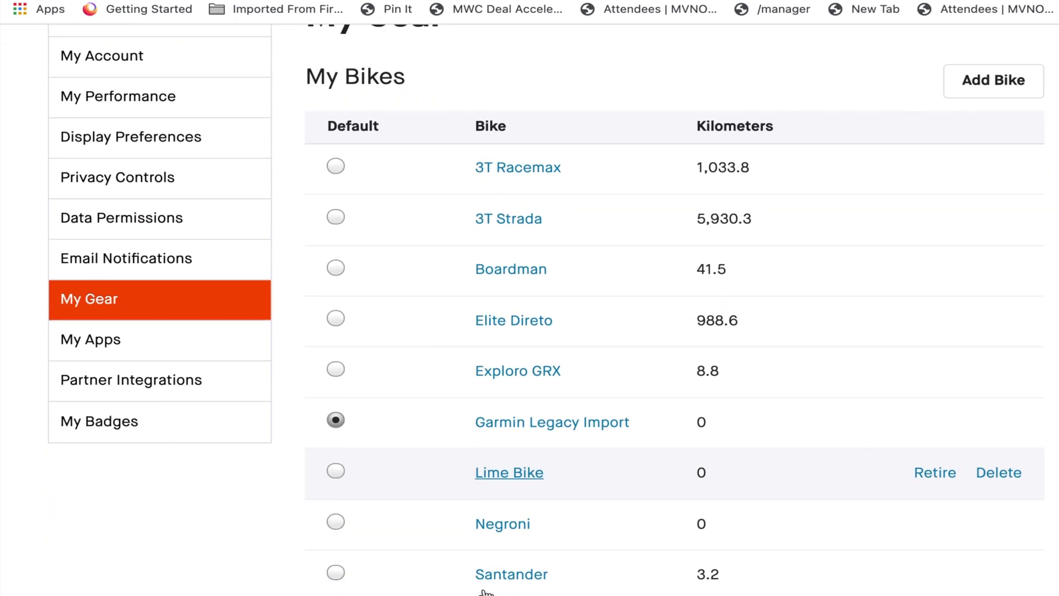
pyautogui.scroll(-10, 484, 592)
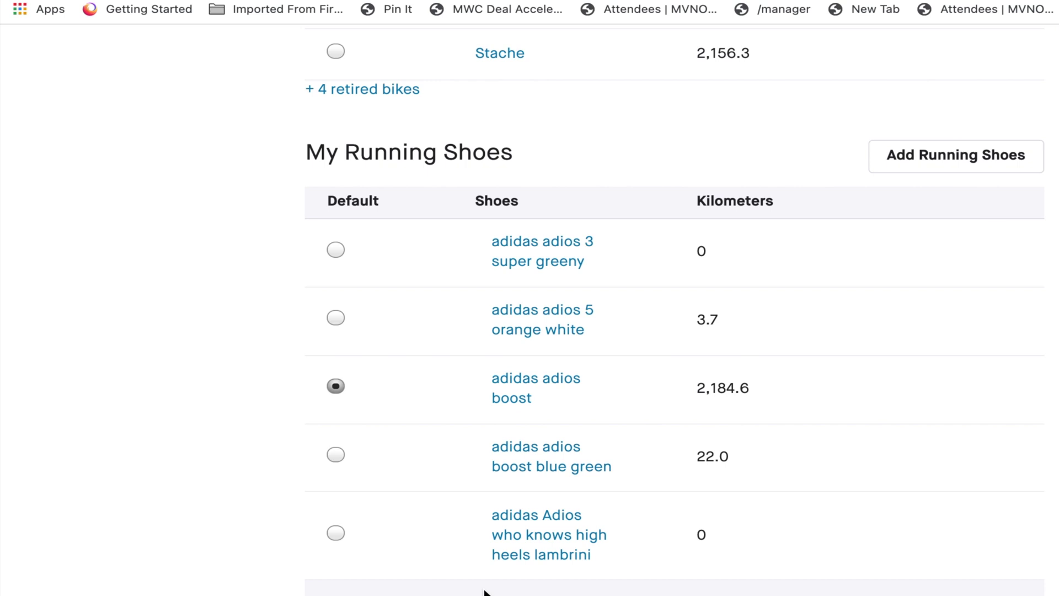
# Step: Start adding running shoes and scroll the Brand list to find Nike
pyautogui.click(950, 162)
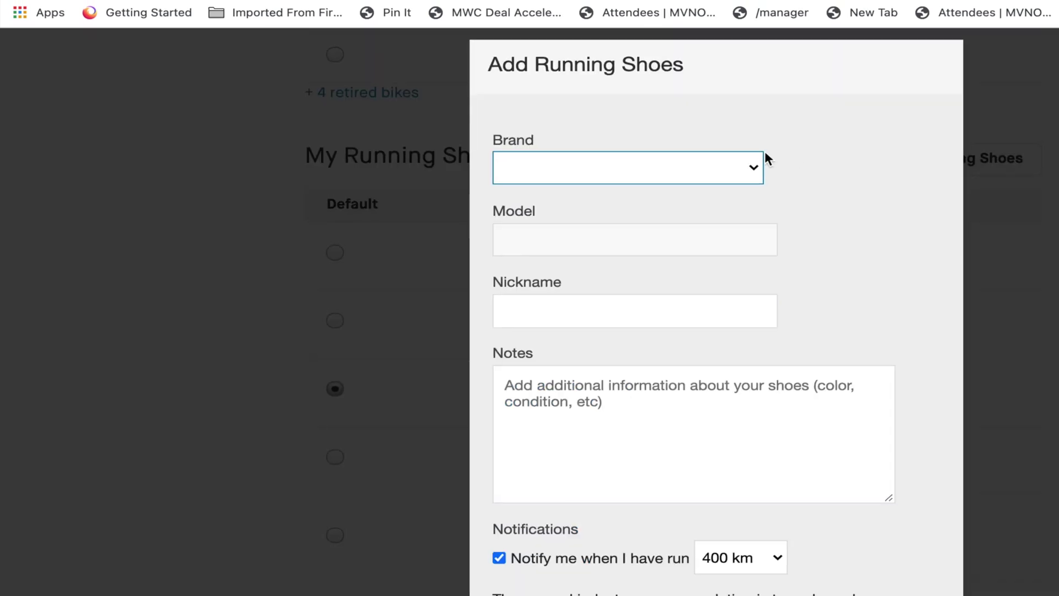
pyautogui.click(740, 169)
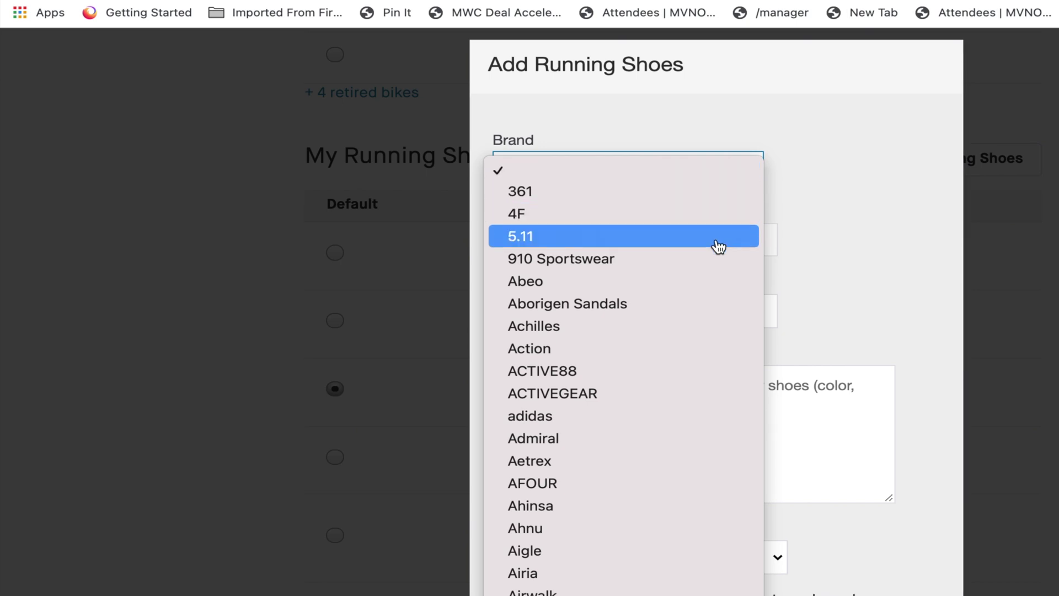
pyautogui.scroll(-5, 717, 246)
pyautogui.scroll(2, 718, 246)
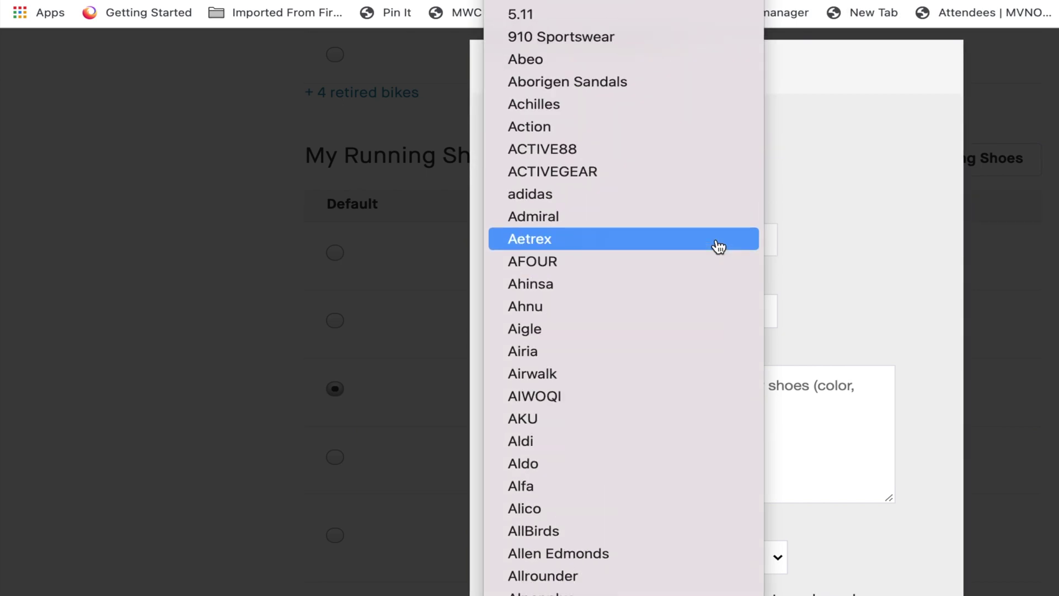
pyautogui.scroll(-2, 719, 246)
pyautogui.scroll(2, 718, 246)
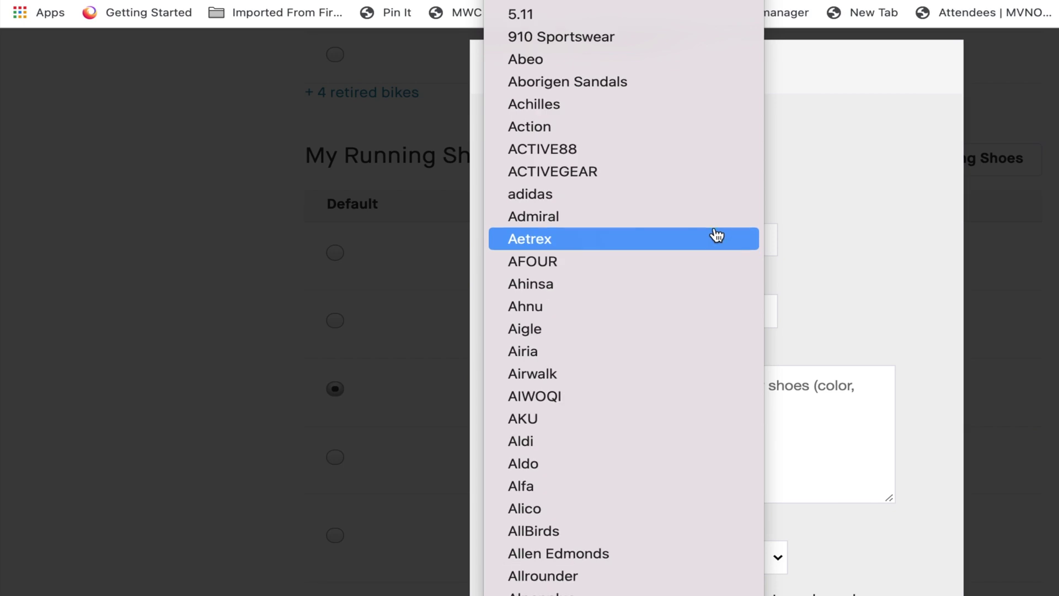
pyautogui.scroll(-20, 717, 236)
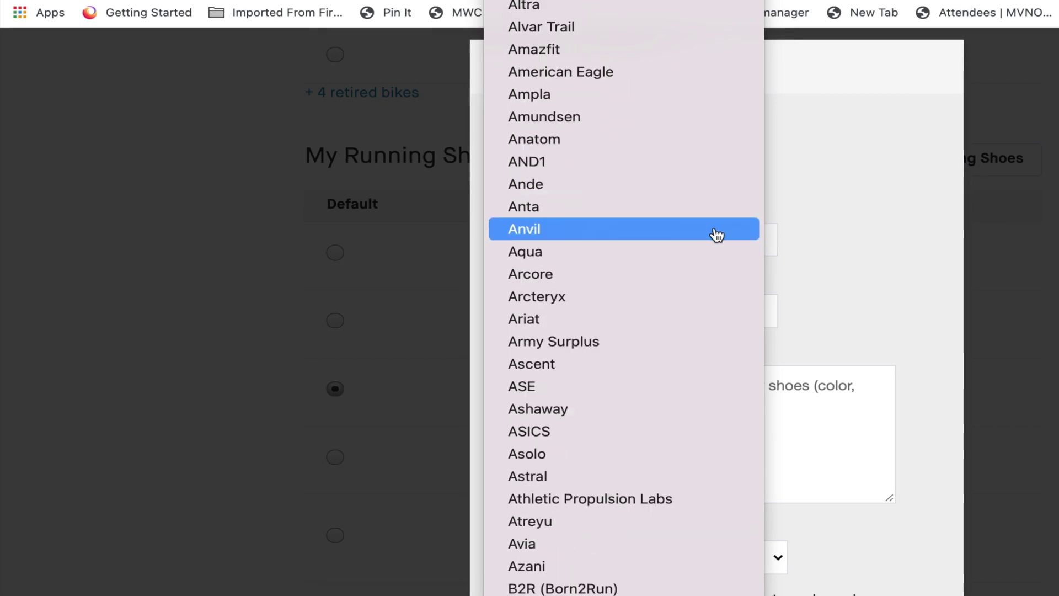
pyautogui.scroll(-20, 717, 236)
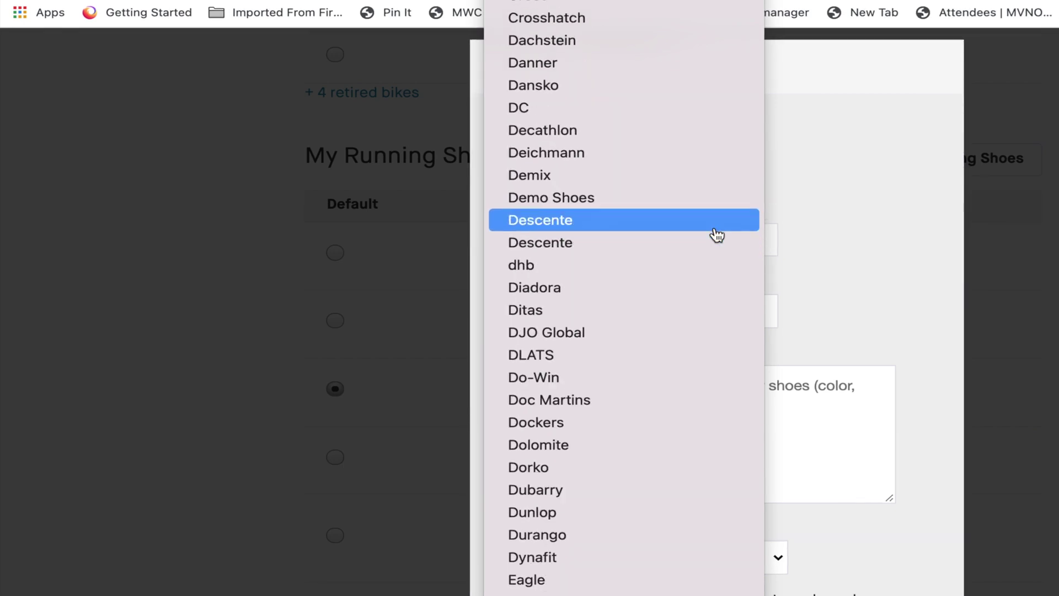
pyautogui.scroll(-20, 717, 236)
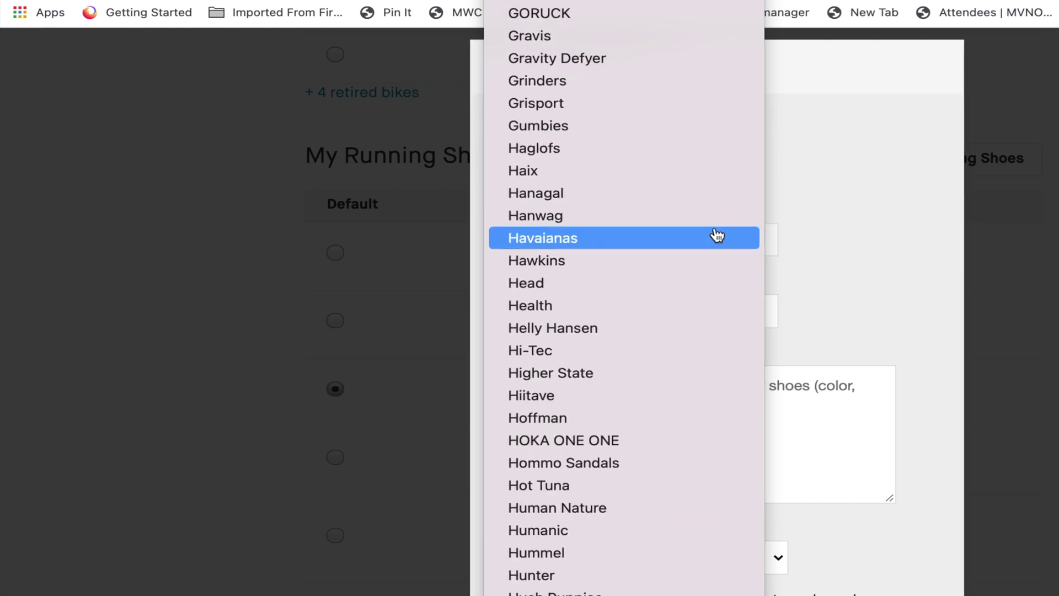
pyautogui.scroll(-20, 717, 236)
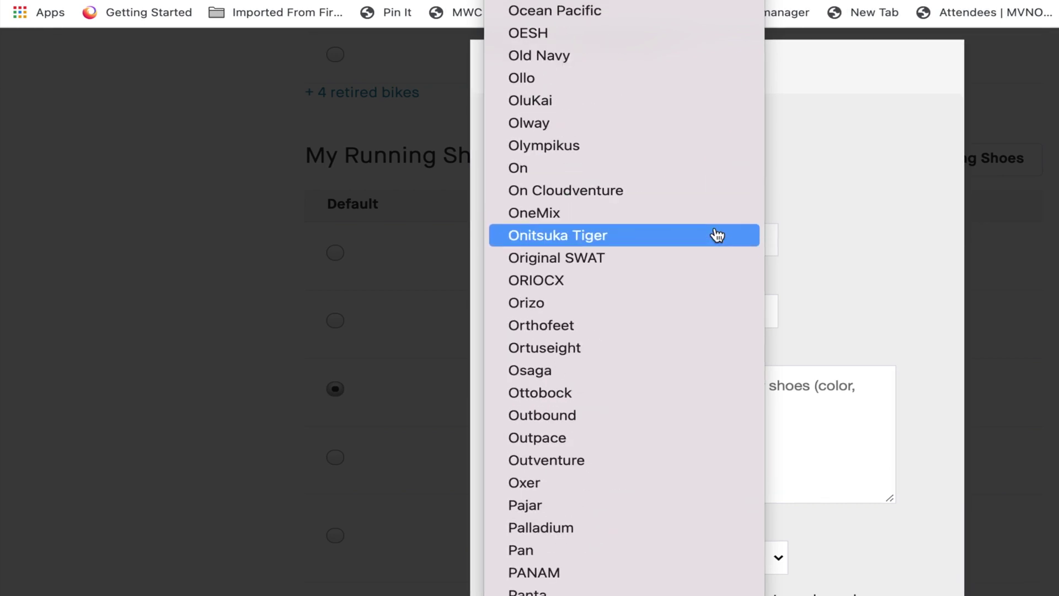
pyautogui.scroll(-8, 717, 236)
pyautogui.scroll(20, 717, 236)
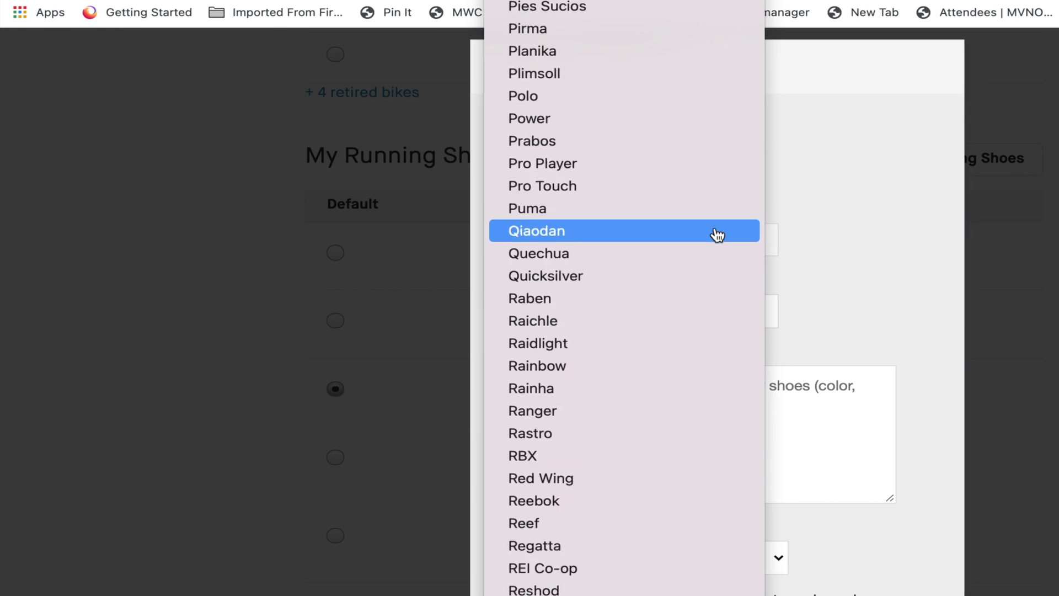
pyautogui.scroll(10, 717, 236)
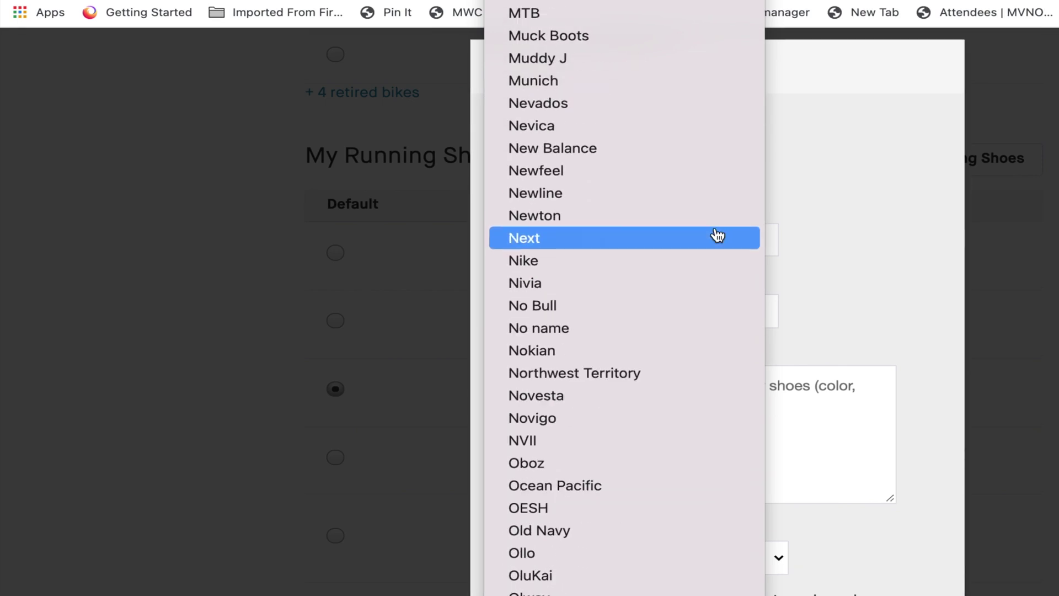
# Step: Choose Nike, model 'generic Garmin Legacy Import' and nickname 'Garmin old' for the shoes
pyautogui.click(645, 262)
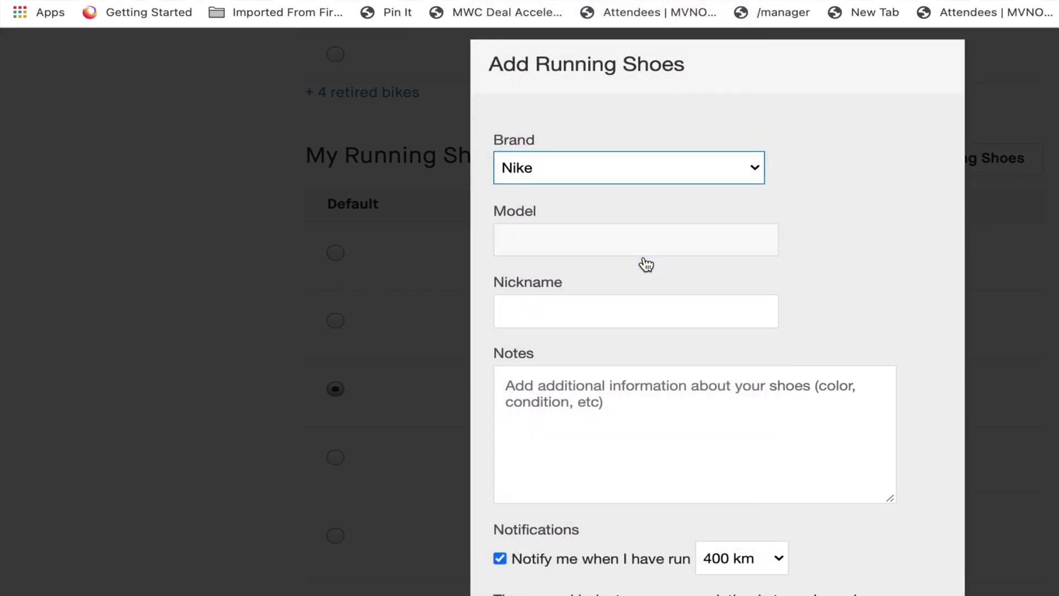
pyautogui.click(644, 229)
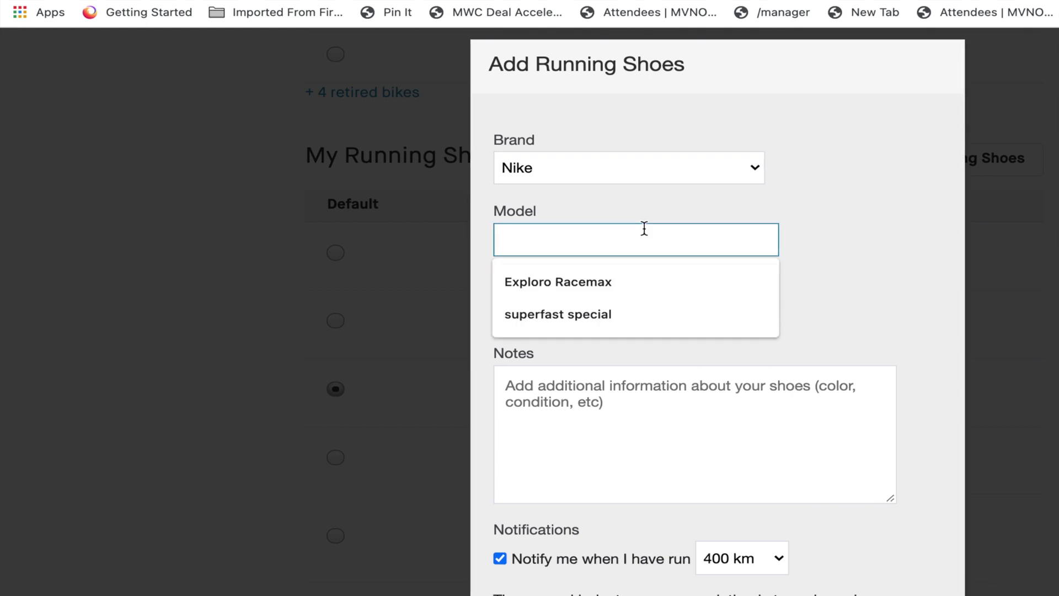
pyautogui.write('generic ')
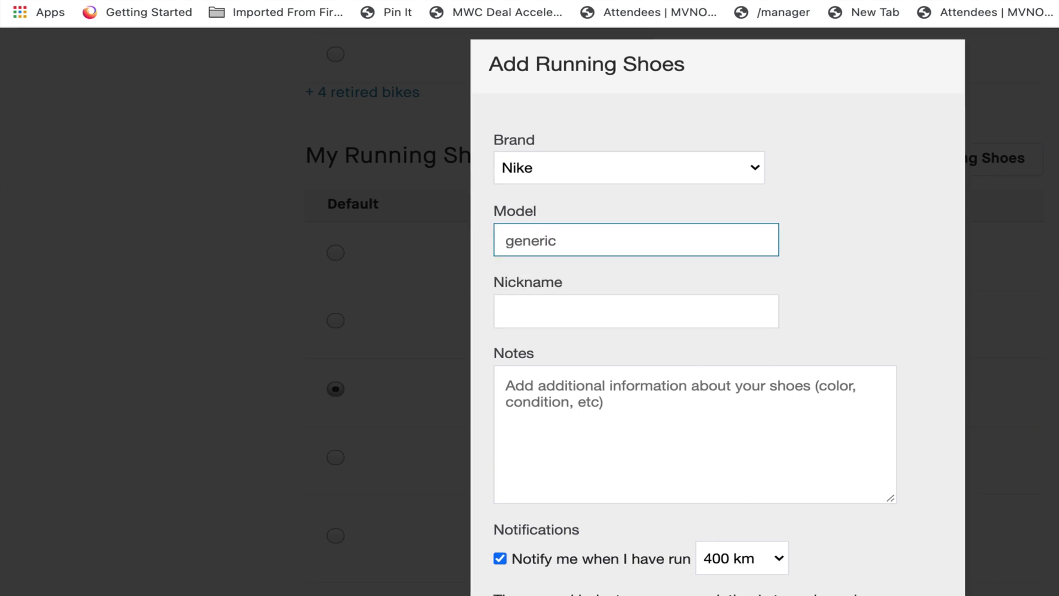
pyautogui.write('Garmin ')
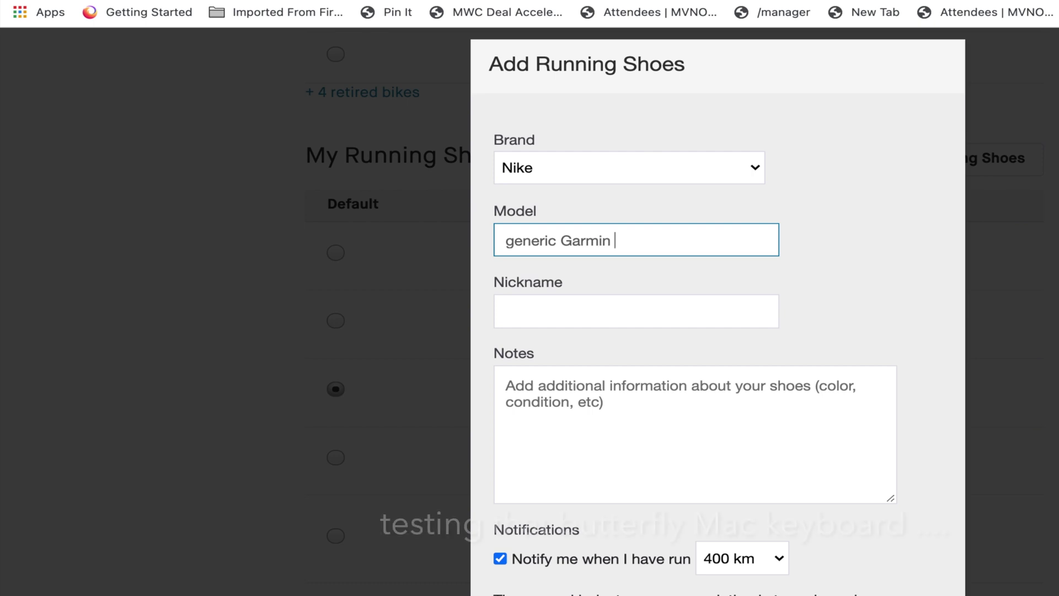
pyautogui.write('Legacy Import p')
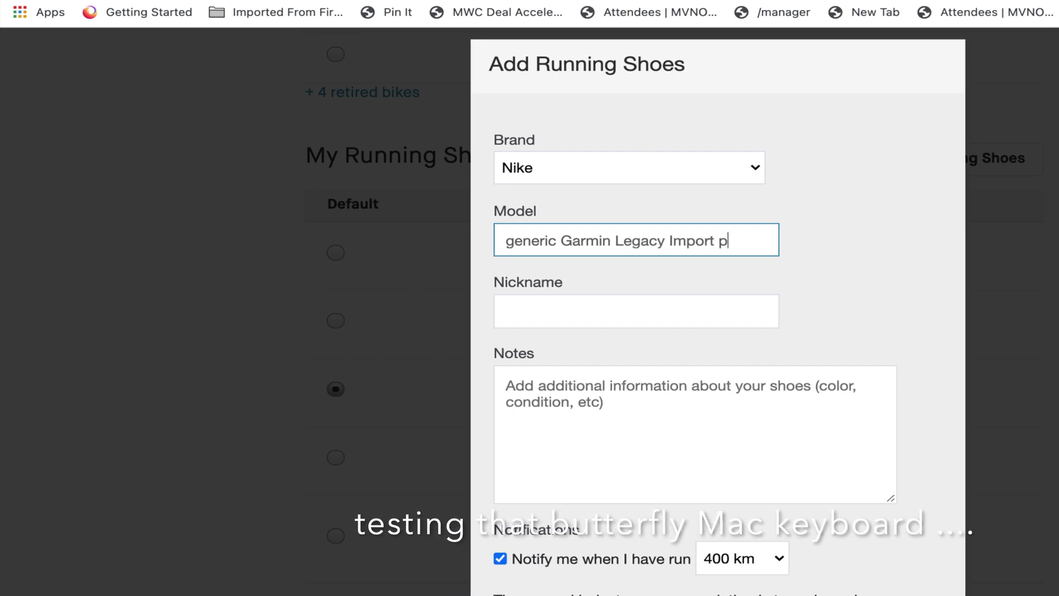
pyautogui.press('BackSpace')
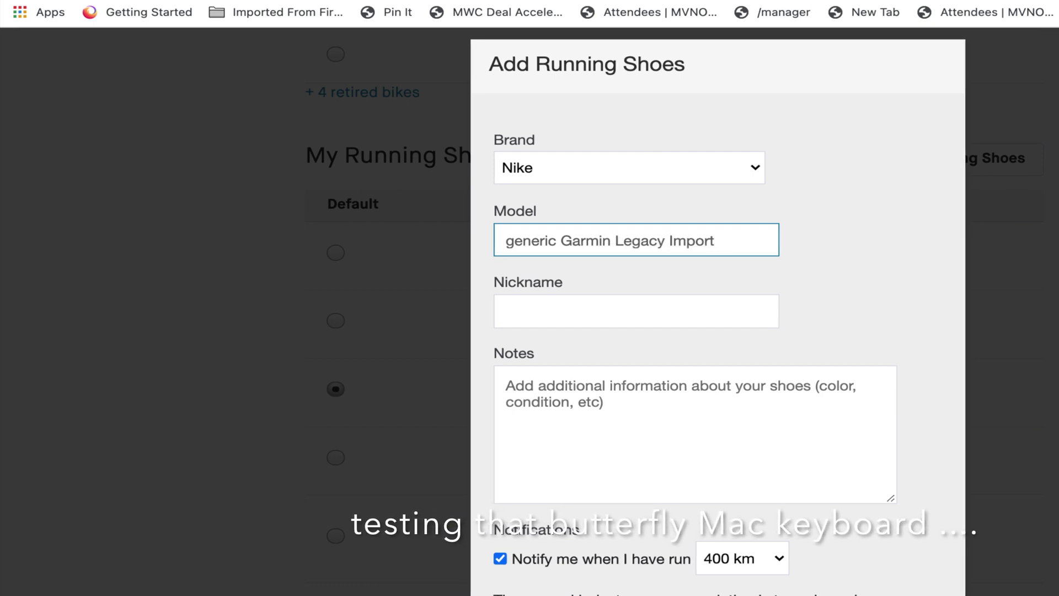
pyautogui.click(553, 307)
pyautogui.write('Garmin old')
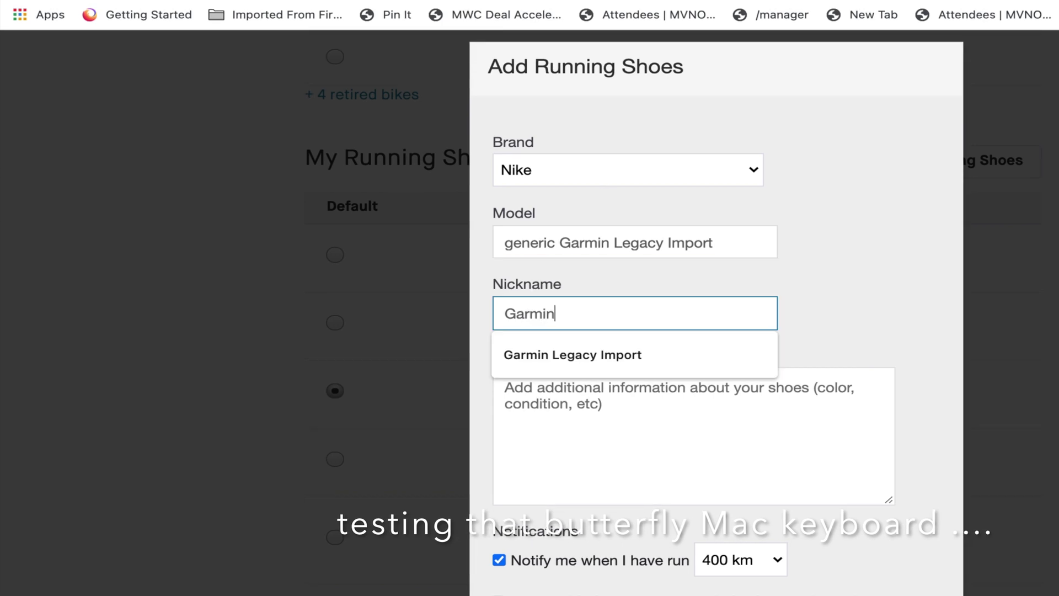
# Step: Add notes 'Old Garmin connect imports' and turn off the 400 km notification
pyautogui.click(684, 421)
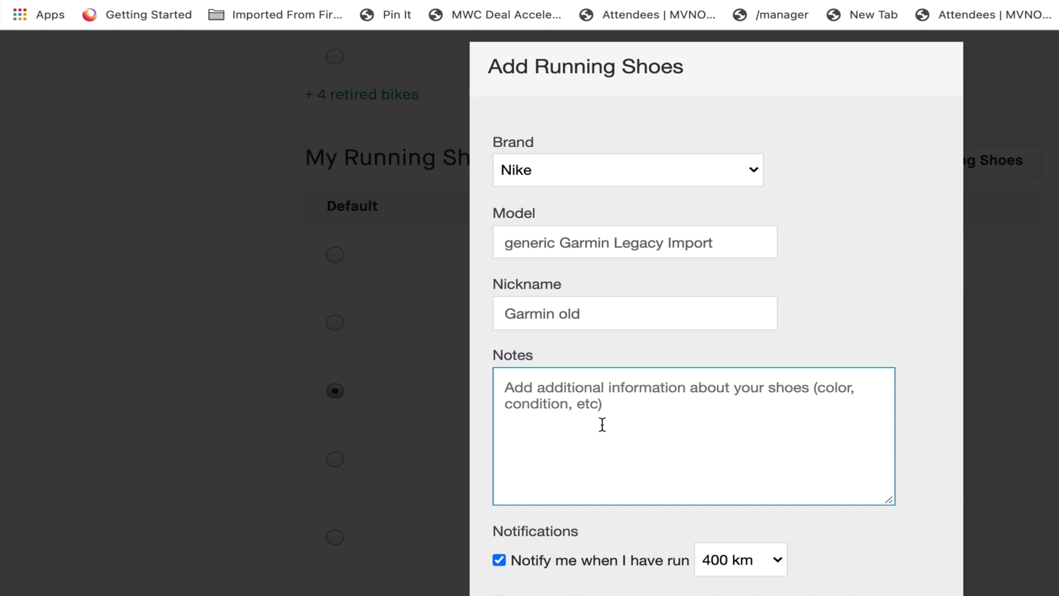
pyautogui.write('Old garmin connect ')
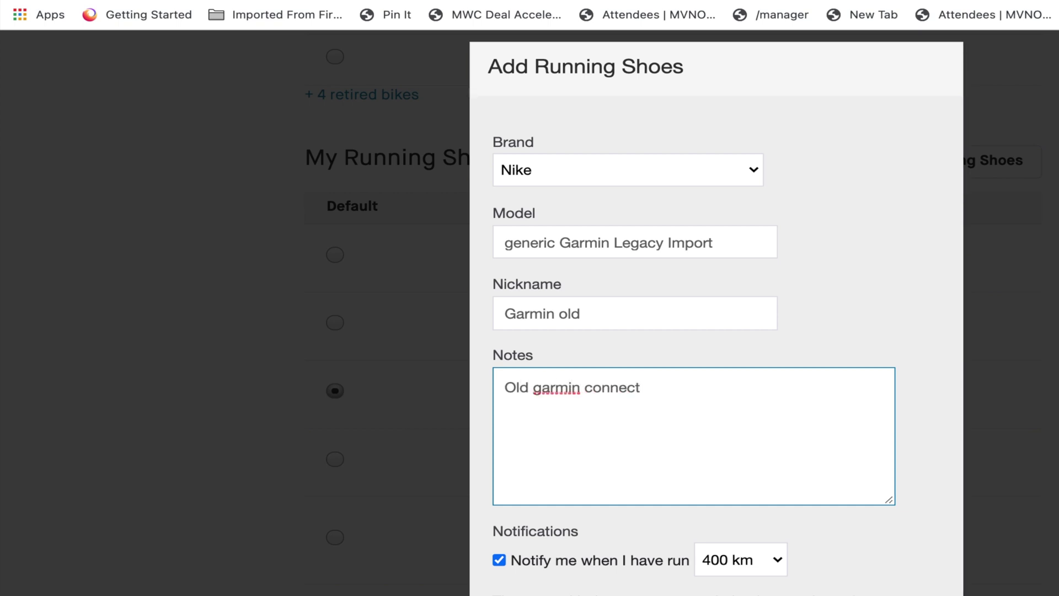
pyautogui.write('imports')
pyautogui.moveTo(533, 389); pyautogui.dragTo(544, 390)
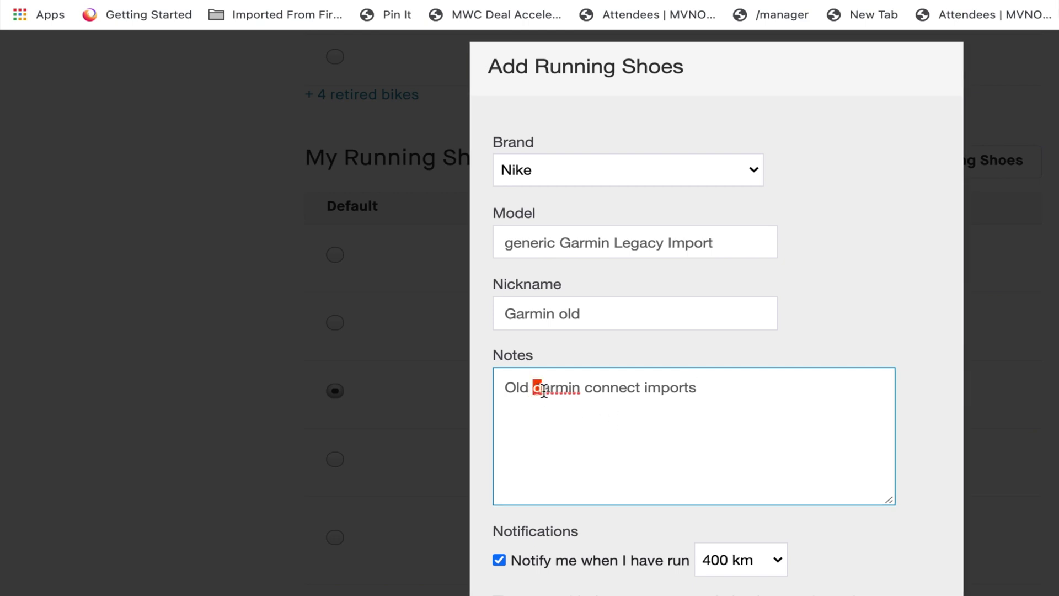
pyautogui.write('G')
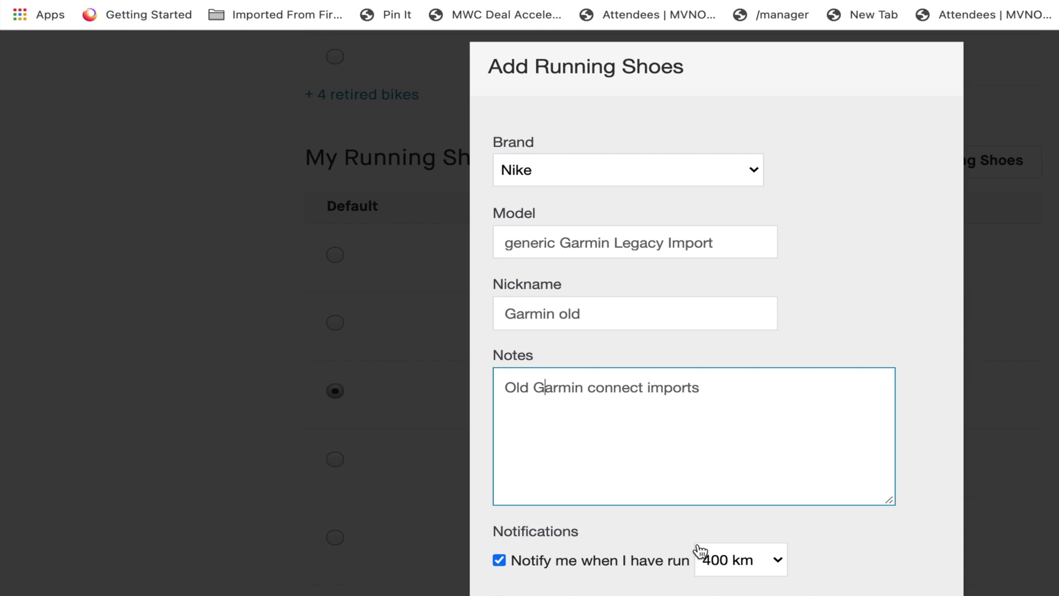
pyautogui.scroll(-2, 700, 551)
pyautogui.click(500, 487)
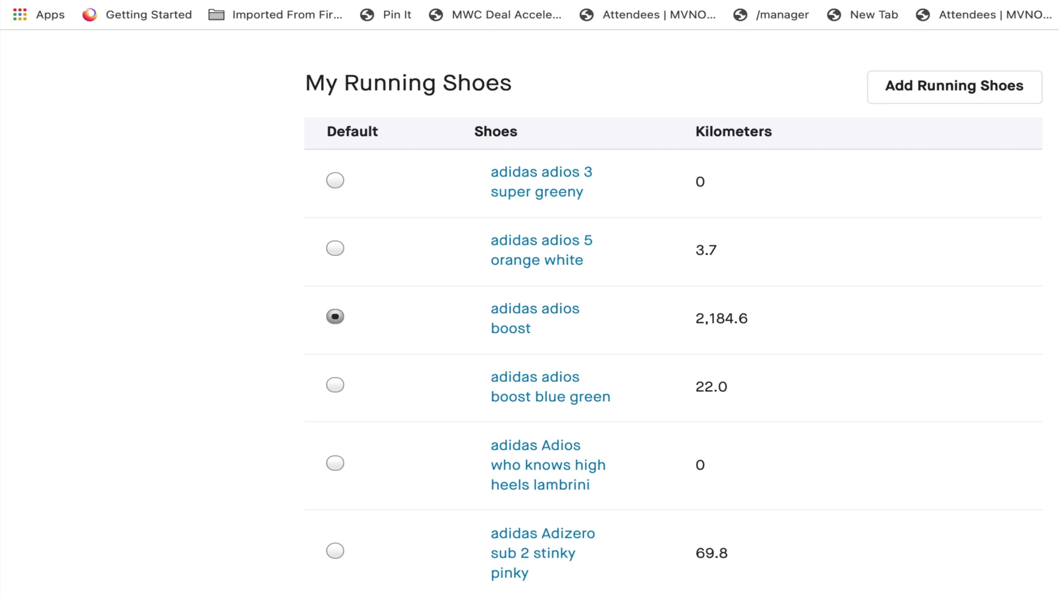
pyautogui.scroll(-9, 408, 421)
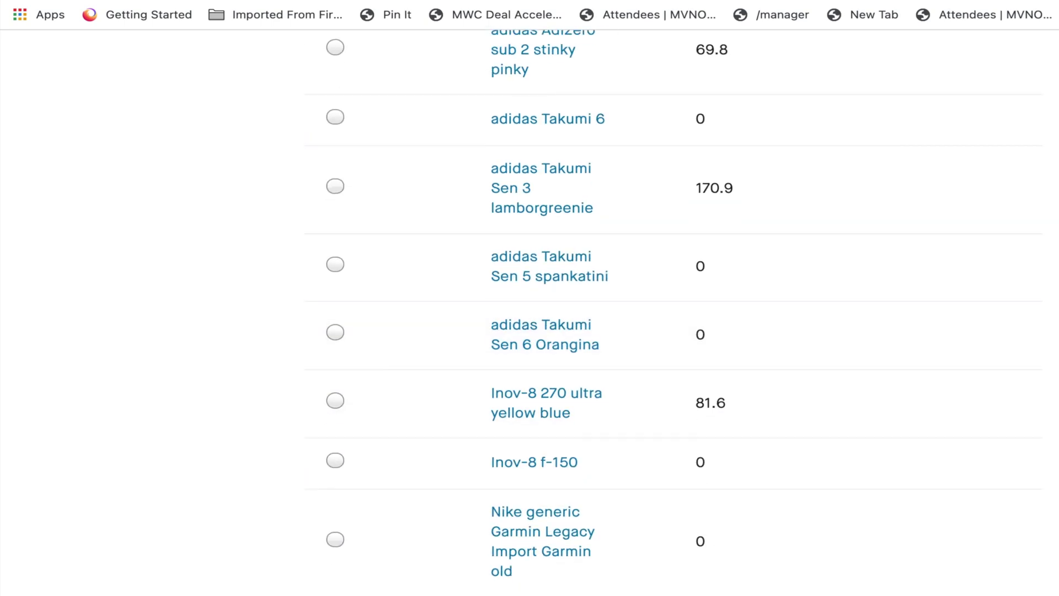
pyautogui.click(335, 539)
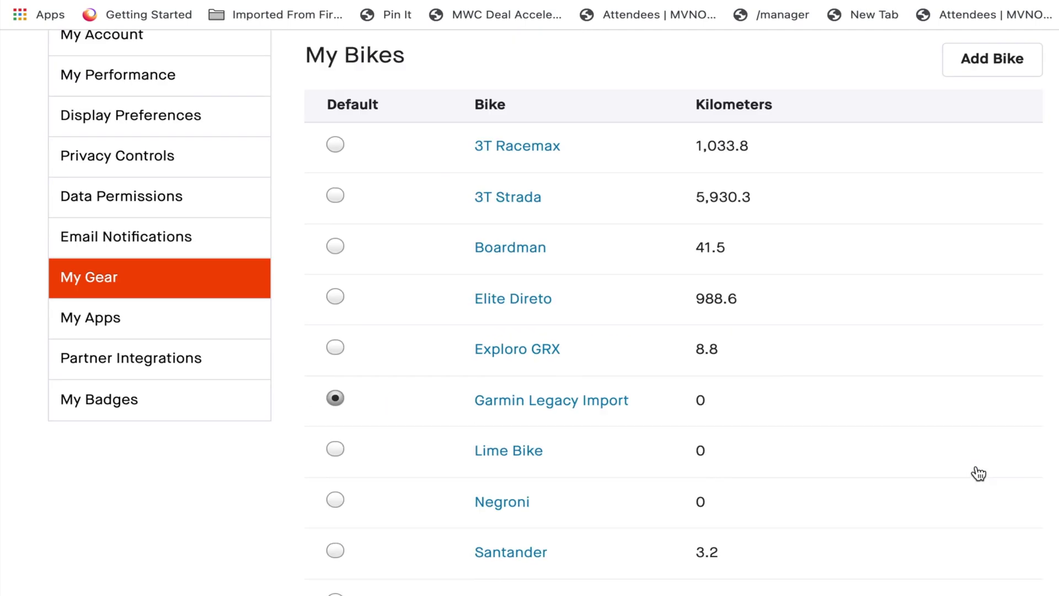
pyautogui.scroll(3, 975, 469)
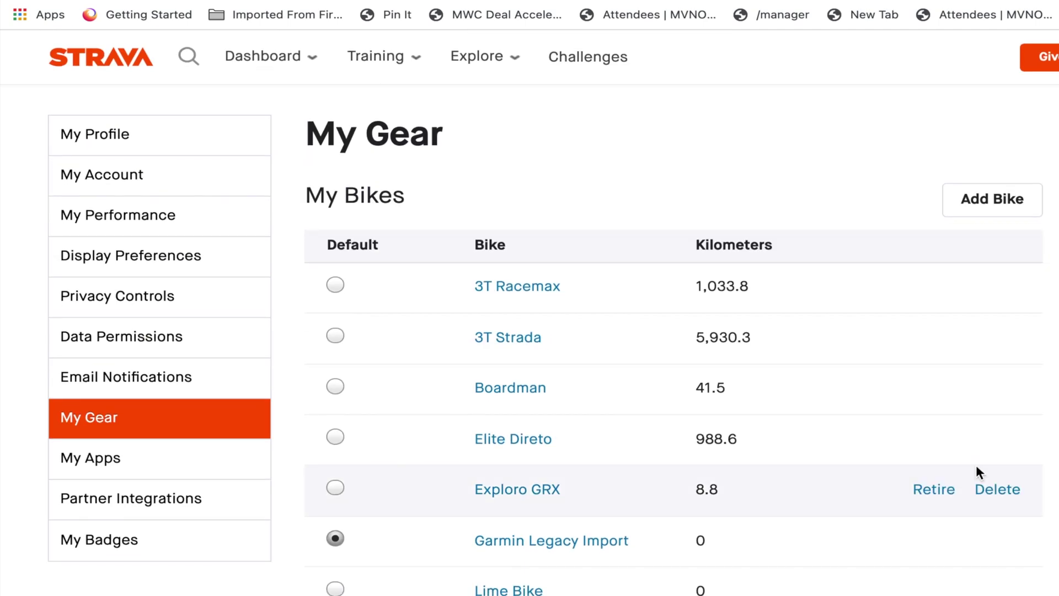
pyautogui.scroll(-1, 975, 468)
pyautogui.scroll(-19, 977, 470)
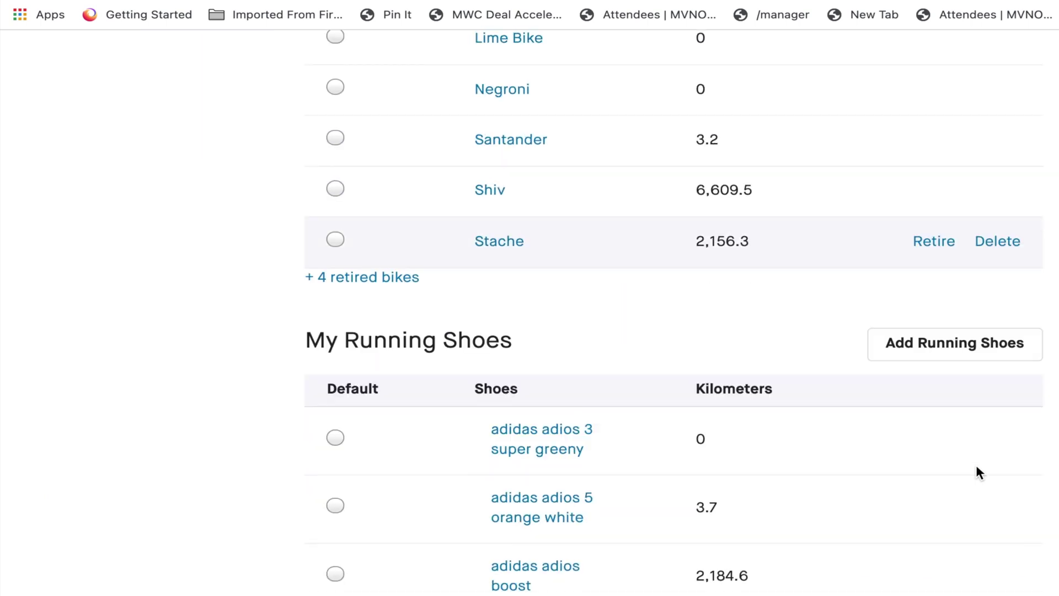
pyautogui.scroll(-6, 977, 467)
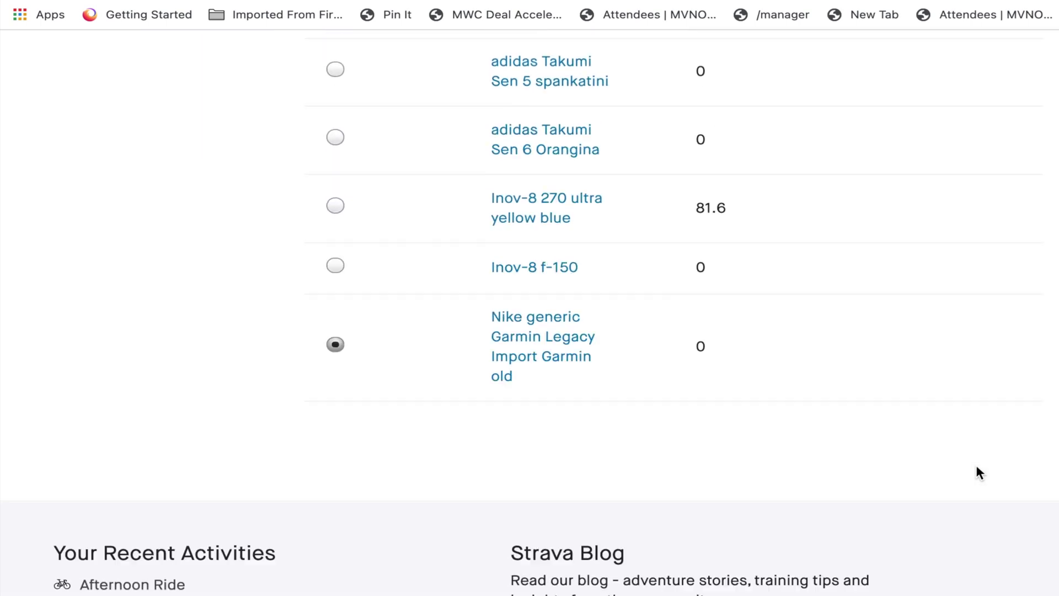
pyautogui.scroll(10, 977, 467)
pyautogui.scroll(12, 975, 472)
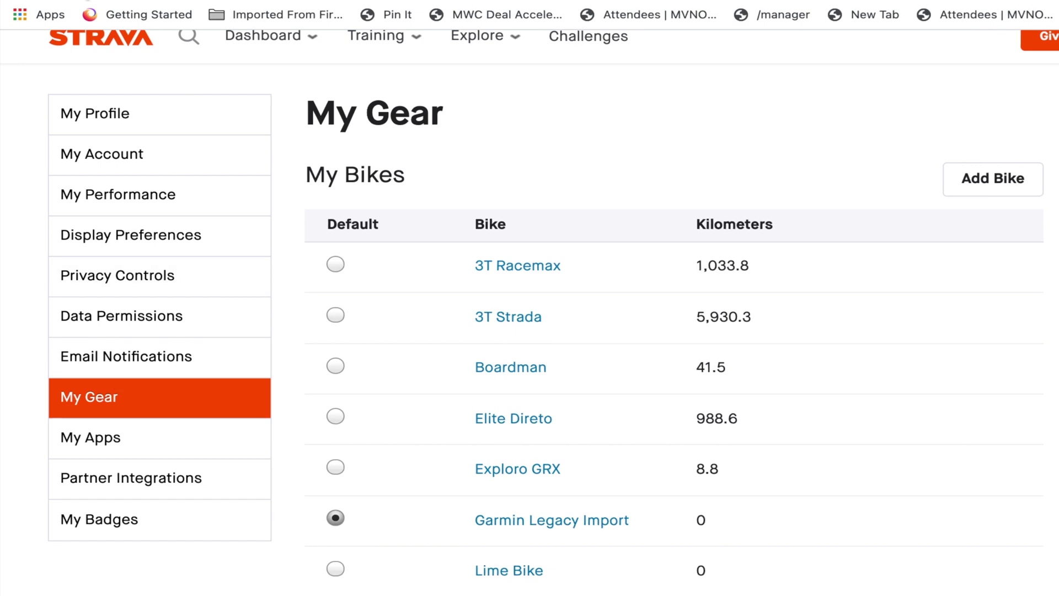
pyautogui.scroll(1, 414, 409)
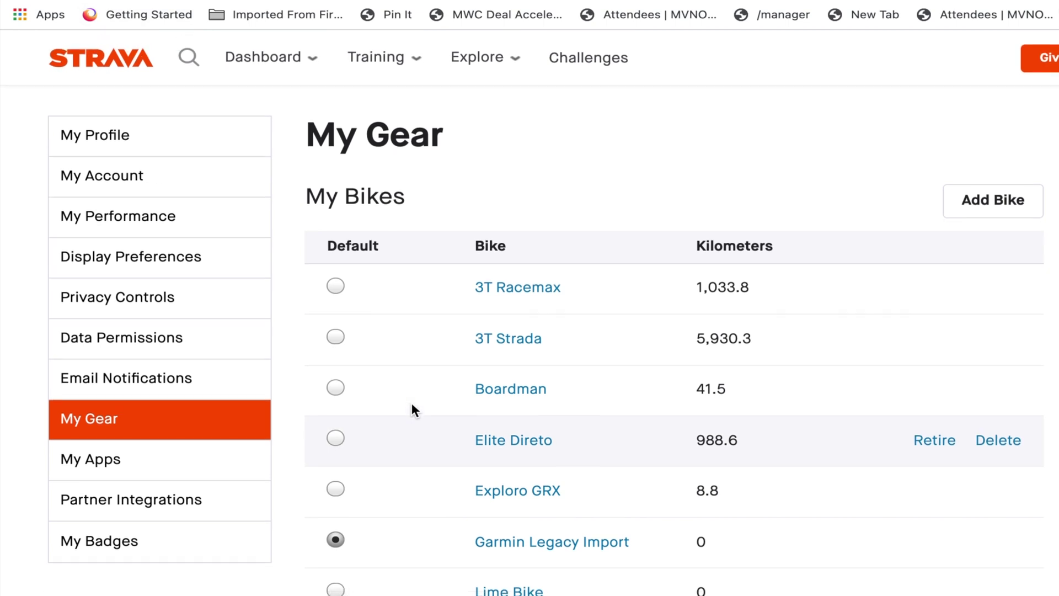
pyautogui.press('super+r')
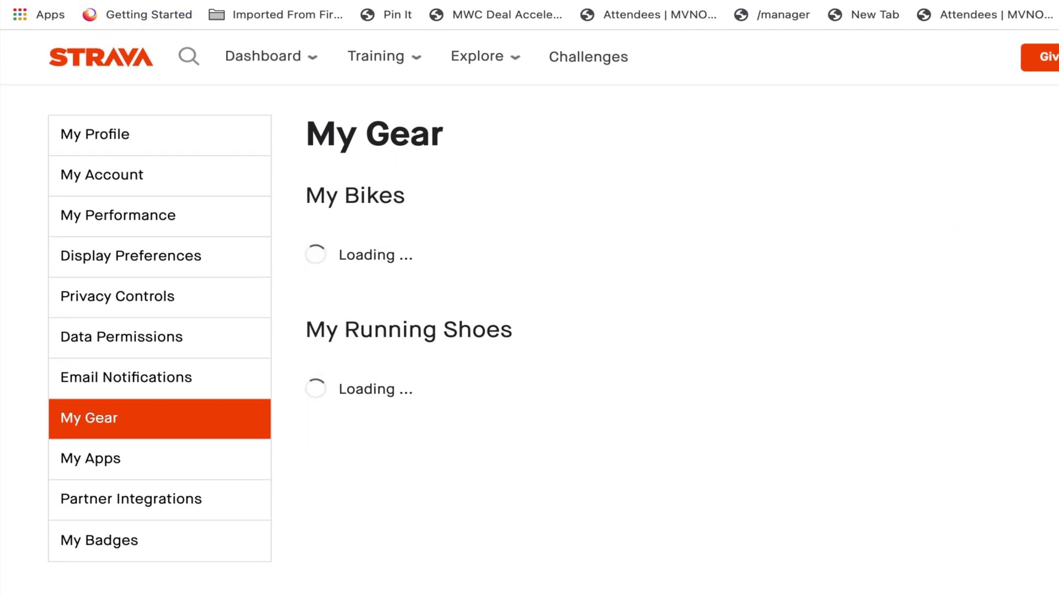
pyautogui.scroll(-5, 568, 458)
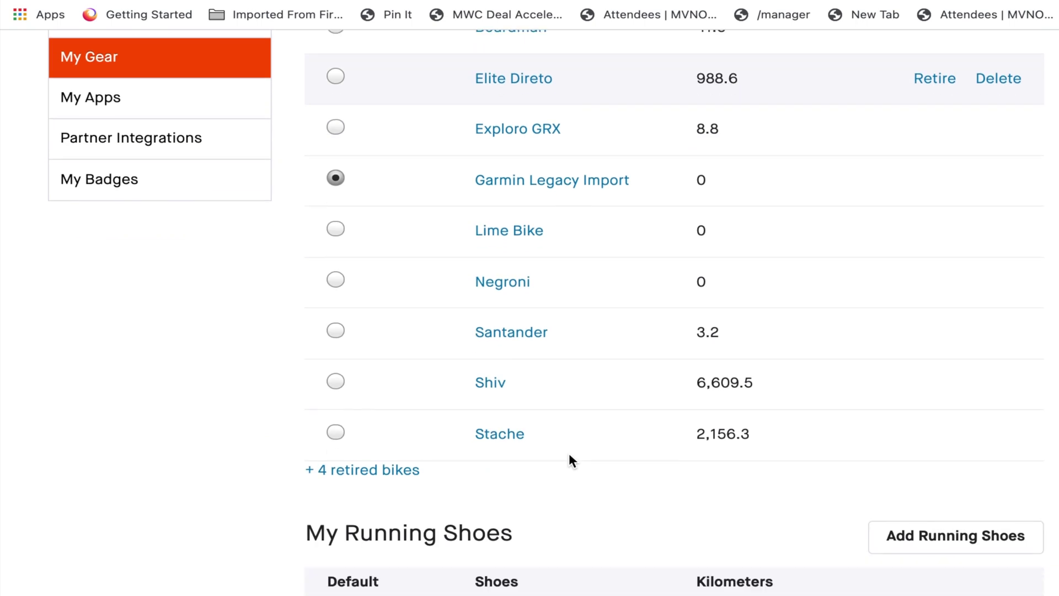
pyautogui.scroll(-15, 570, 455)
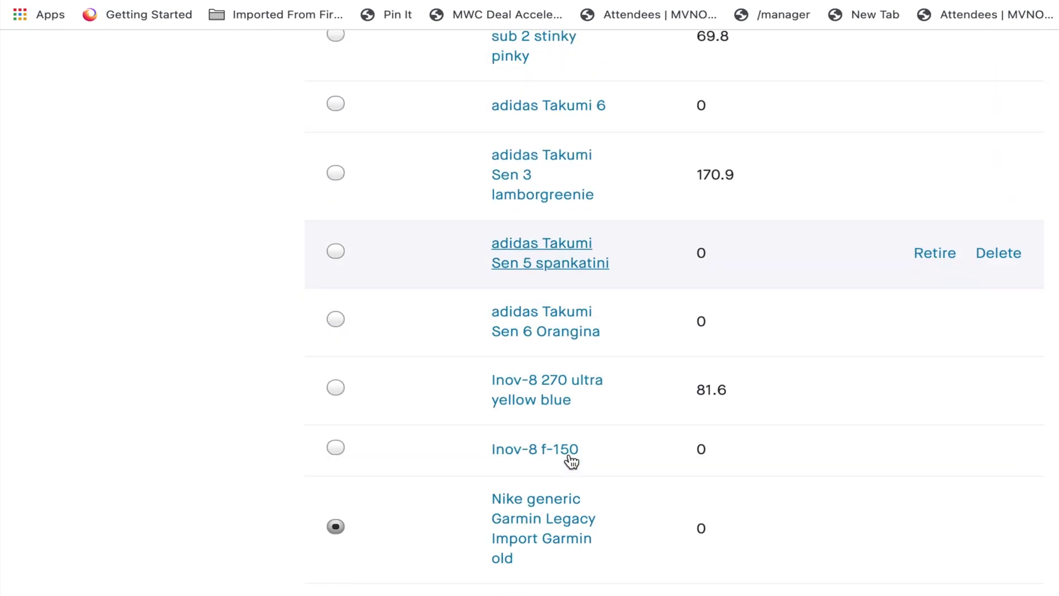
pyautogui.scroll(-1, 571, 461)
pyautogui.scroll(20, 570, 457)
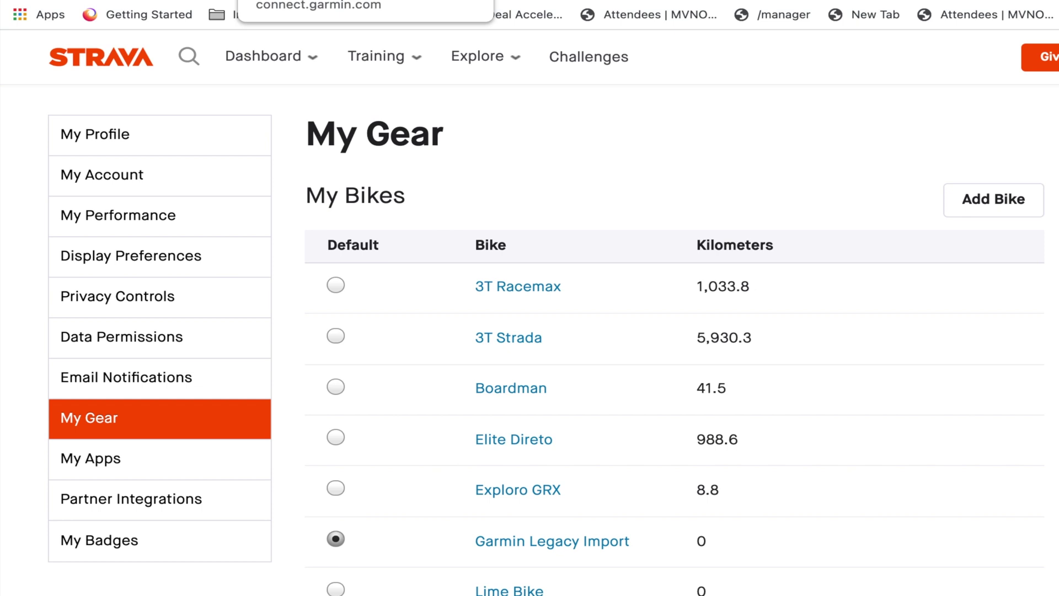
# Step: Open Garmin Connect's Activities list, then return to Strava's My Activities from Training
pyautogui.click(400, 16)
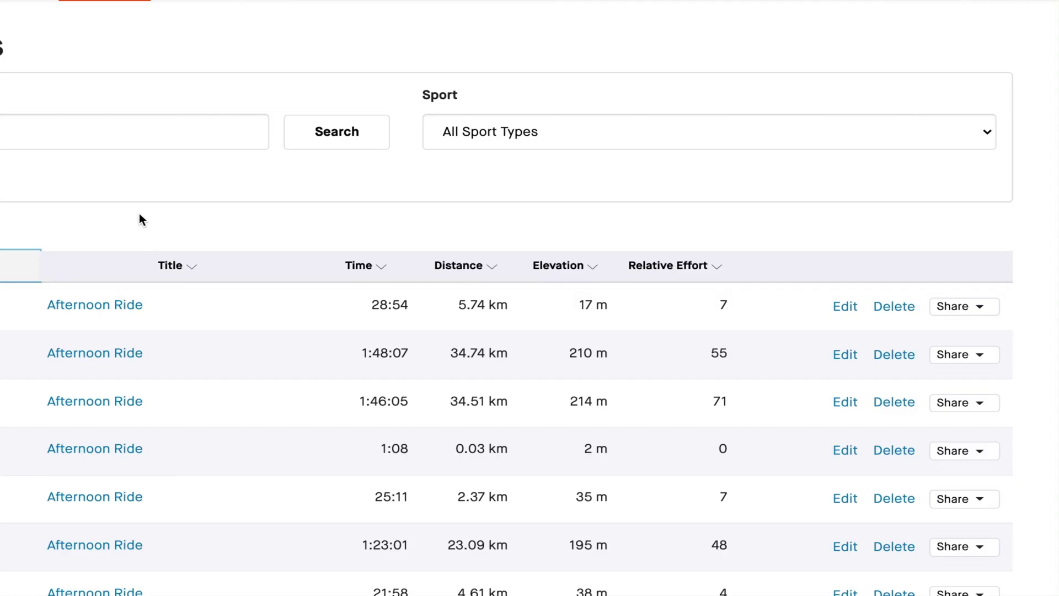
pyautogui.moveTo(105, 1)
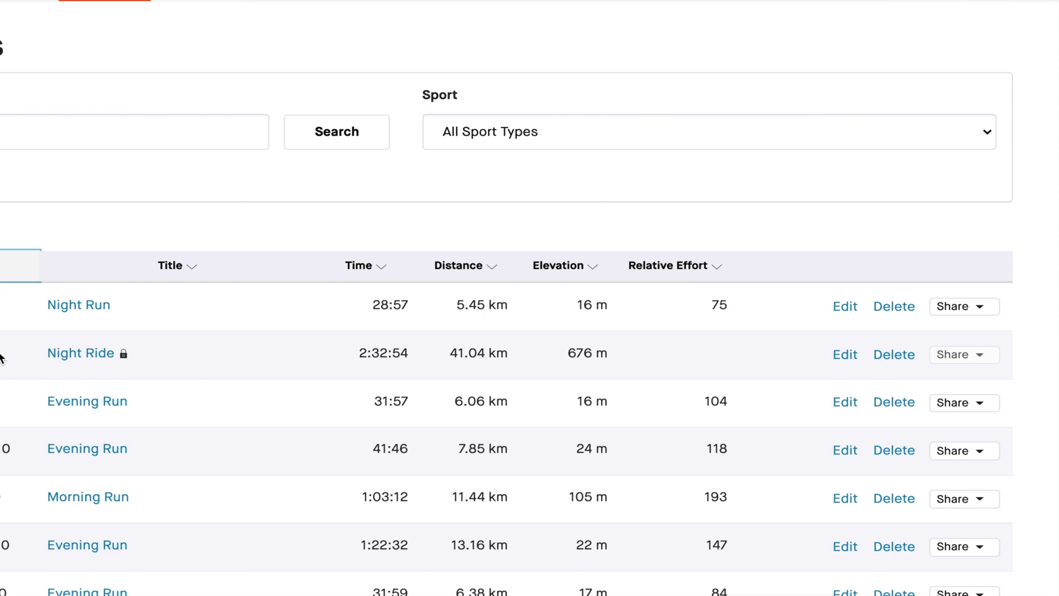
# Step: Page forward through Strava activities to entries 121–140 and check the Evening Run's year
pyautogui.scroll(-4, 11, 424)
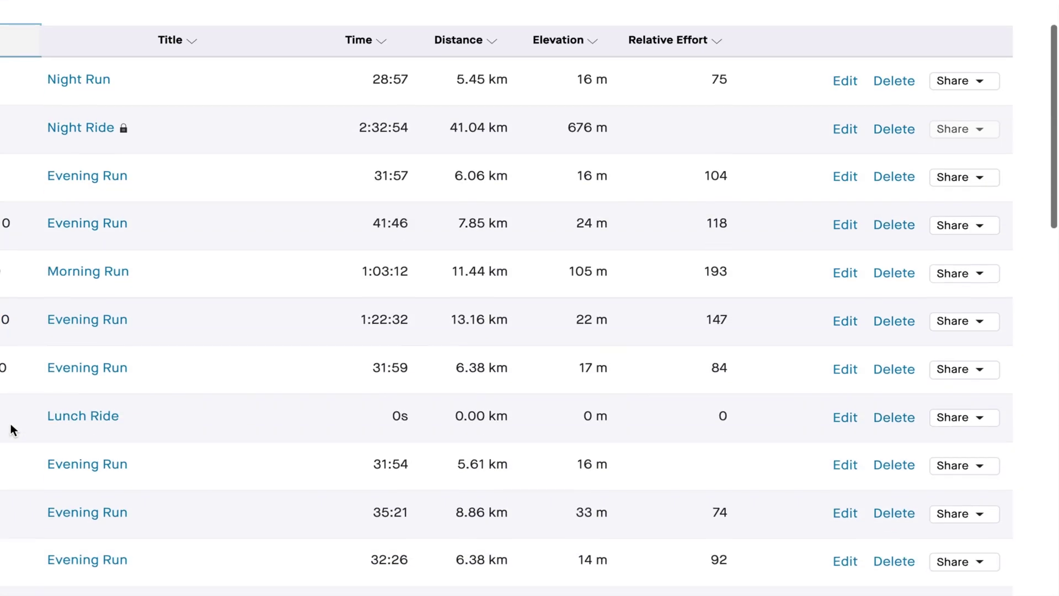
pyautogui.scroll(-15, 11, 424)
pyautogui.scroll(5, 11, 423)
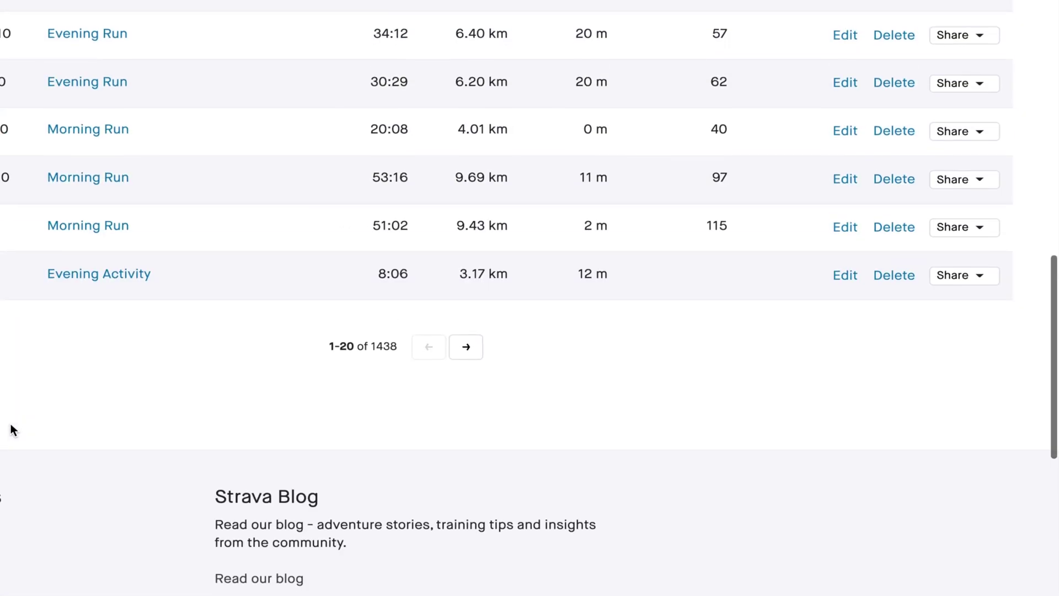
pyautogui.click(467, 348)
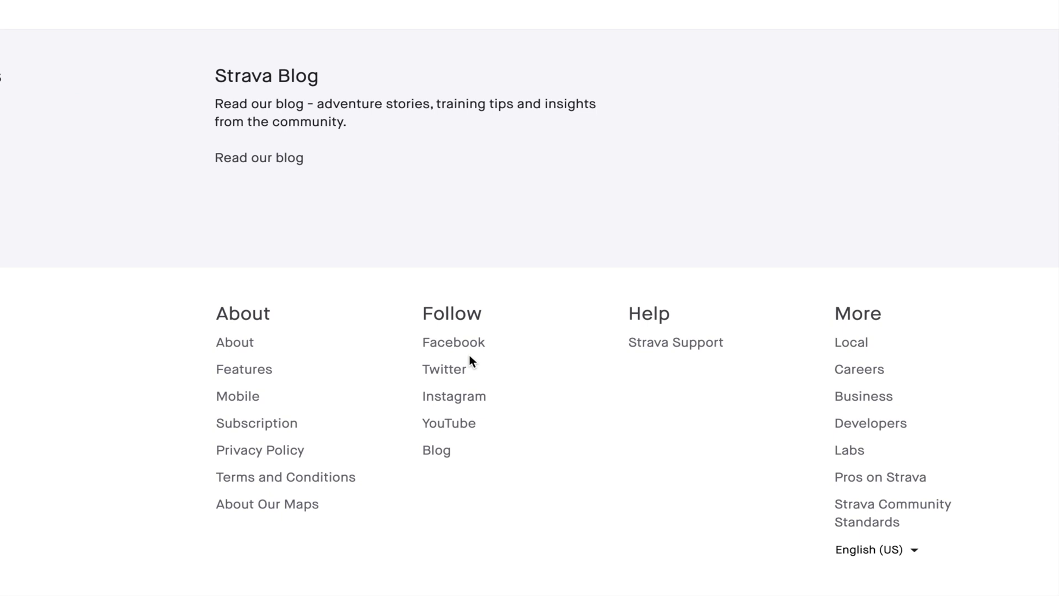
pyautogui.scroll(-2, 469, 355)
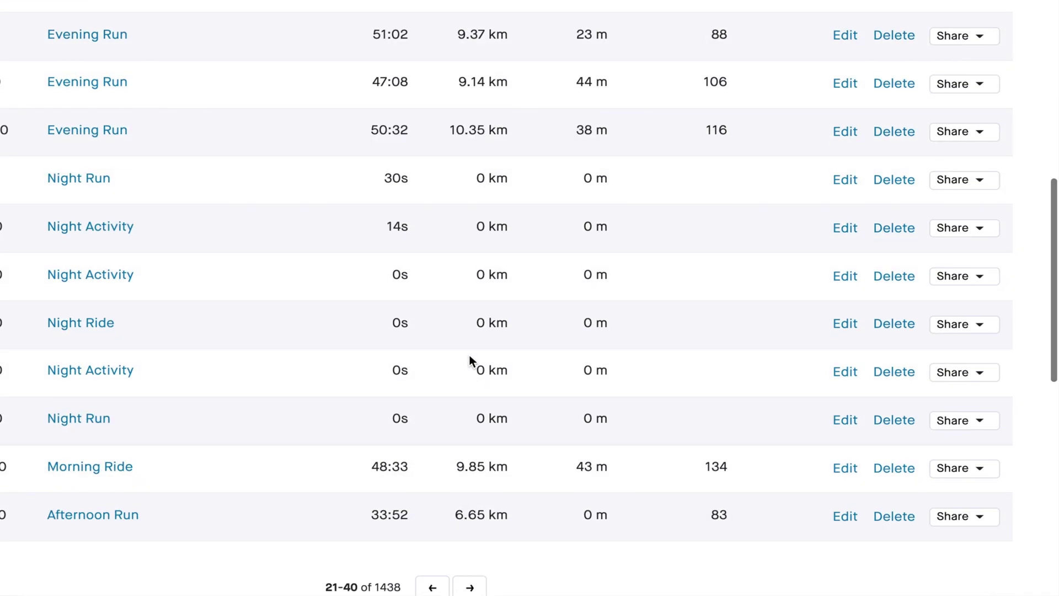
pyautogui.scroll(-2, 469, 355)
pyautogui.click(473, 448)
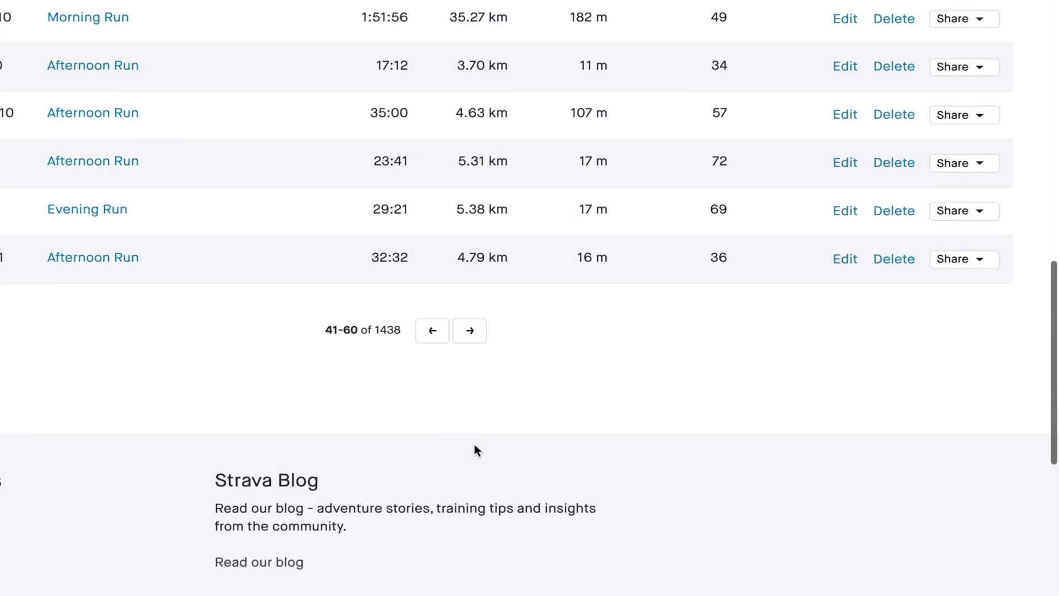
pyautogui.click(471, 331)
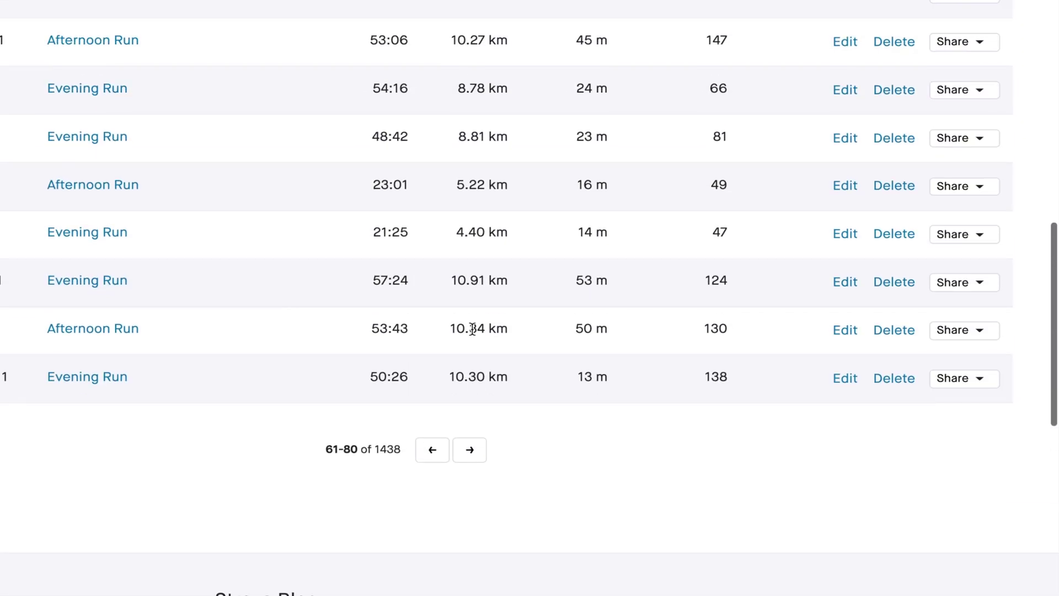
pyautogui.click(470, 452)
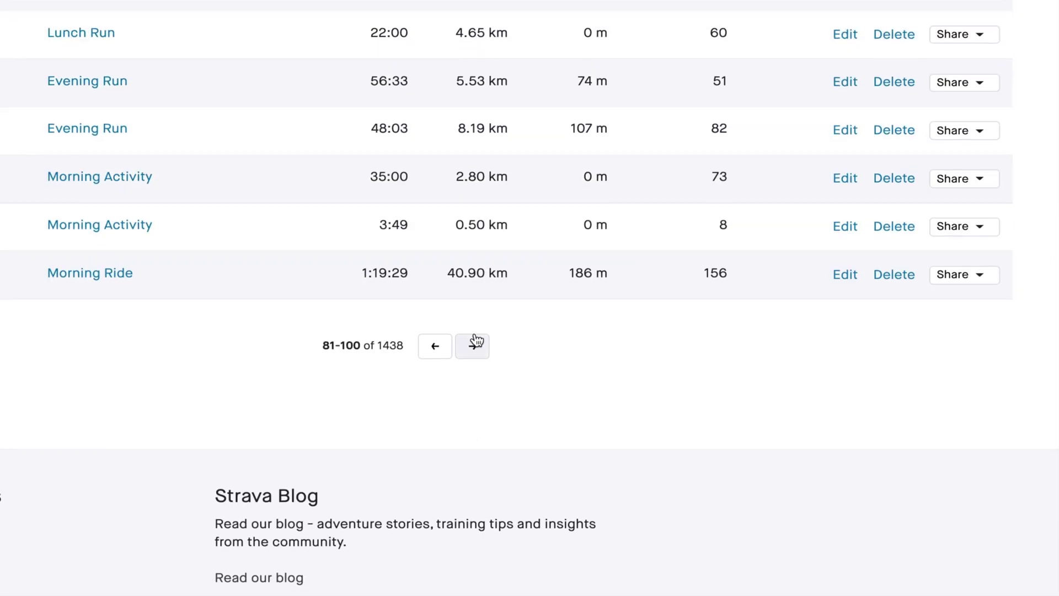
pyautogui.click(475, 341)
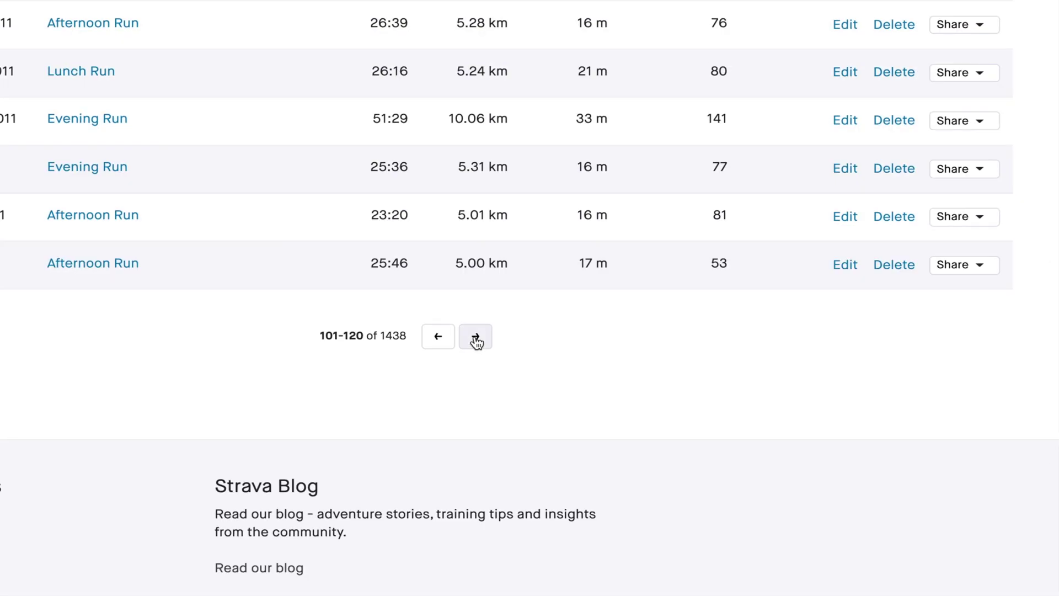
pyautogui.click(476, 339)
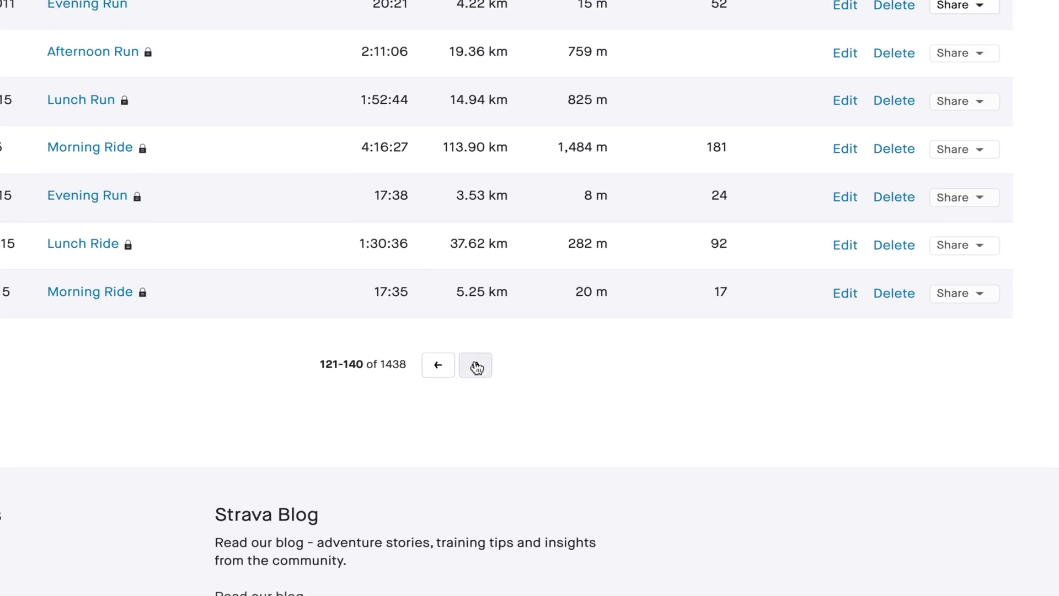
pyautogui.scroll(1, 475, 366)
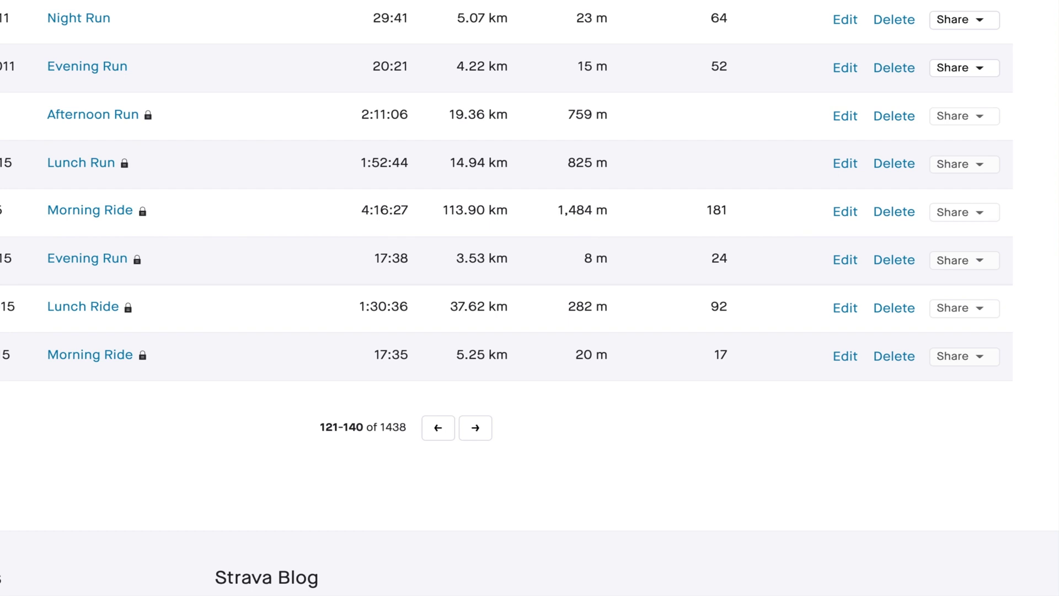
pyautogui.doubleClick(8, 67)
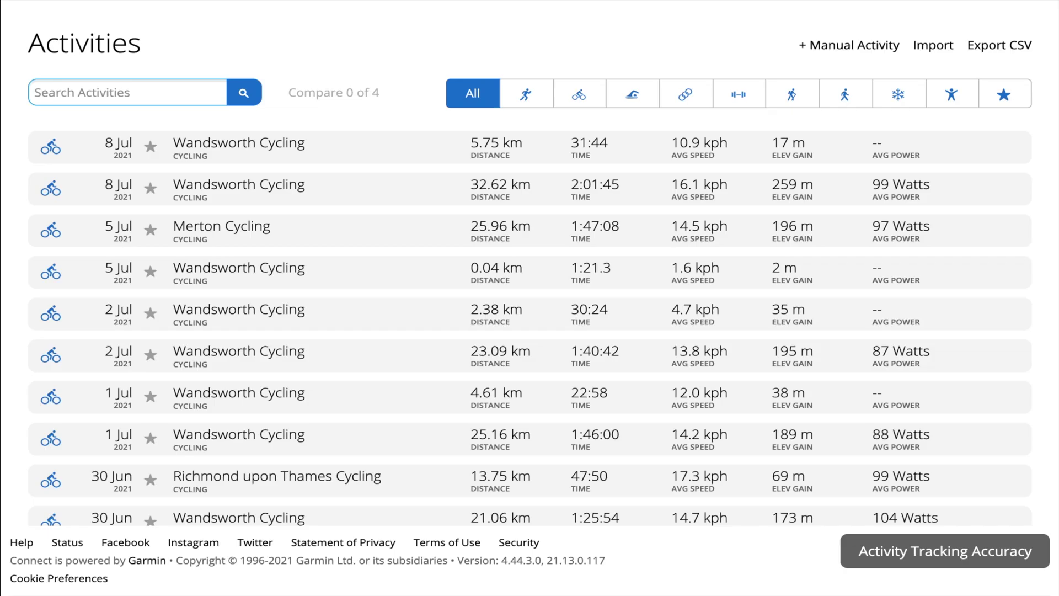
# Step: Show Garmin Connect activities of all sport types and try running a search
pyautogui.click(102, 86)
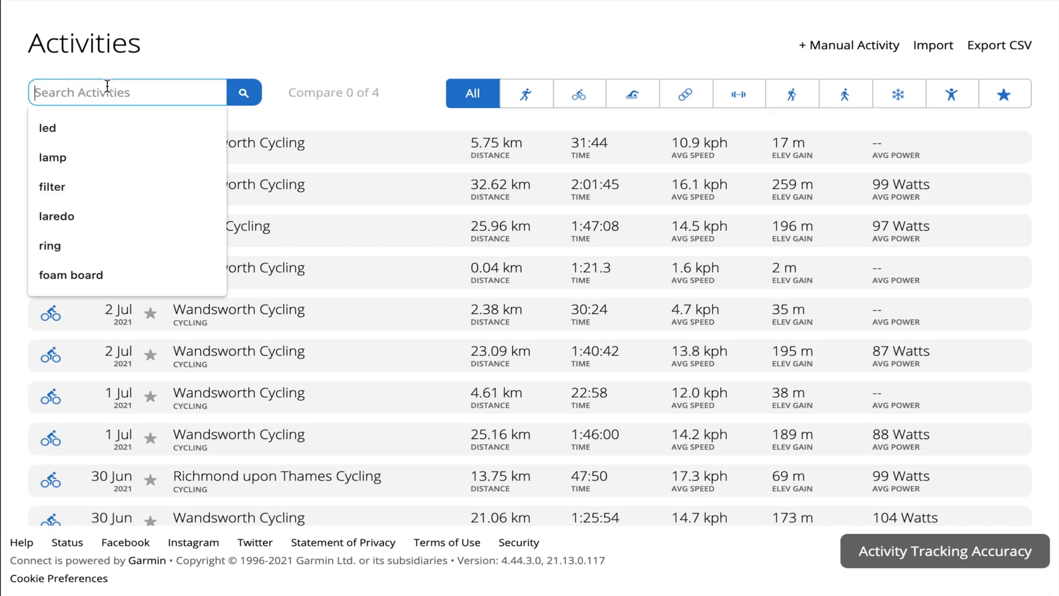
pyautogui.click(246, 97)
pyautogui.click(245, 97)
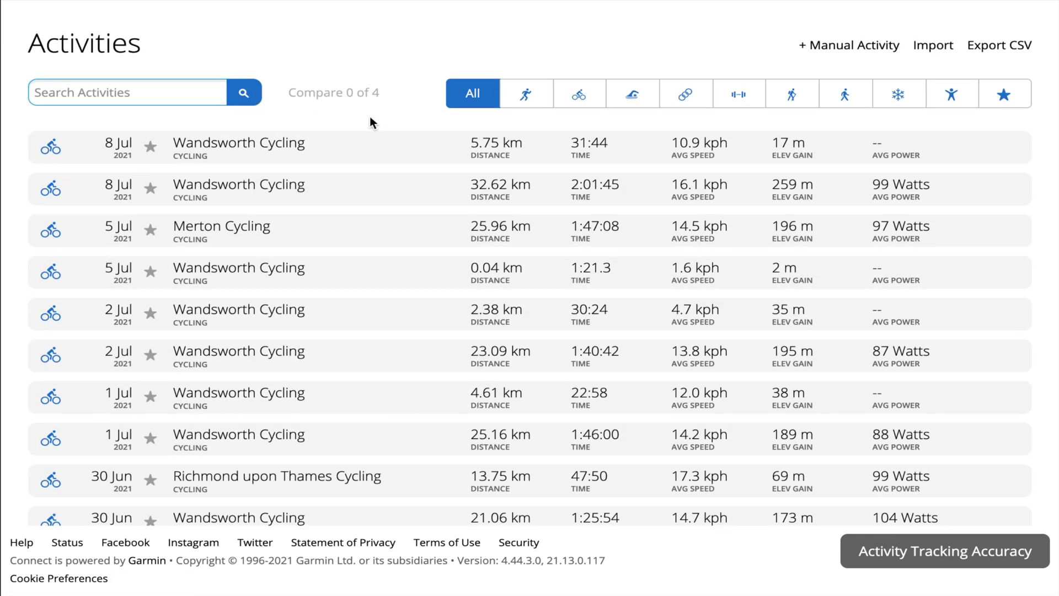
pyautogui.click(143, 93)
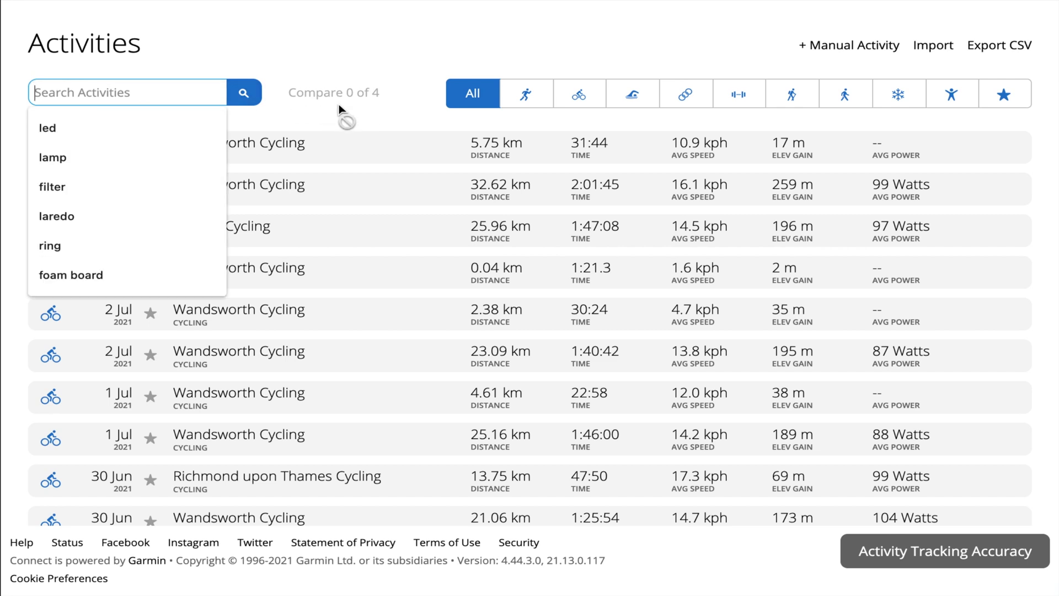
pyautogui.click(196, 9)
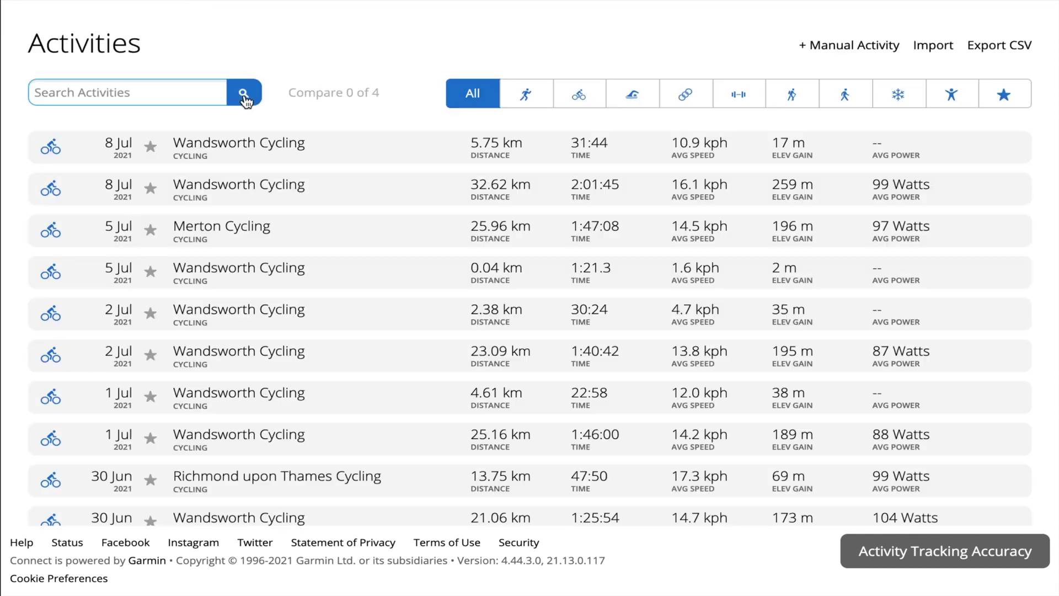
pyautogui.click(476, 96)
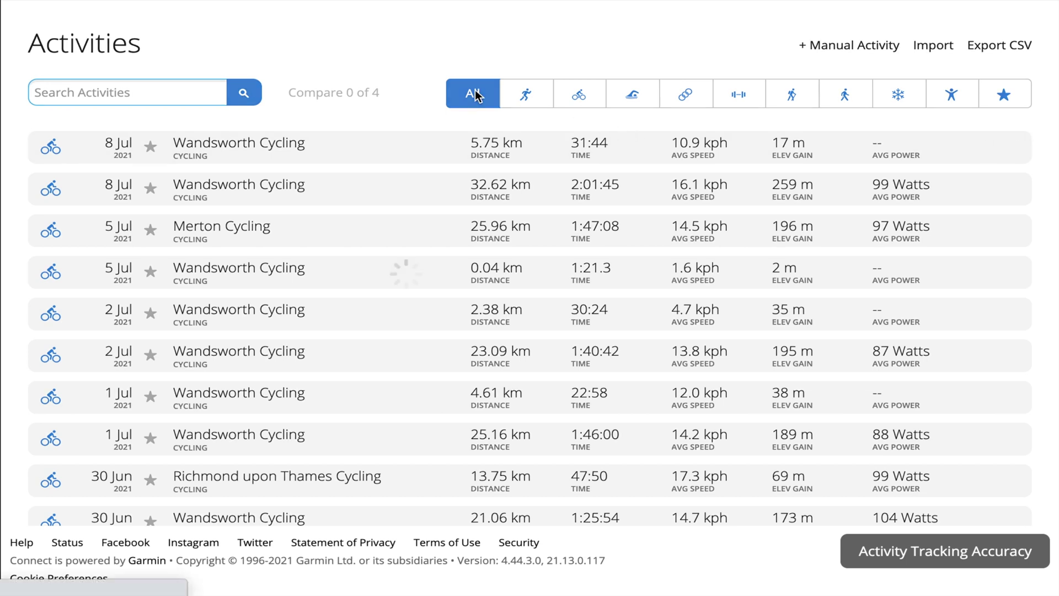
pyautogui.click(163, 84)
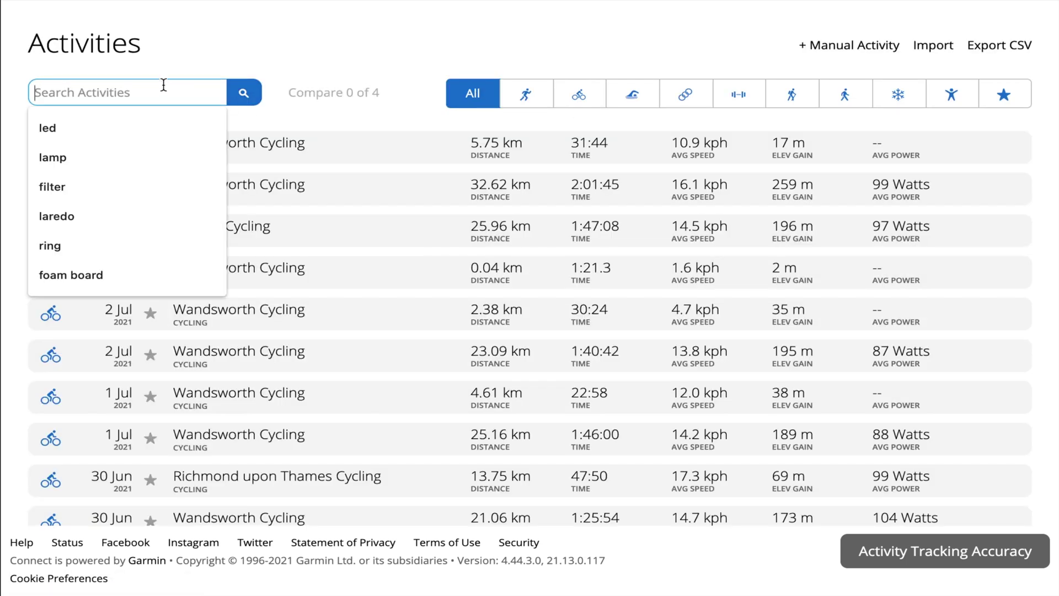
pyautogui.click(243, 96)
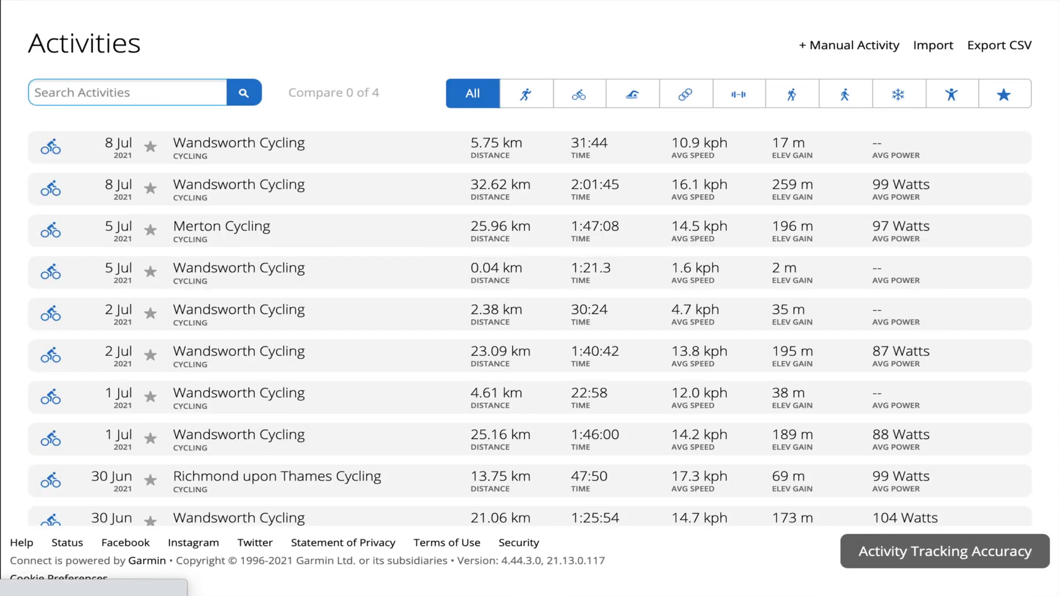
pyautogui.click(245, 95)
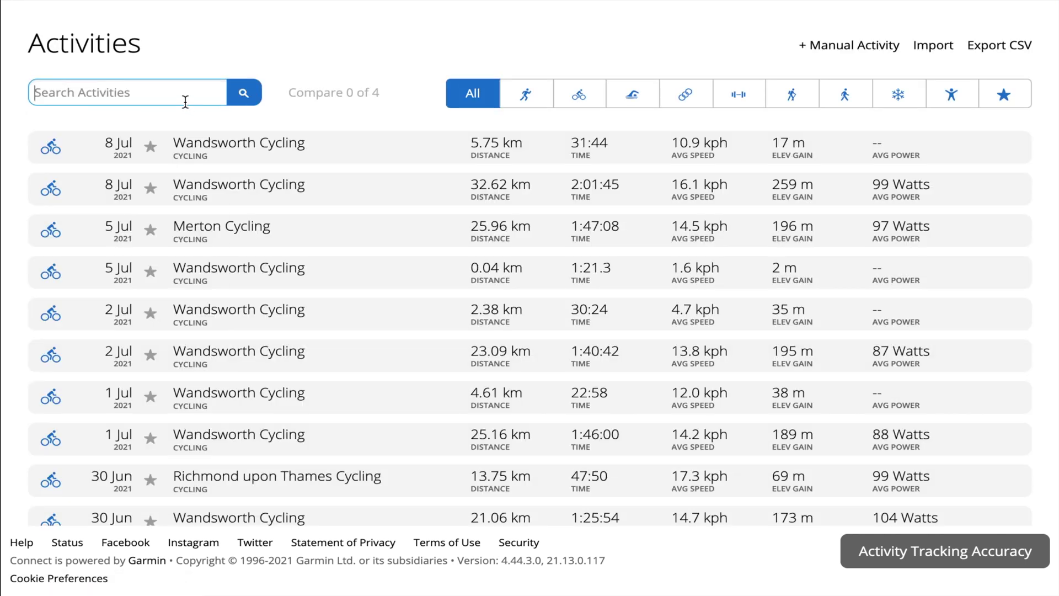
# Step: Search the Garmin Connect activities for '2012'
pyautogui.click(186, 102)
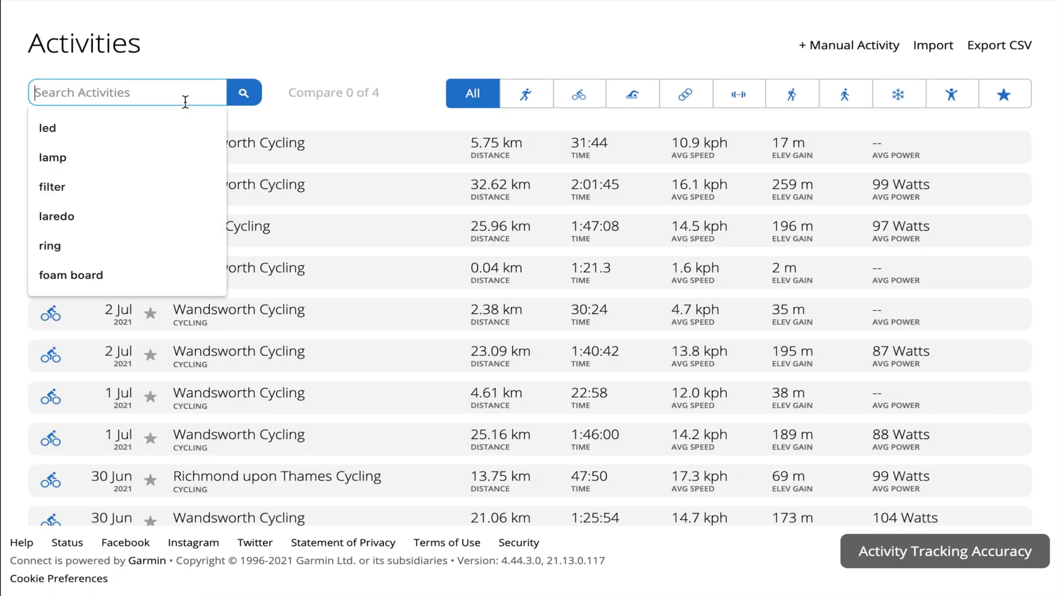
pyautogui.write('21')
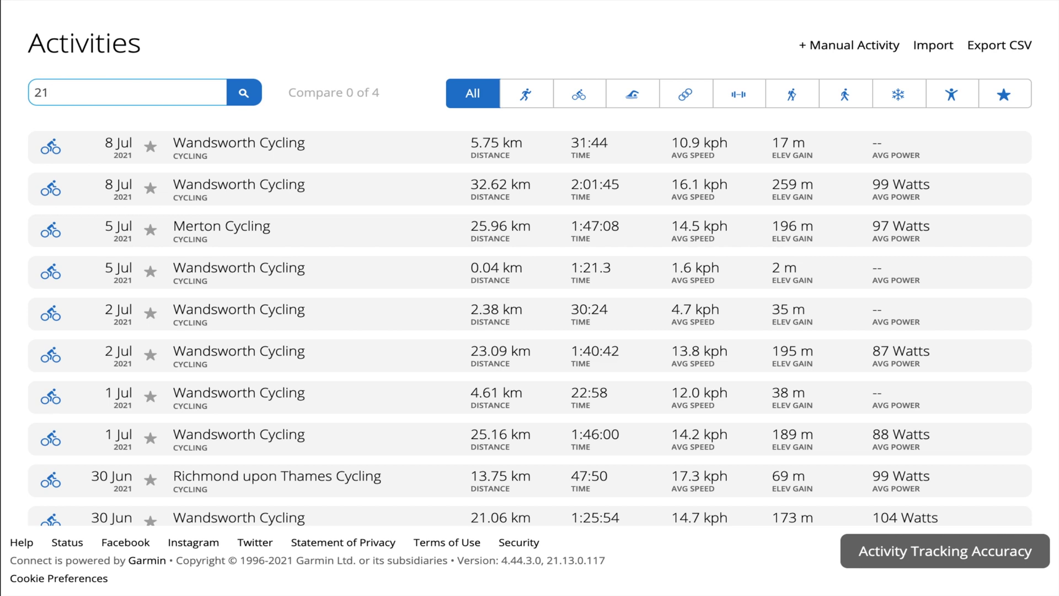
pyautogui.press('BackSpace')
pyautogui.write('012')
pyautogui.press('Return')
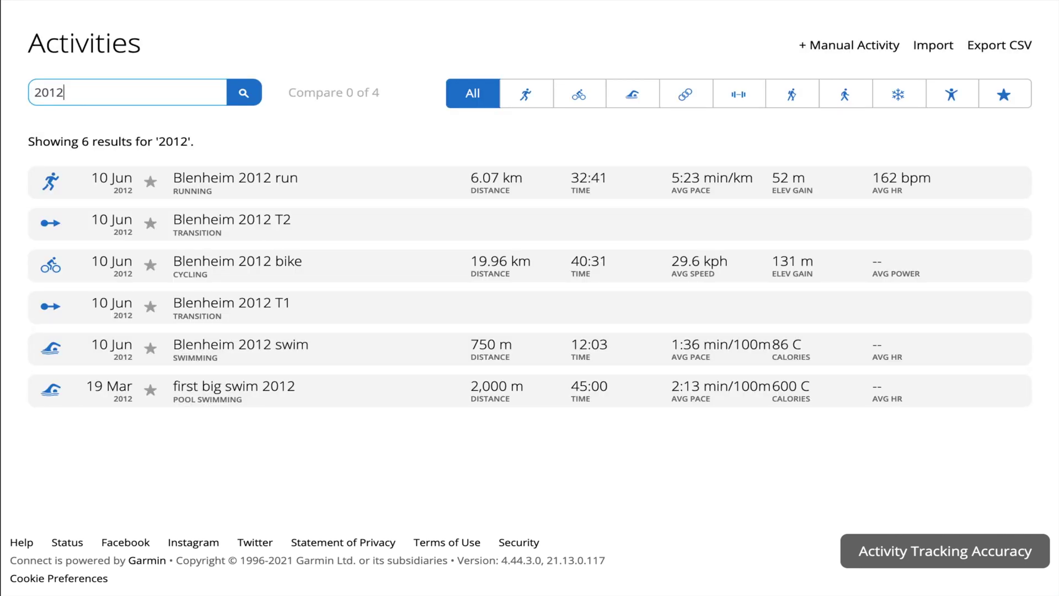
pyautogui.click(251, 95)
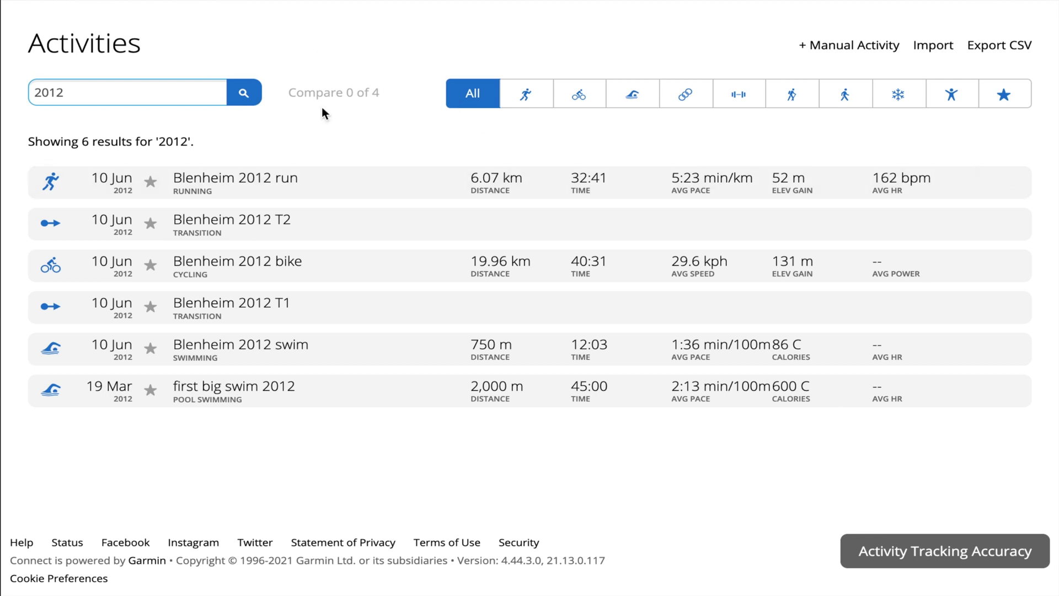
# Step: Filter to Running activities and open the Advanced filter options
pyautogui.click(522, 103)
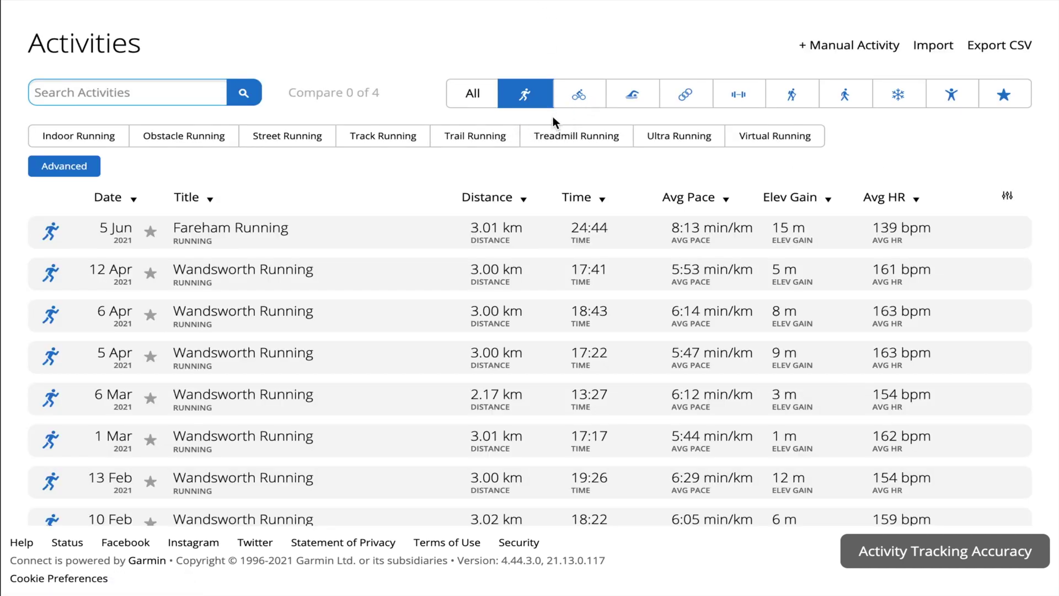
pyautogui.click(481, 100)
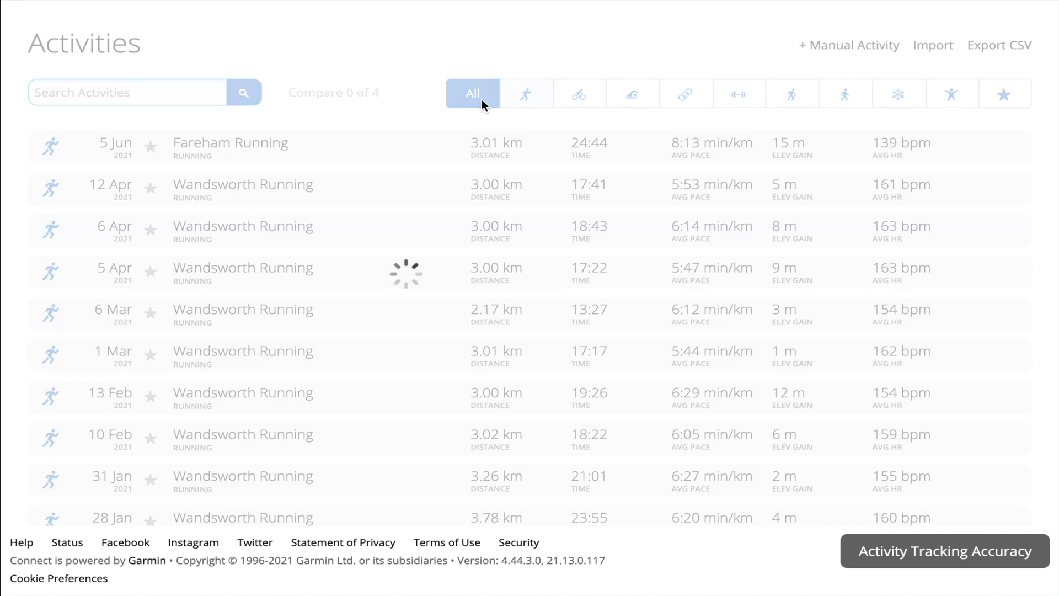
pyautogui.click(535, 99)
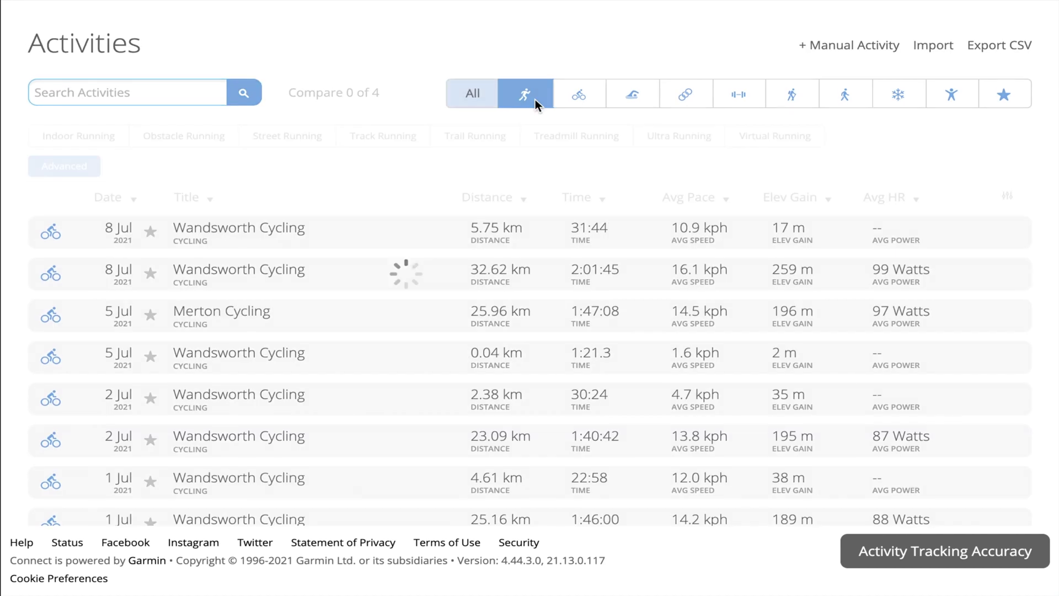
pyautogui.click(86, 174)
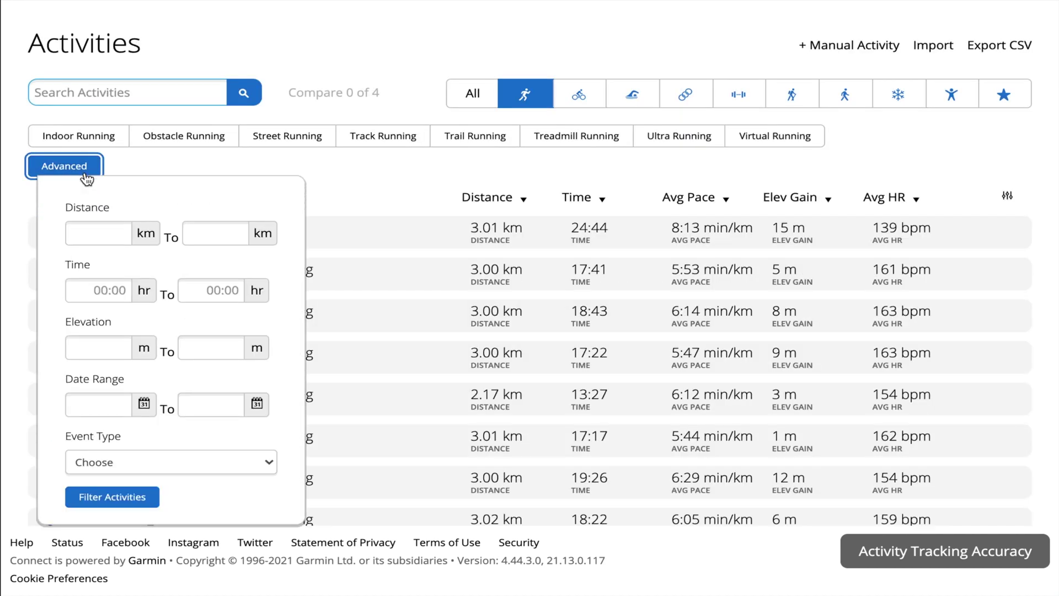
pyautogui.click(161, 463)
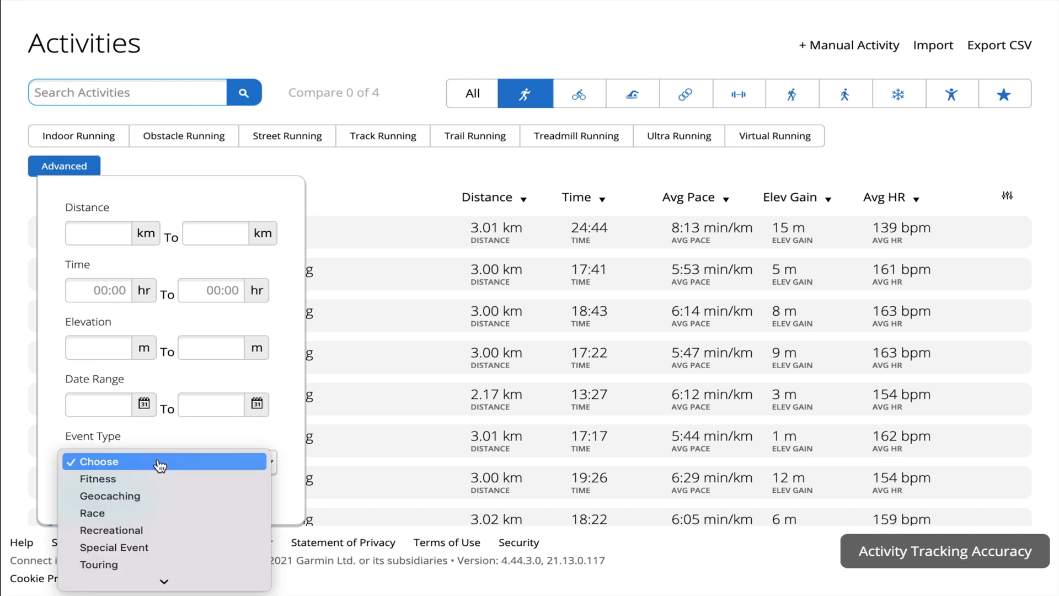
pyautogui.click(160, 464)
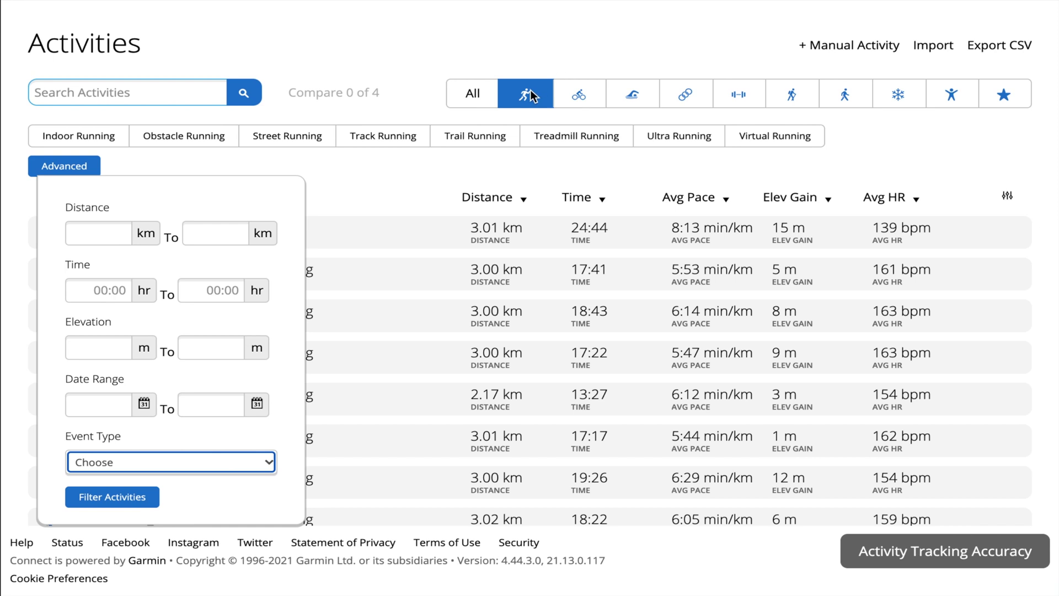
# Step: Set the Date Range start date to 01/01/2012
pyautogui.click(146, 408)
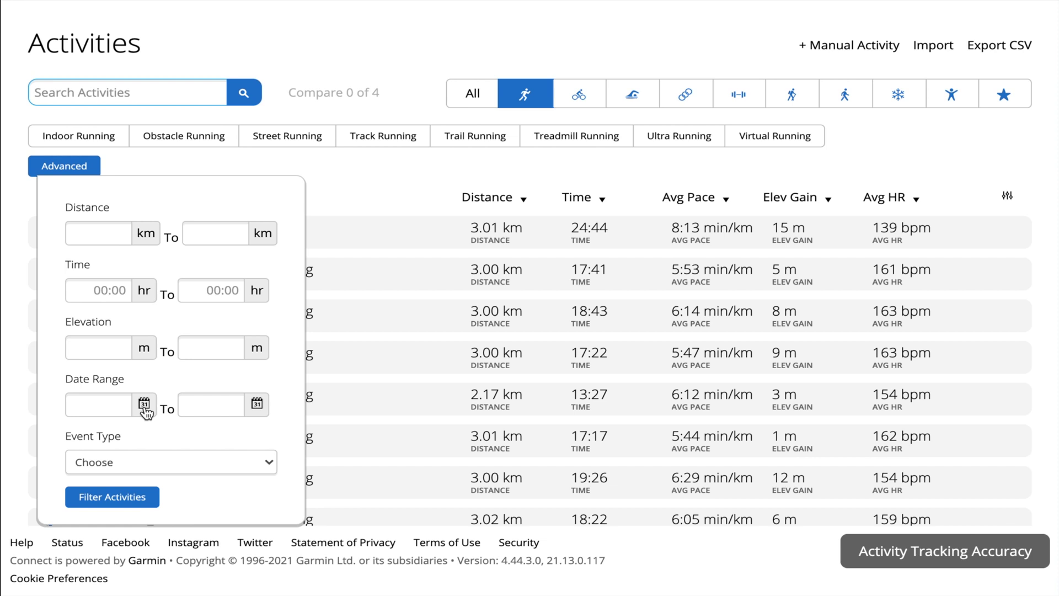
pyautogui.click(95, 409)
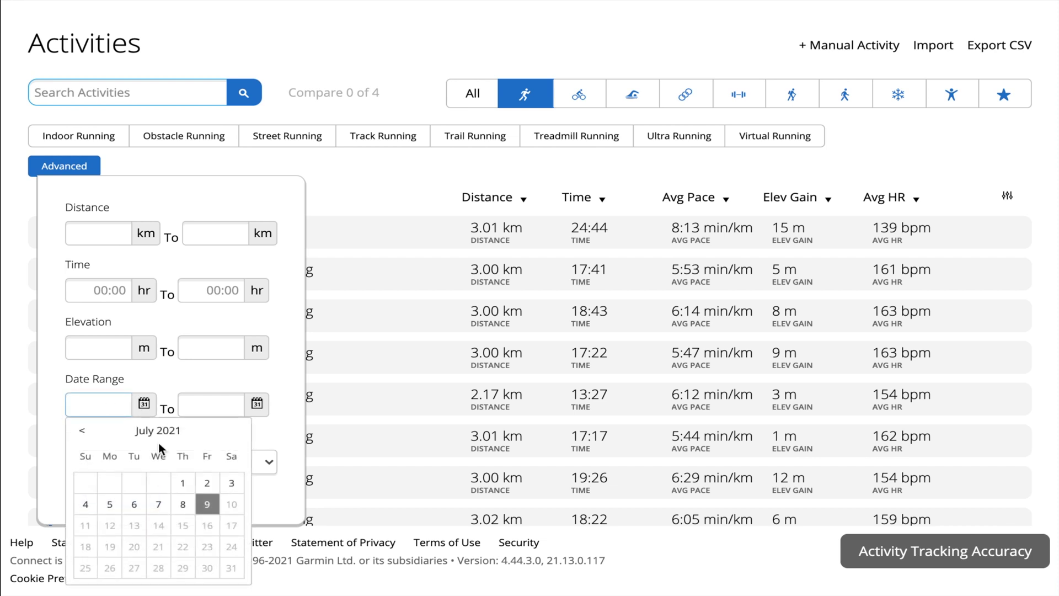
pyautogui.click(82, 430)
pyautogui.click(83, 429)
pyautogui.click(82, 430)
pyautogui.click(83, 430)
pyautogui.click(83, 429)
pyautogui.click(82, 430)
pyautogui.click(82, 430)
pyautogui.click(82, 430)
pyautogui.click(82, 430)
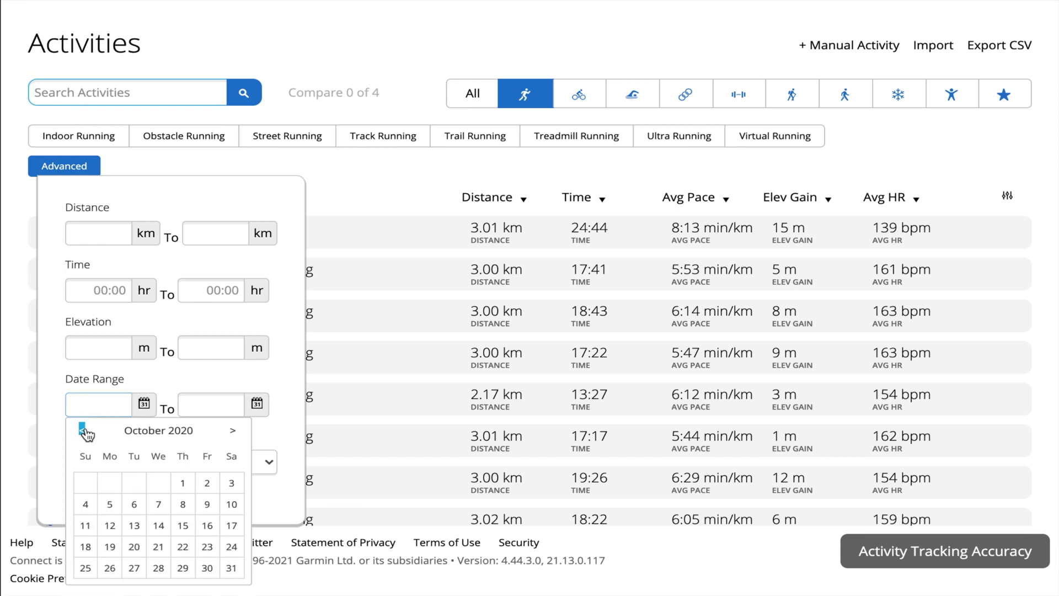
pyautogui.click(82, 430)
pyautogui.click(82, 430)
pyautogui.click(82, 430)
pyautogui.click(82, 430)
pyautogui.click(82, 430)
pyautogui.click(203, 486)
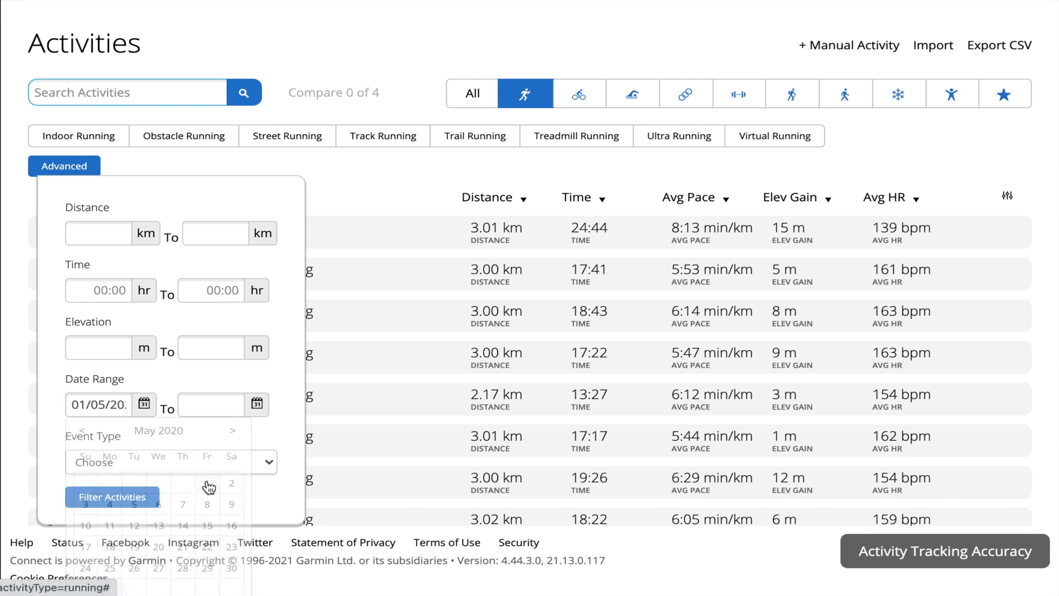
pyautogui.click(87, 404)
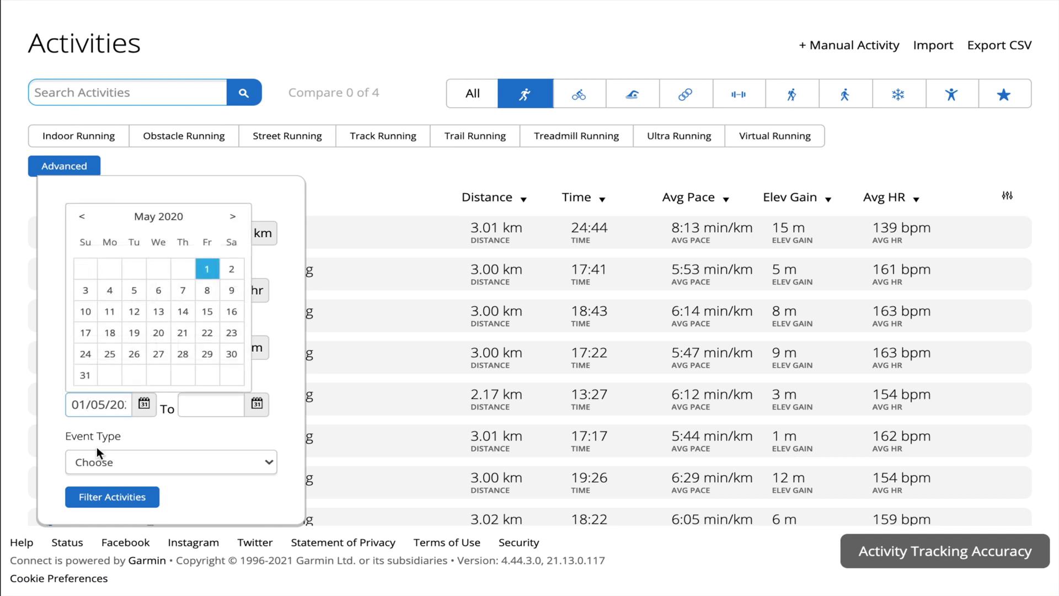
pyautogui.press('BackSpace')
pyautogui.write('1')
pyautogui.press('Right')
pyautogui.press('Right')
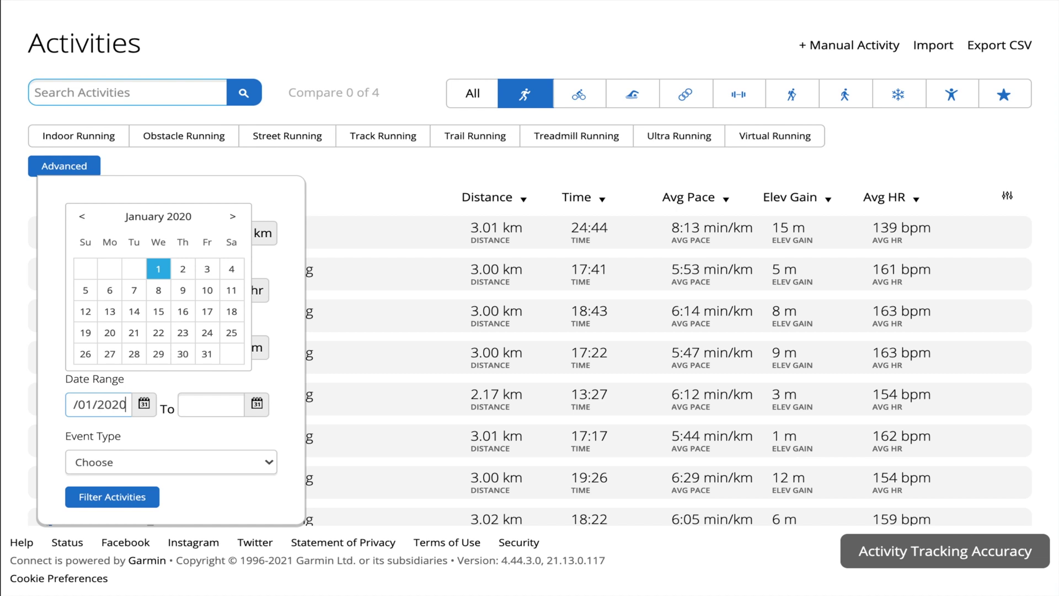
pyautogui.press('BackSpace')
pyautogui.press('BackSpace')
pyautogui.write('12')
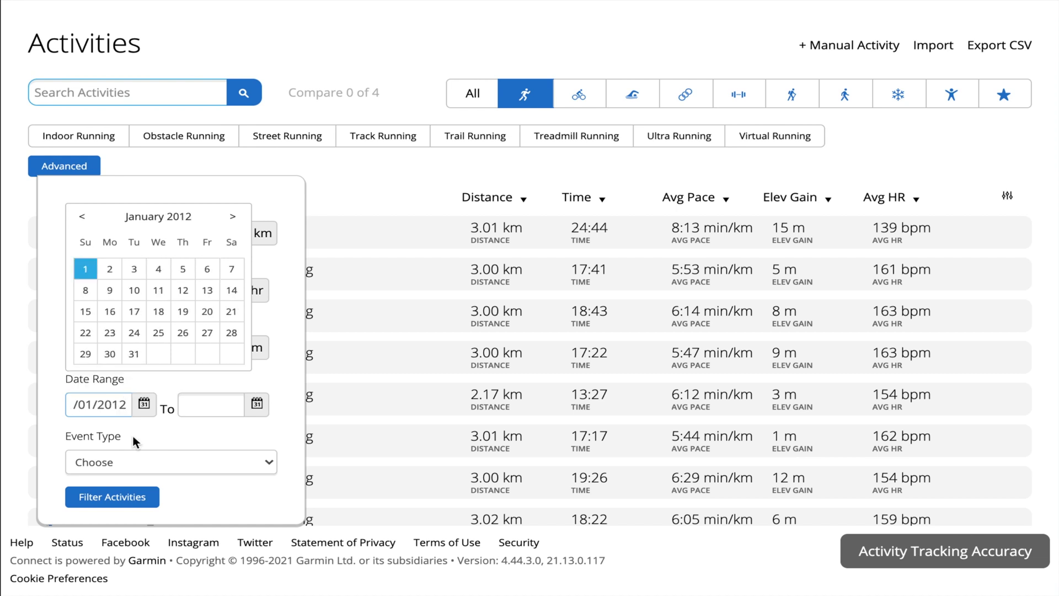
pyautogui.click(86, 270)
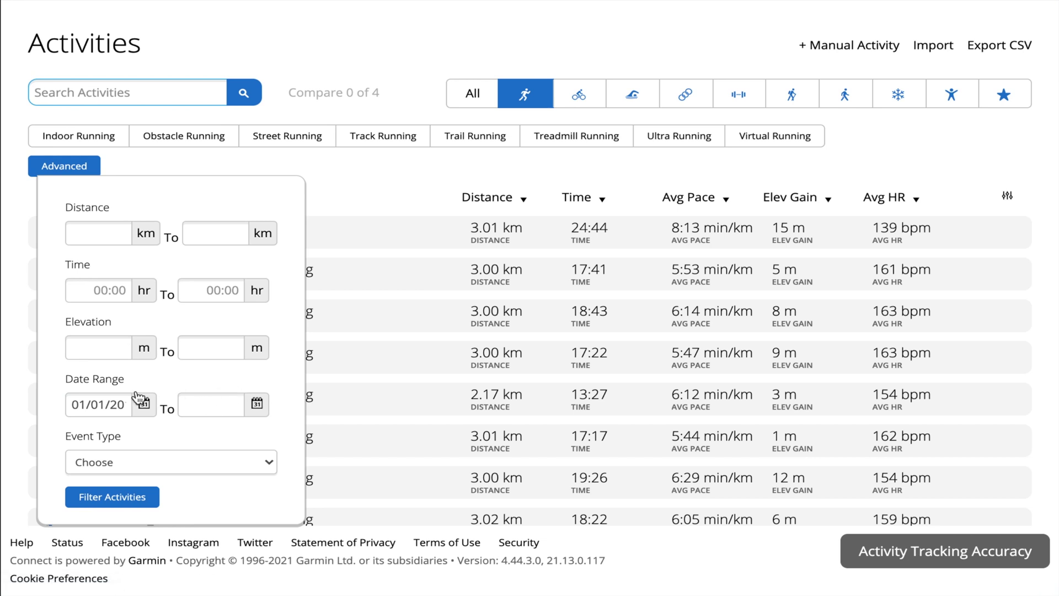
pyautogui.doubleClick(73, 404)
pyautogui.moveTo(120, 400); pyautogui.dragTo(179, 401)
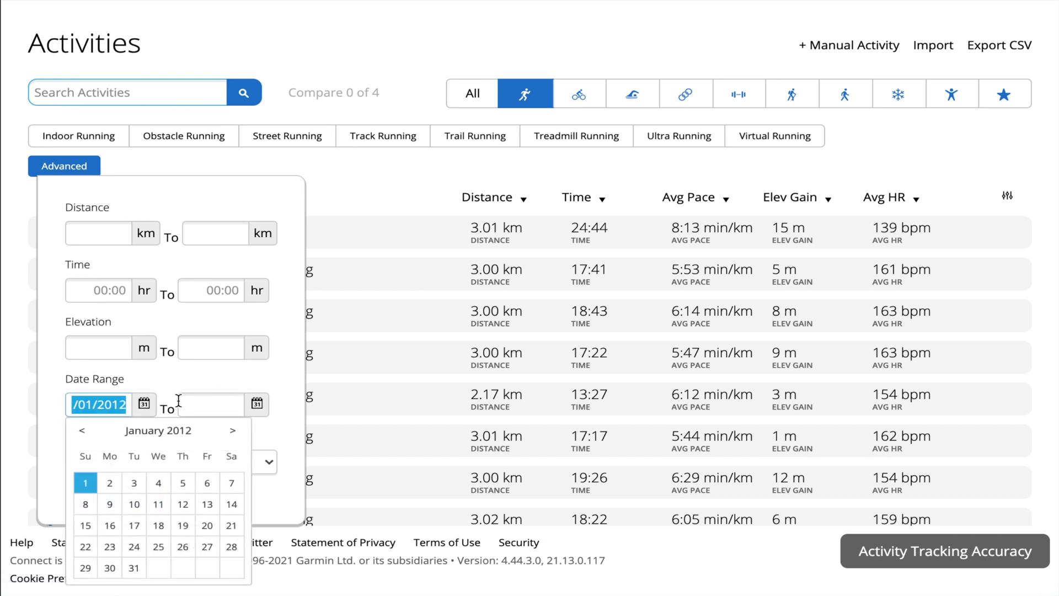
# Step: Set the end date to 06/06/2014 and apply the date range filter
pyautogui.click(191, 405)
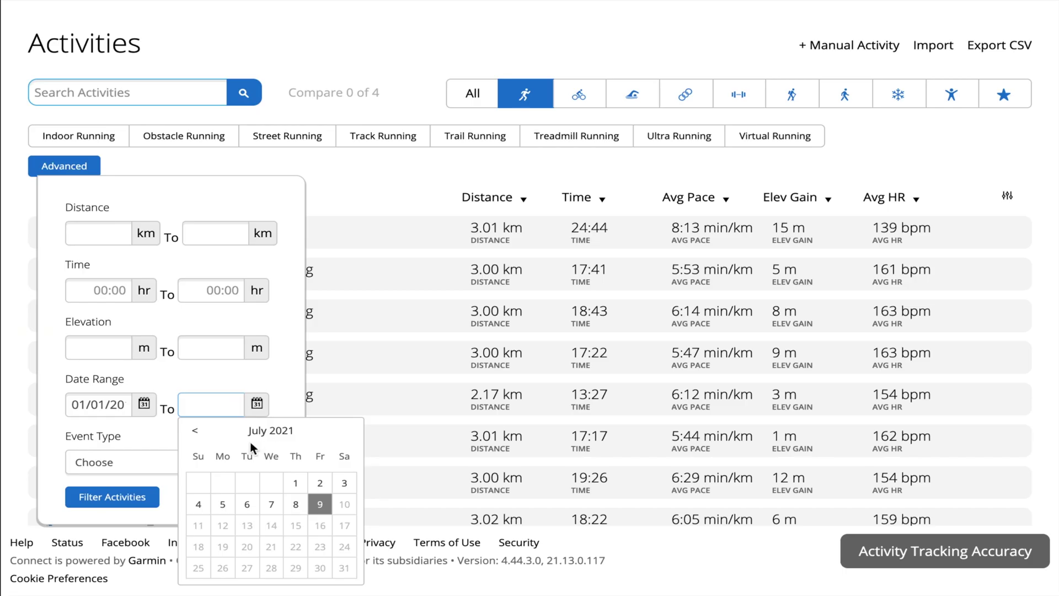
pyautogui.write('06')
pyautogui.write('/06/2014')
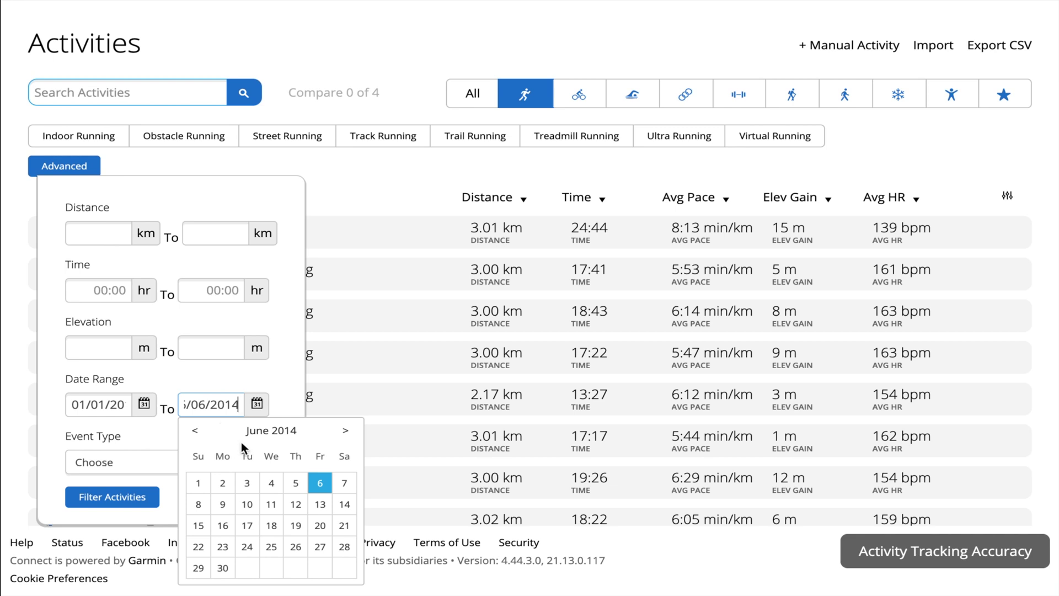
pyautogui.click(320, 483)
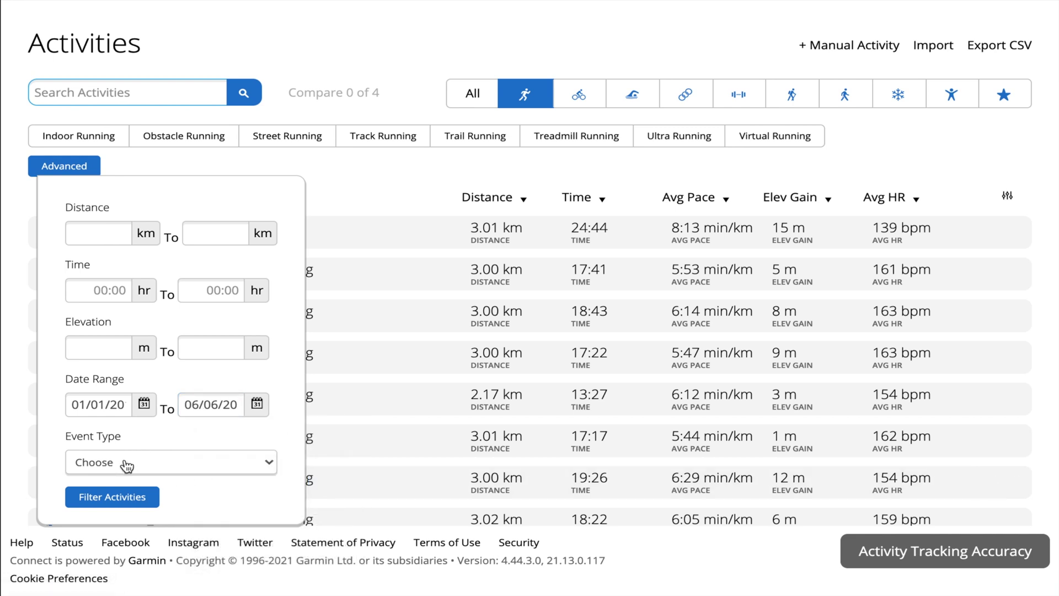
pyautogui.click(117, 499)
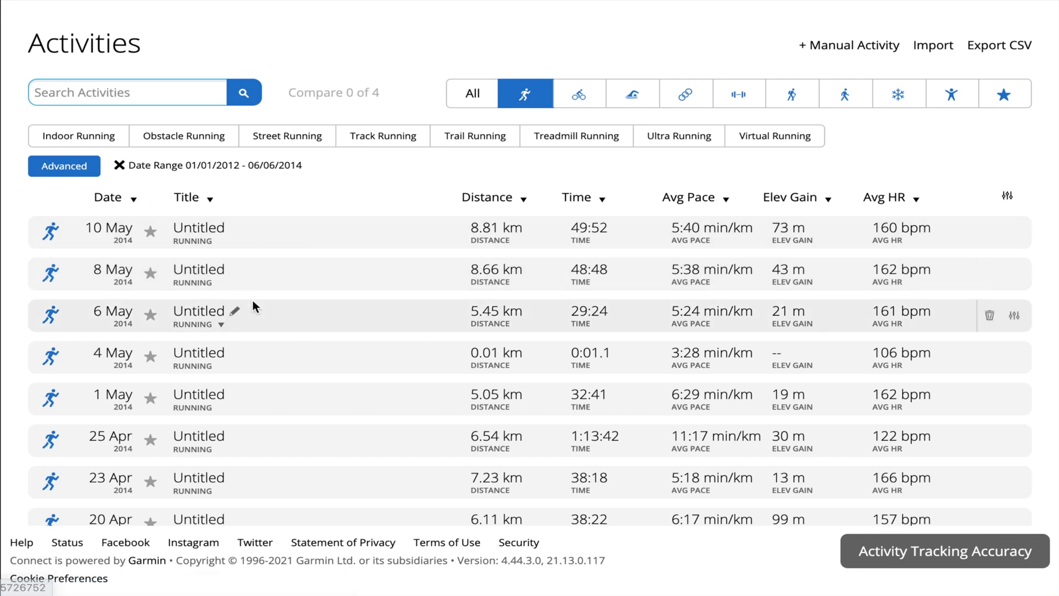
# Step: Sort the filtered runs by date ascending so the Untitled 1 Jan 2012 run is first
pyautogui.scroll(-3, 252, 302)
pyautogui.scroll(3, 252, 305)
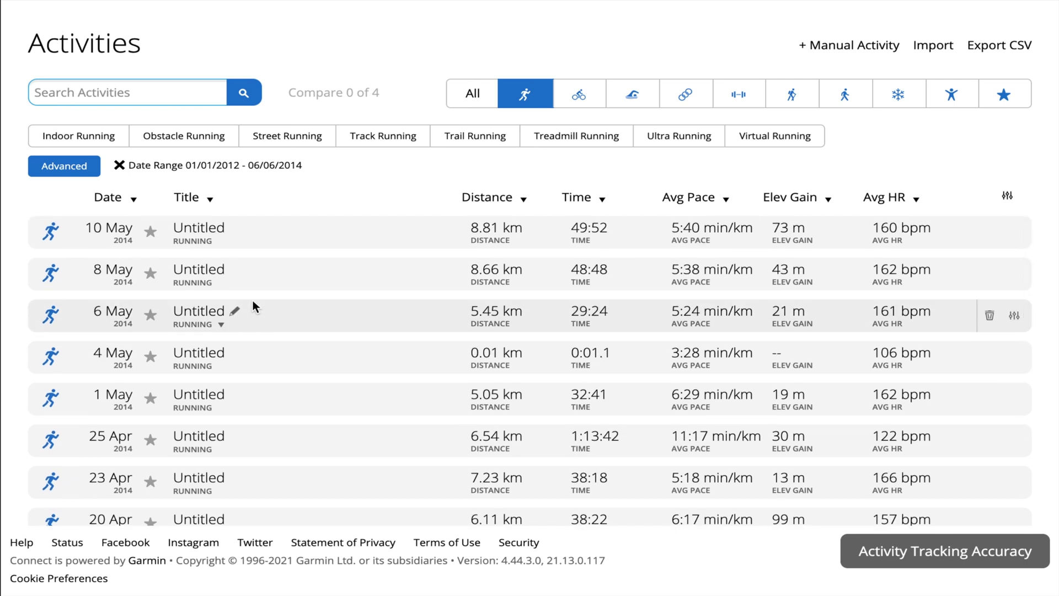
pyautogui.click(134, 202)
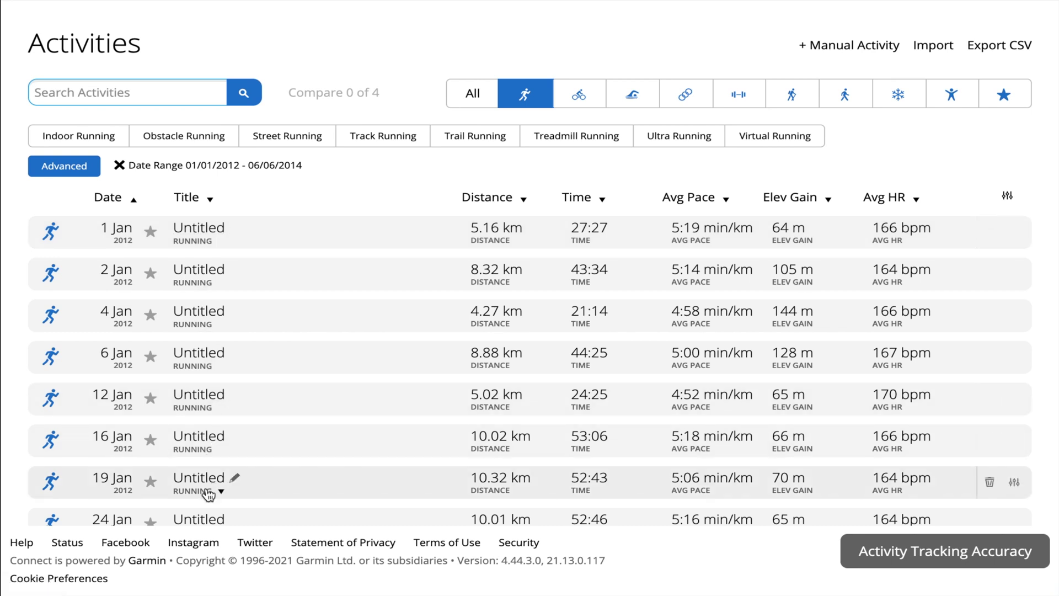
pyautogui.scroll(-6, 319, 283)
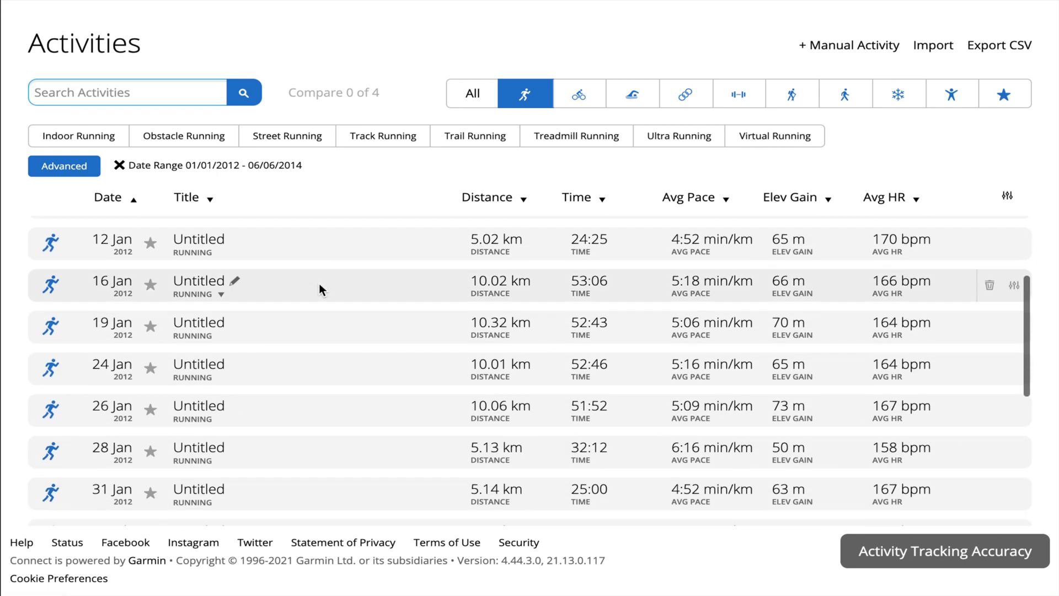
pyautogui.scroll(-4, 318, 283)
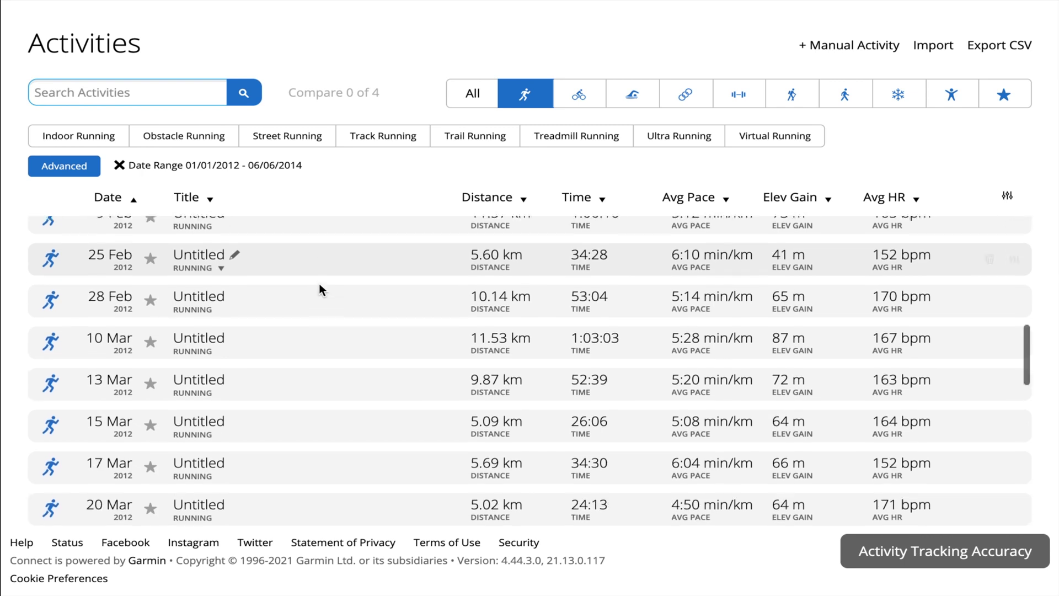
pyautogui.scroll(-5, 320, 284)
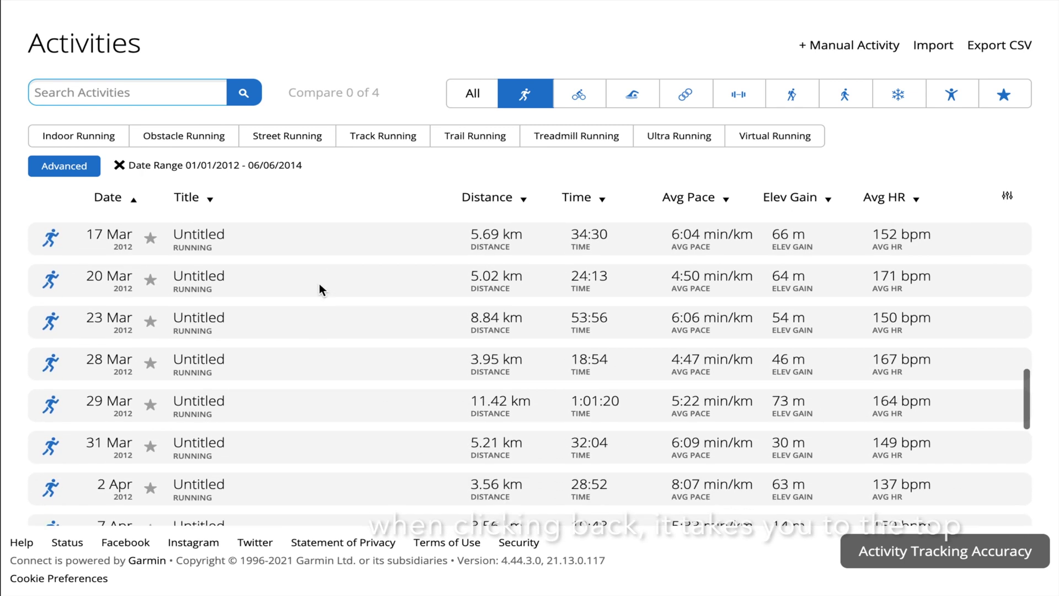
pyautogui.scroll(-10, 324, 306)
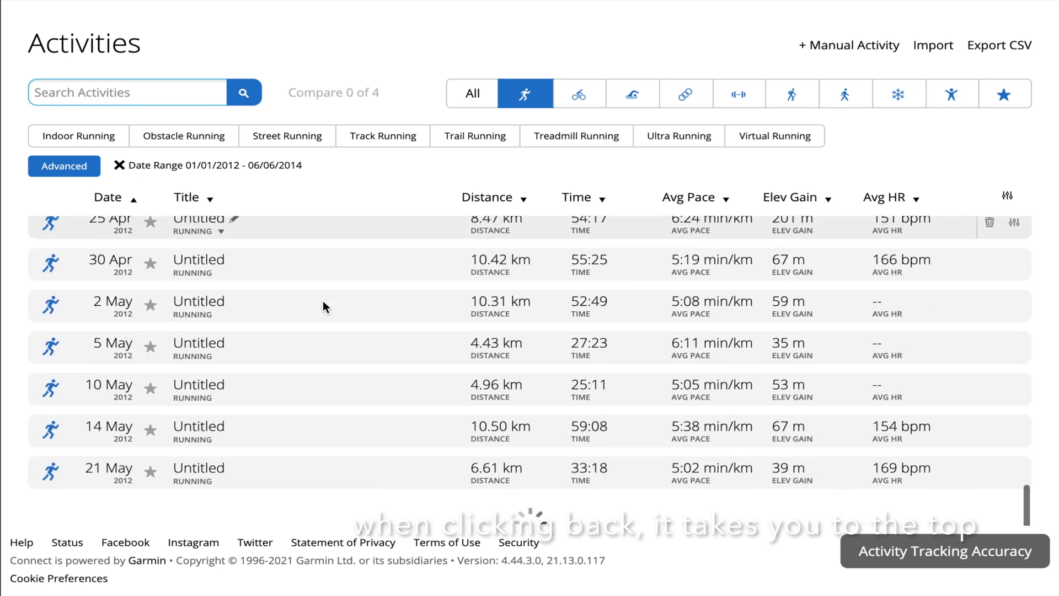
pyautogui.scroll(20, 324, 306)
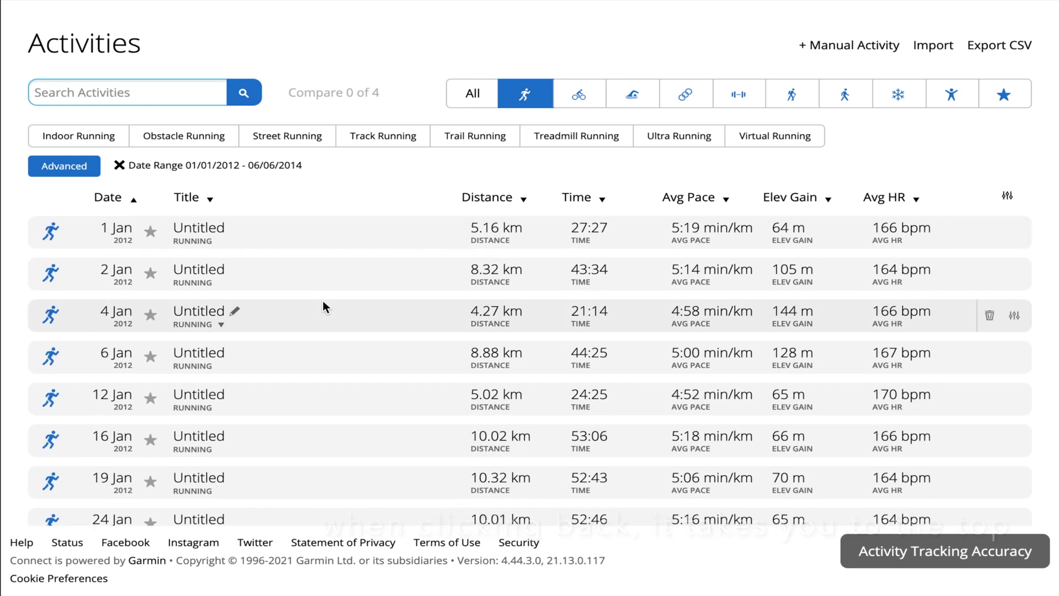
# Step: Open the 1, 2, 4 and 6 Jan runs each in a new browser tab
pyautogui.rightClick(197, 226)
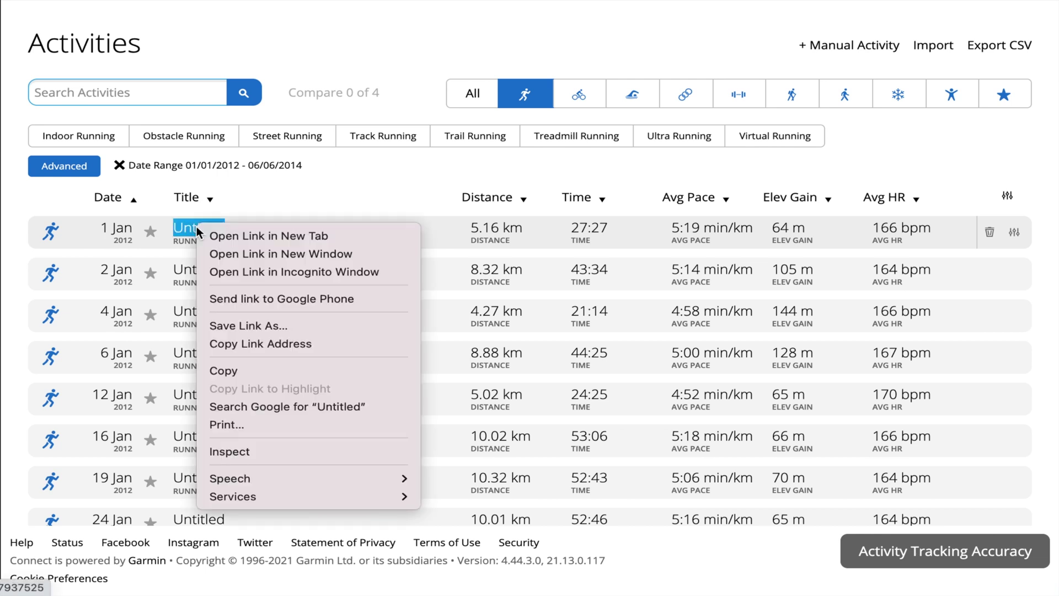
pyautogui.click(242, 236)
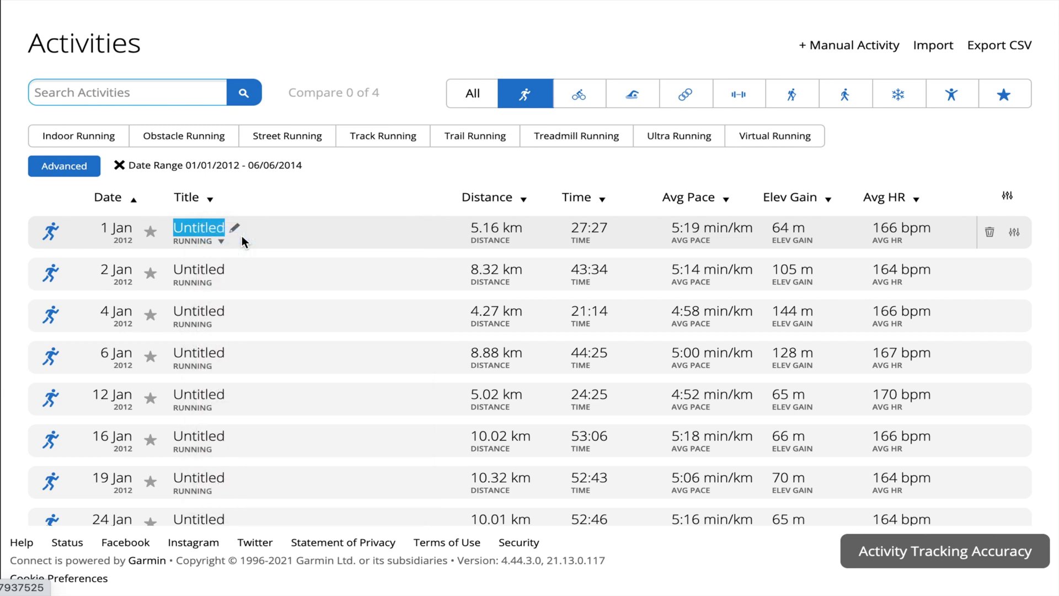
pyautogui.rightClick(199, 269)
pyautogui.click(257, 280)
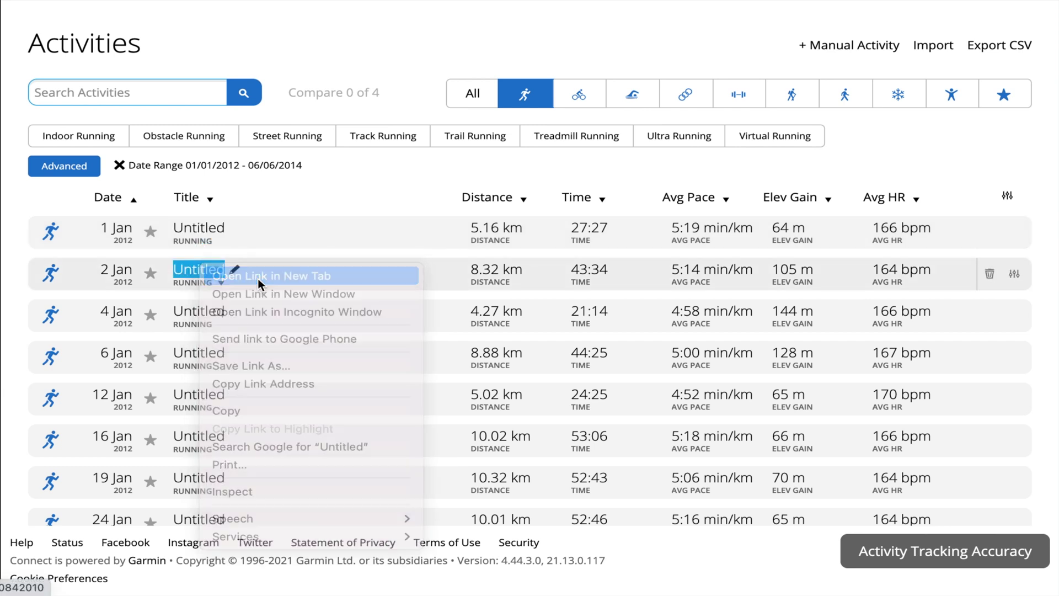
pyautogui.rightClick(192, 310)
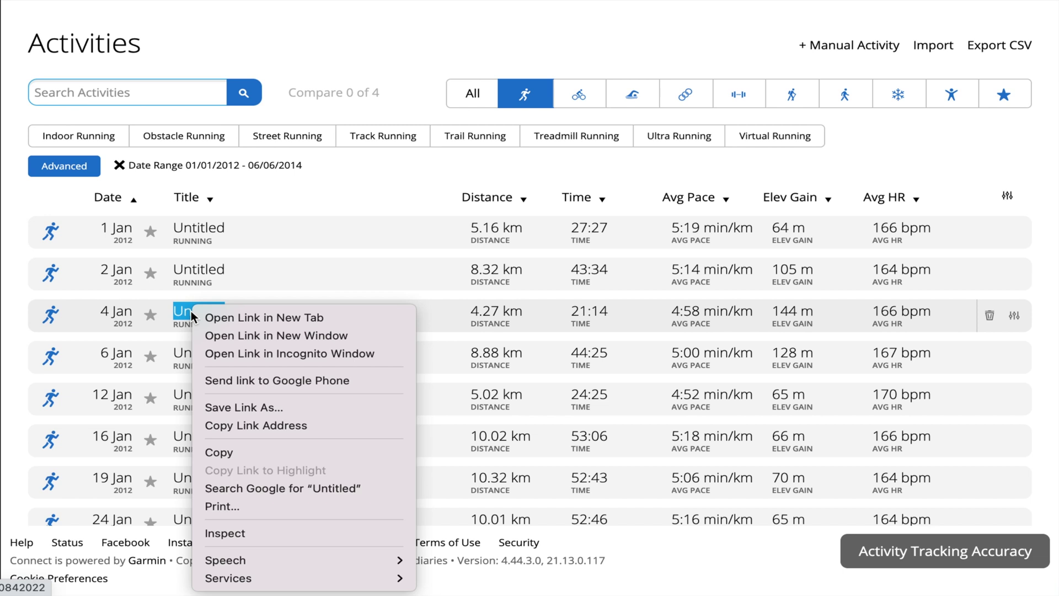
pyautogui.click(279, 322)
pyautogui.rightClick(187, 353)
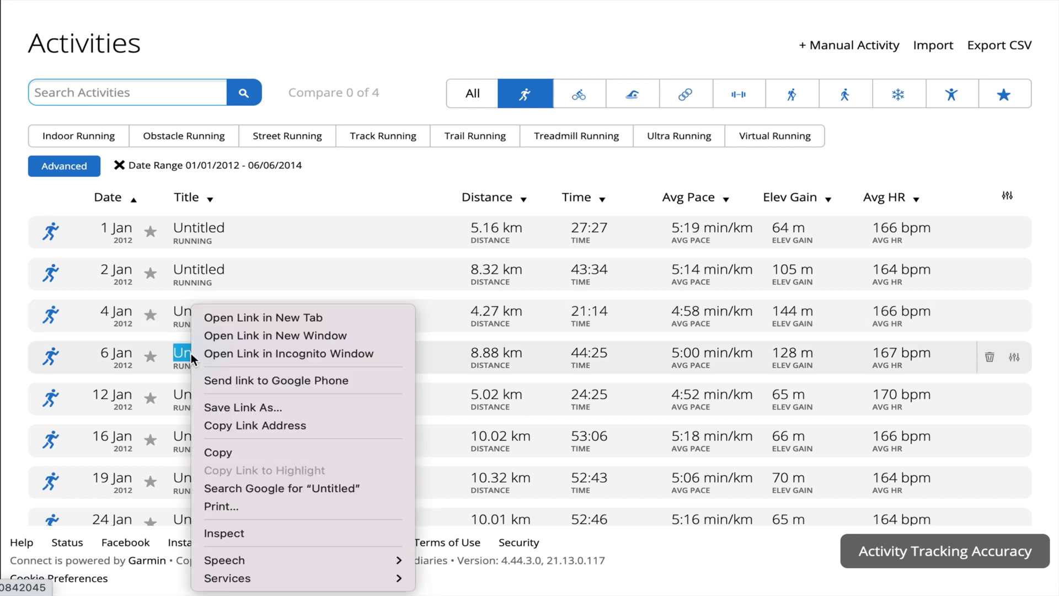
pyautogui.click(280, 317)
# Step: Open the 12, 16, 19 and 24 Jan runs in new tabs
pyautogui.scroll(-2, 189, 407)
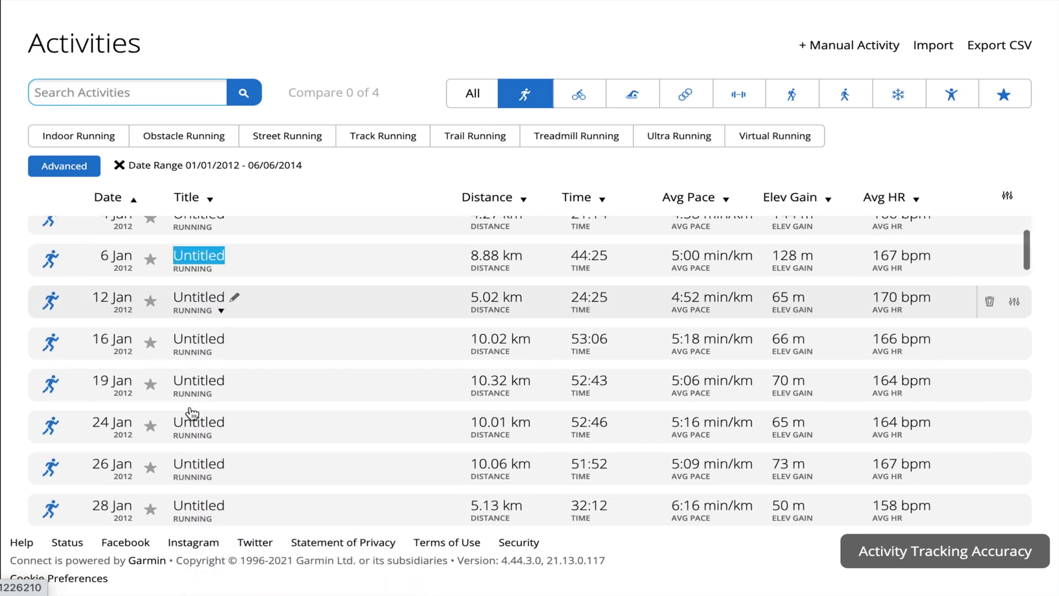
pyautogui.rightClick(200, 300)
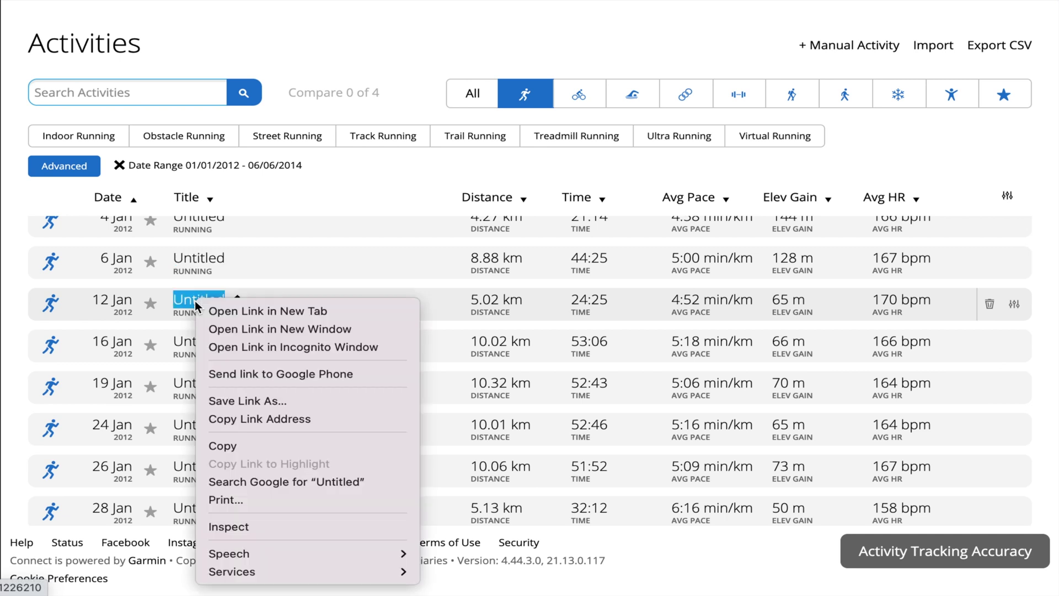
pyautogui.click(261, 307)
pyautogui.rightClick(183, 341)
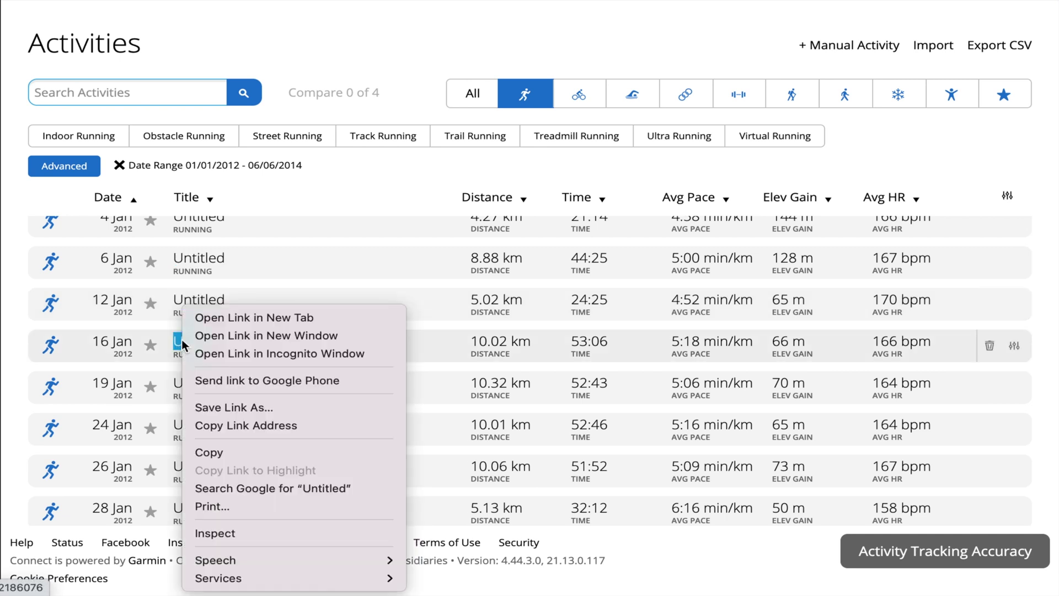
pyautogui.click(247, 315)
pyautogui.rightClick(197, 382)
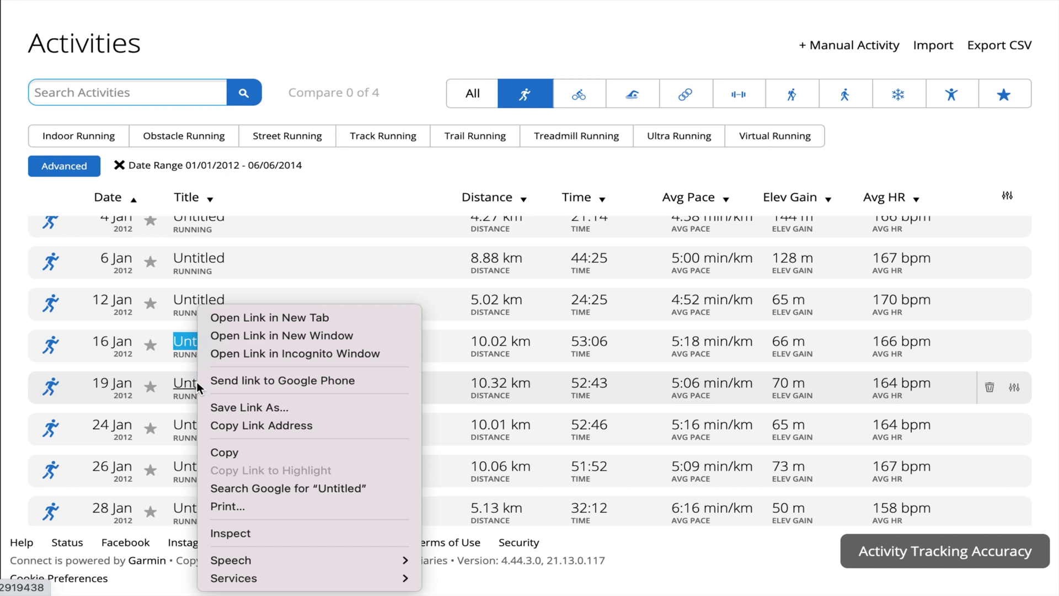
pyautogui.click(266, 316)
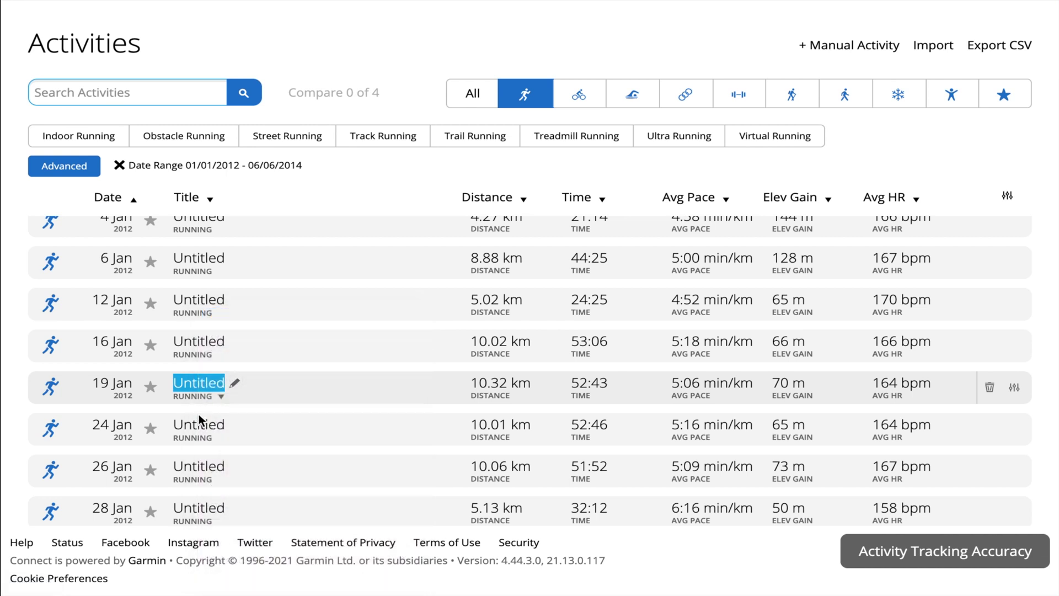
pyautogui.rightClick(194, 424)
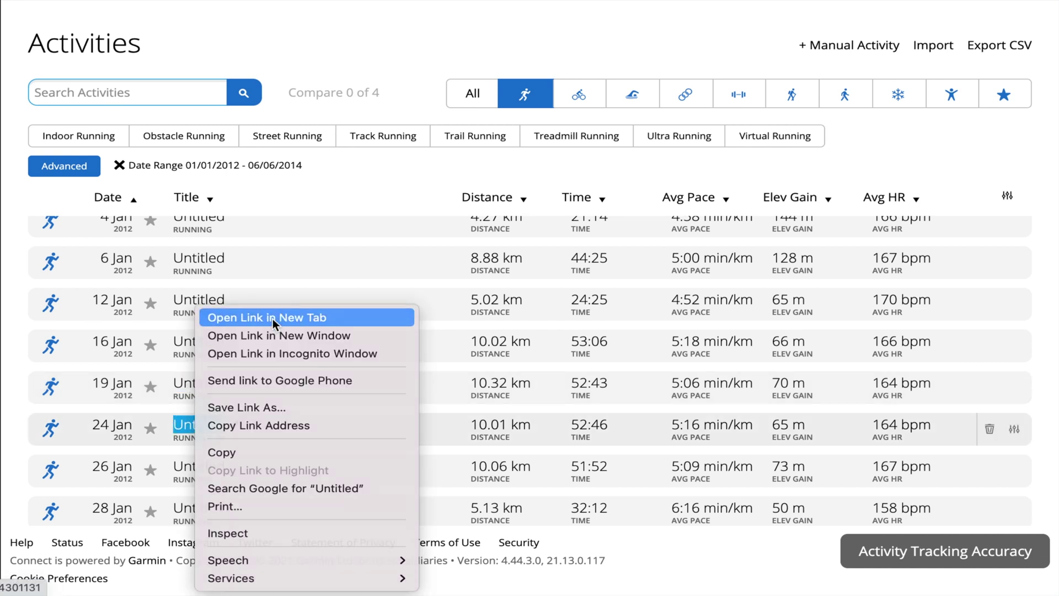
pyautogui.click(273, 319)
# Step: Open the 26 and 28 Jan runs in new tabs
pyautogui.scroll(-2, 215, 465)
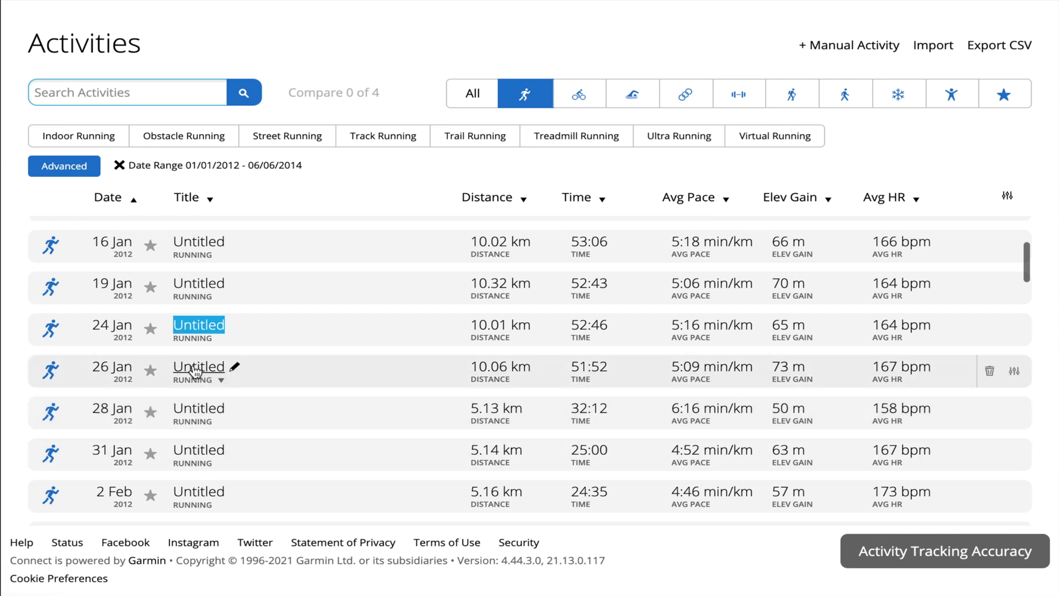
pyautogui.rightClick(194, 369)
pyautogui.click(251, 316)
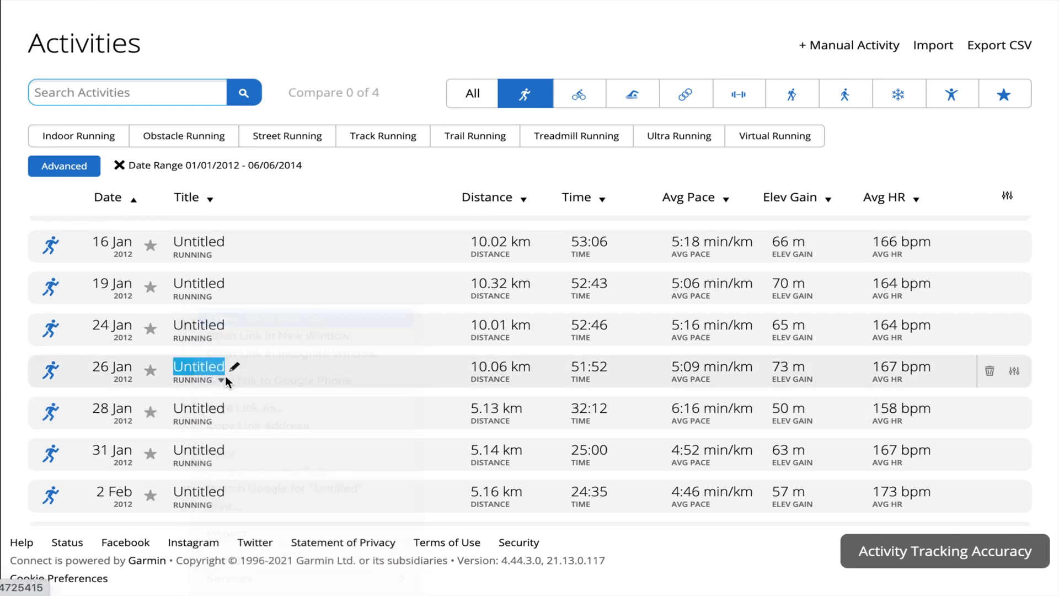
pyautogui.rightClick(201, 411)
pyautogui.click(279, 317)
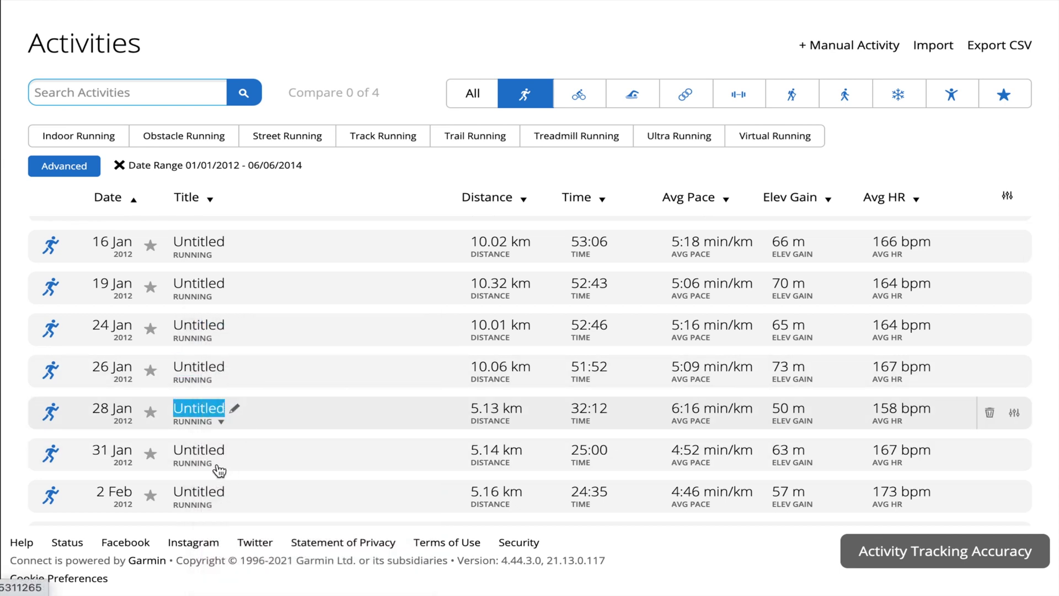
pyautogui.rightClick(198, 453)
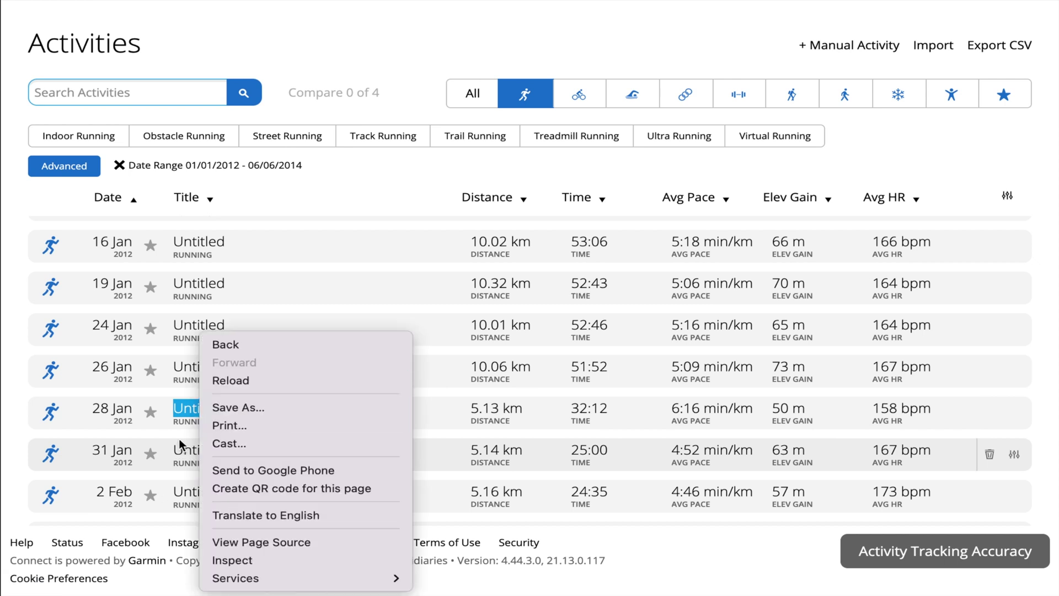
pyautogui.rightClick(182, 409)
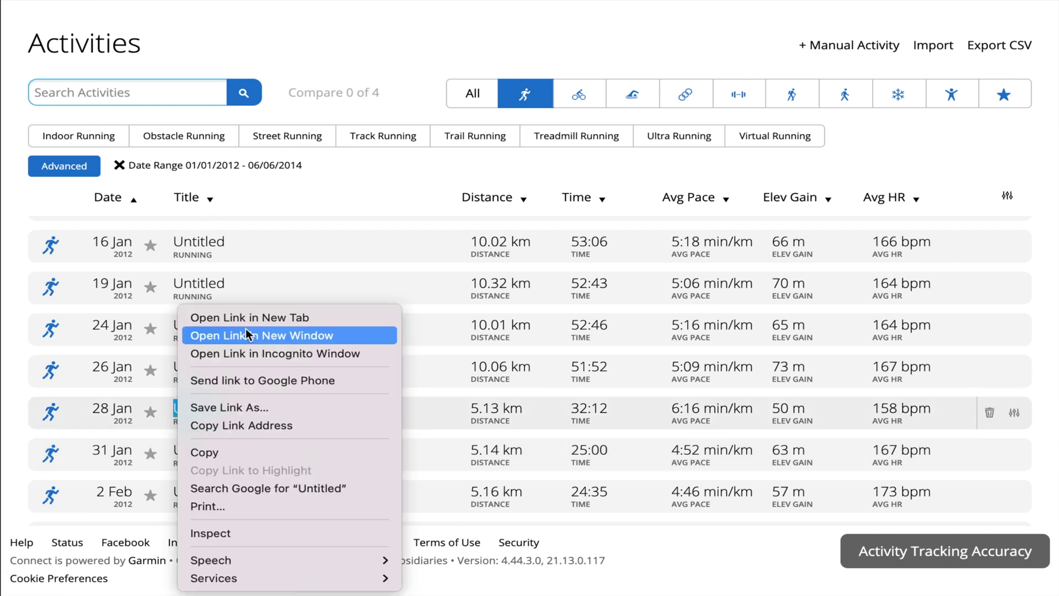
pyautogui.click(248, 322)
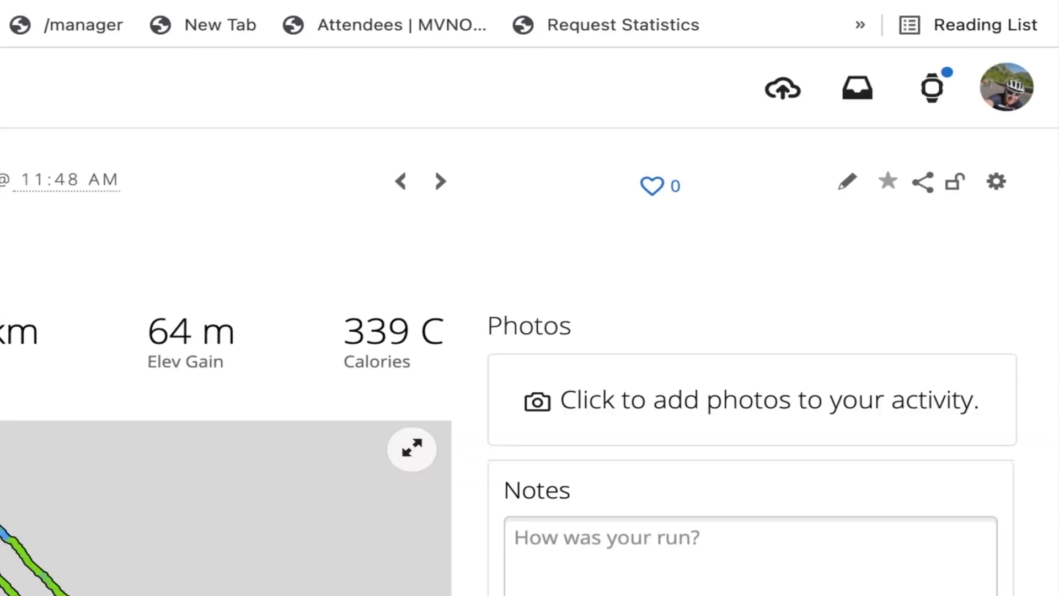
# Step: Use Export Original on three opened run tabs, downloading each as a zip
pyautogui.click(998, 188)
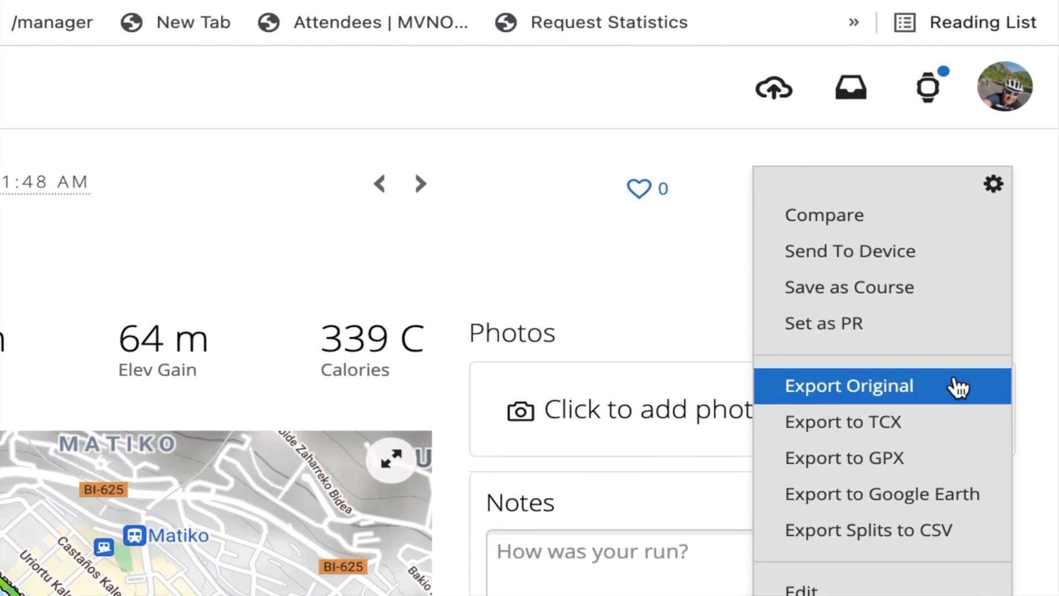
pyautogui.click(960, 382)
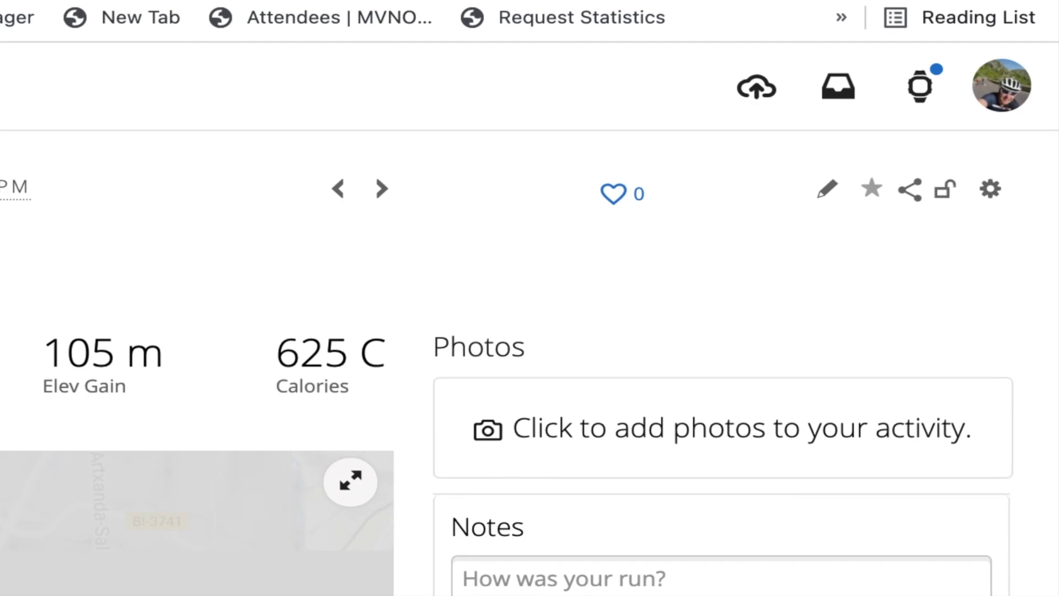
pyautogui.click(989, 190)
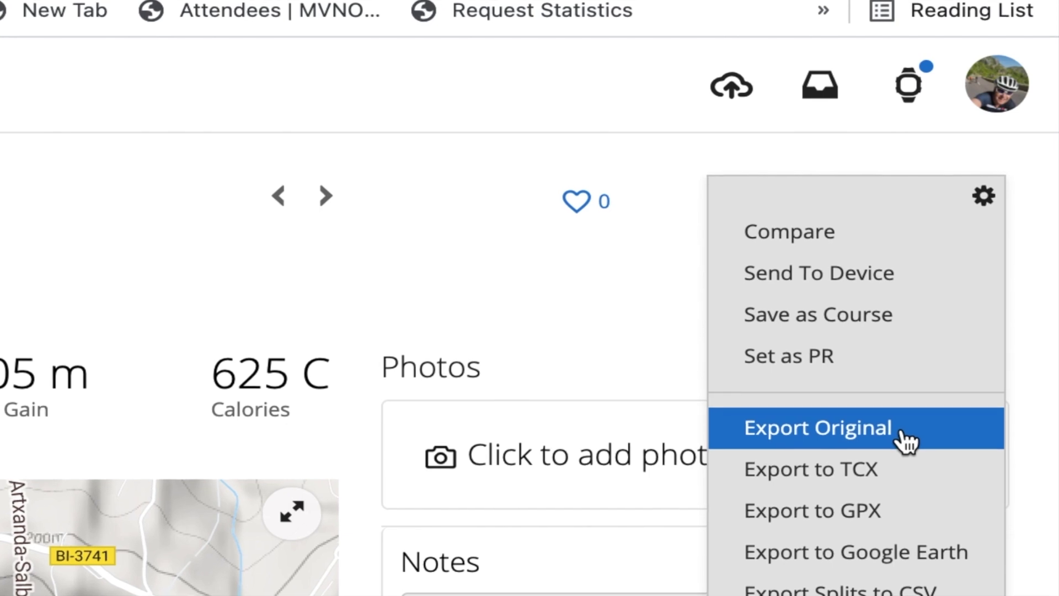
pyautogui.click(904, 433)
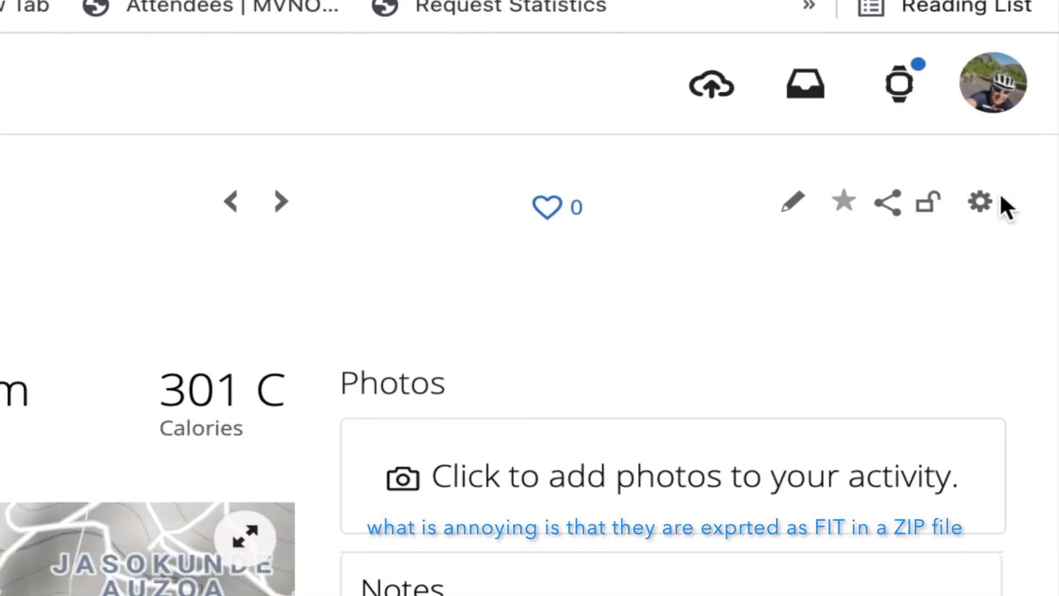
pyautogui.click(981, 199)
pyautogui.click(880, 462)
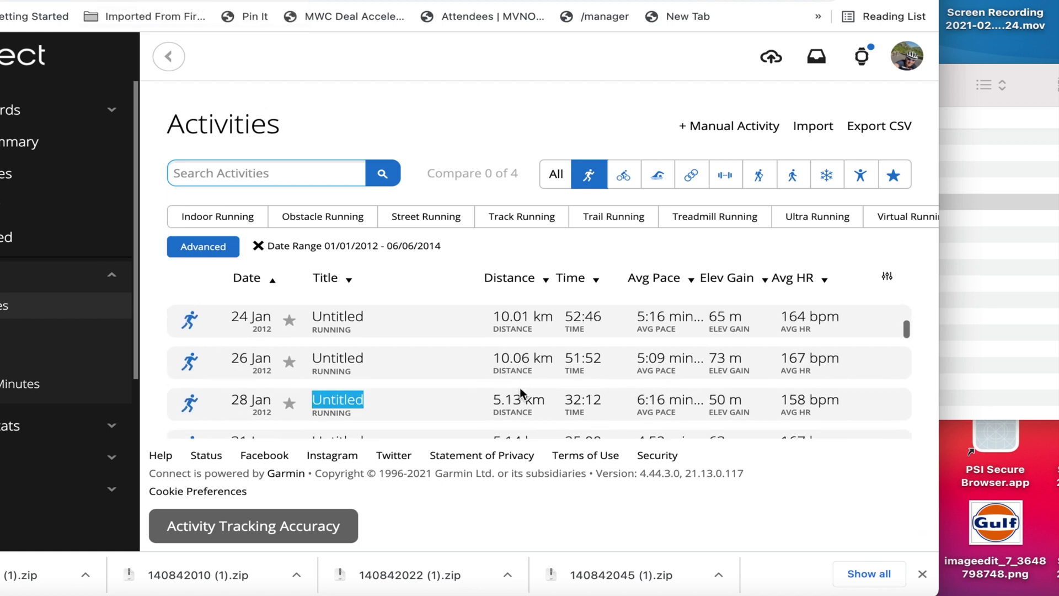
# Step: Scroll the oldest-first running list to show the Untitled runs from 28 Jan to 25 Feb 2012
pyautogui.moveTo(520, 388)
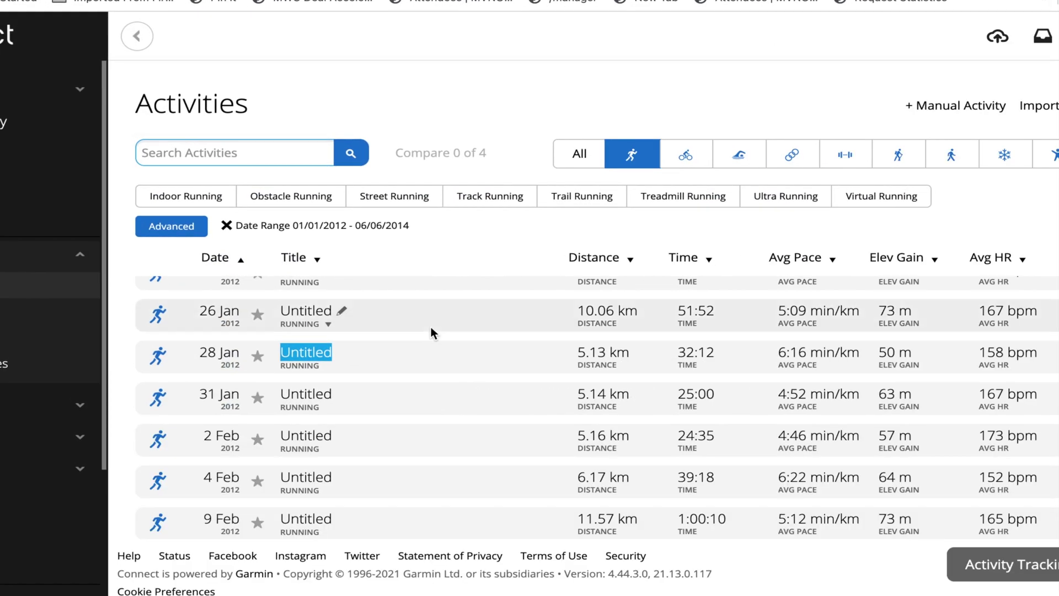
pyautogui.scroll(-1, 379, 415)
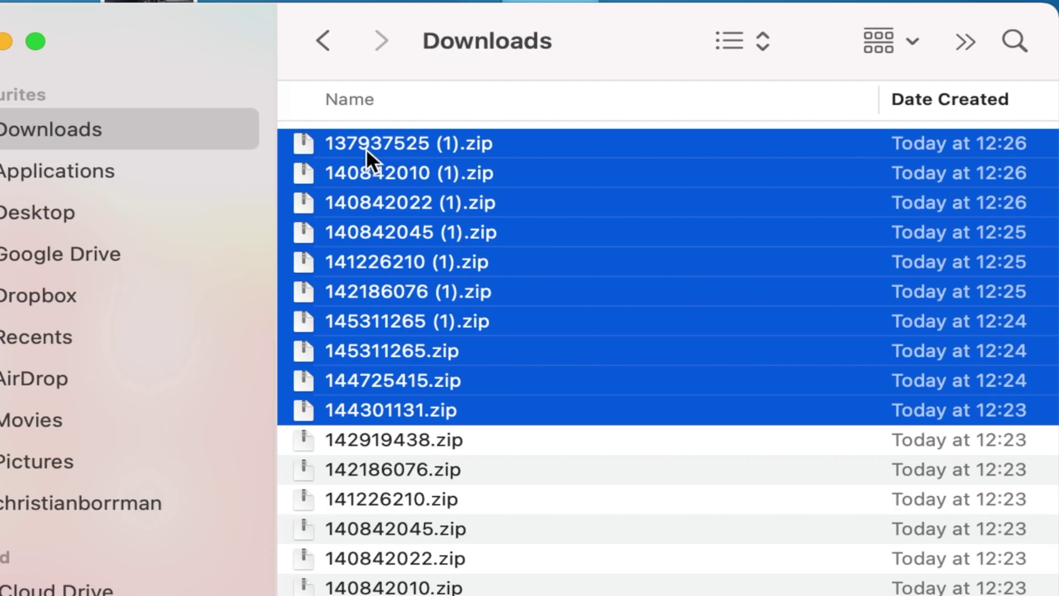
# Step: Select the downloaded zip and FIT files in Downloads and move them to the Bin
pyautogui.hotkey('shift', 'Down')
pyautogui.hotkey('shift', 'Down')
pyautogui.hotkey('shift', 'Down')
pyautogui.hotkey('shift', 'Down')
pyautogui.hotkey('shift', 'Down')
pyautogui.hotkey('shift', 'Down')
pyautogui.hotkey('shift', 'Down')
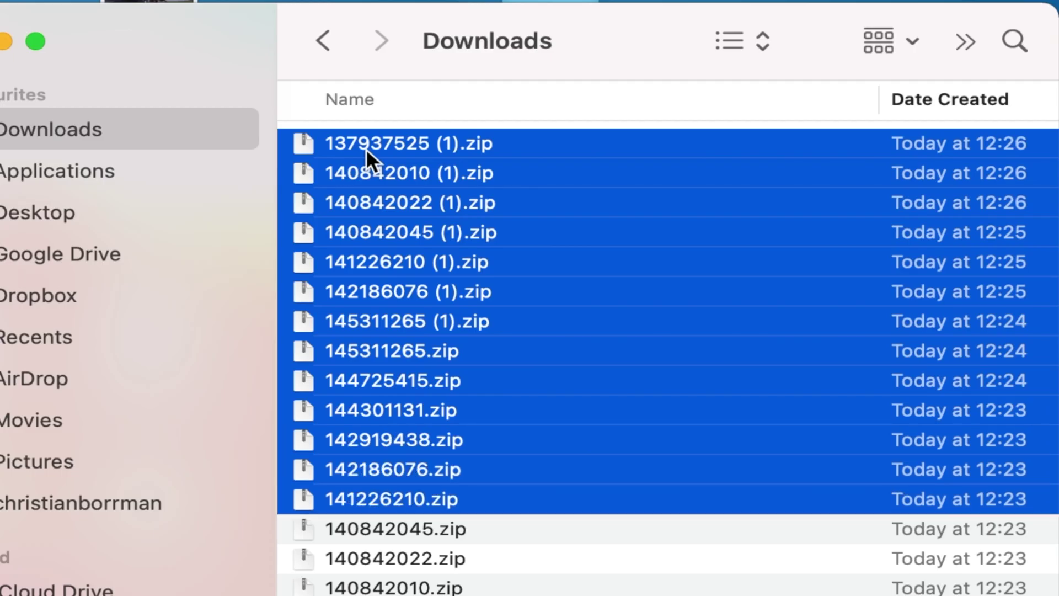
pyautogui.hotkey('shift', 'Down')
pyautogui.hotkey('shift', 'Down')
pyautogui.hotkey('shift', 'Down')
pyautogui.hotkey('shift', 'Down')
pyautogui.hotkey('shift', 'Down')
pyautogui.hotkey('shift', 'Down')
pyautogui.hotkey('shift', 'Down')
pyautogui.hotkey('shift', 'Down')
pyautogui.hotkey('shift', 'Down')
pyautogui.hotkey('shift', 'Down')
pyautogui.hotkey('shift', 'Down')
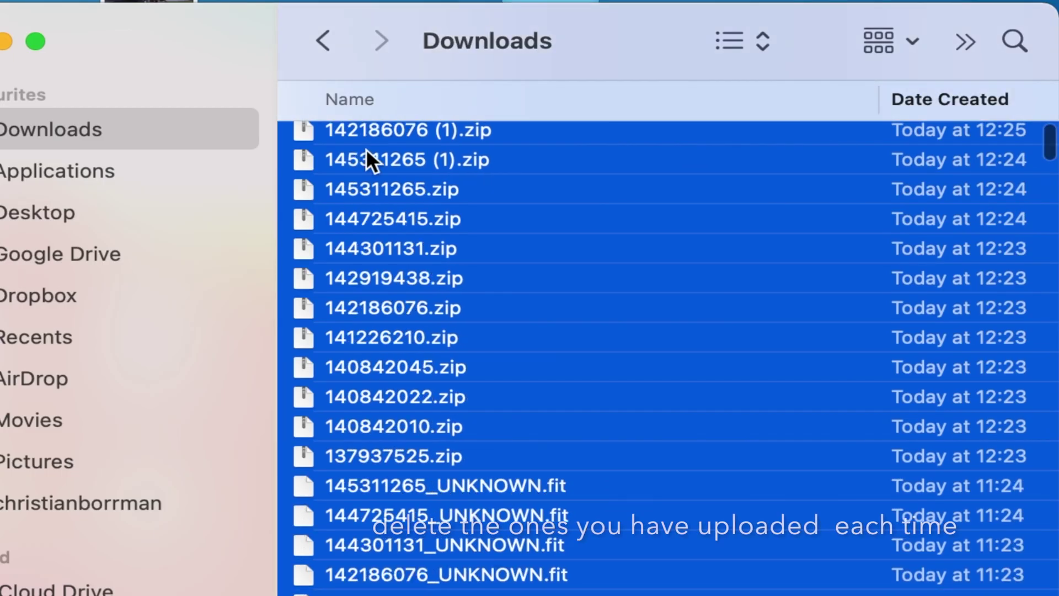
pyautogui.hotkey('shift', 'Up')
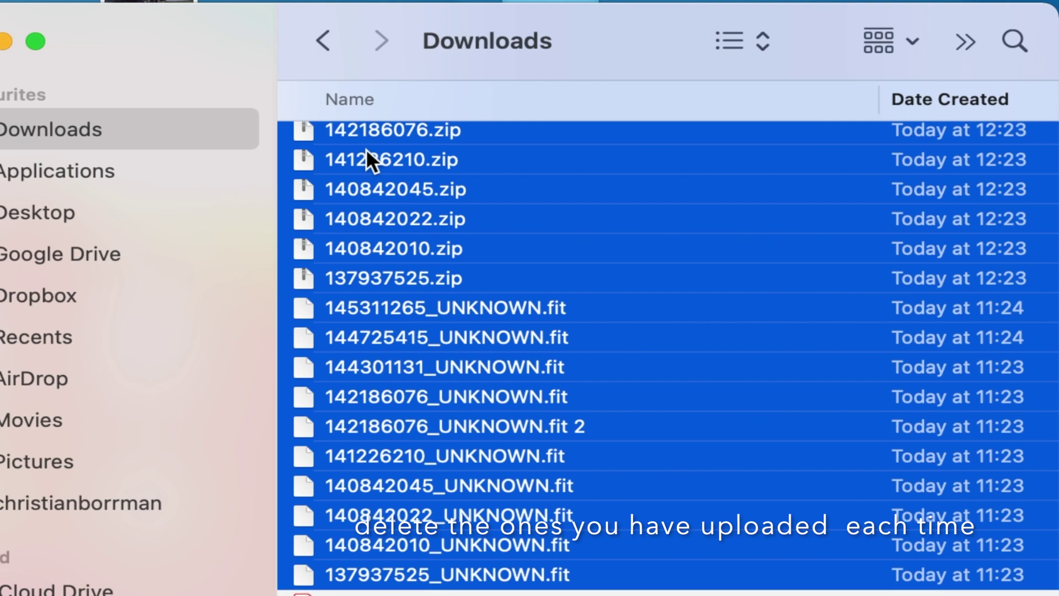
pyautogui.rightClick(472, 298)
pyautogui.moveTo(554, 385)
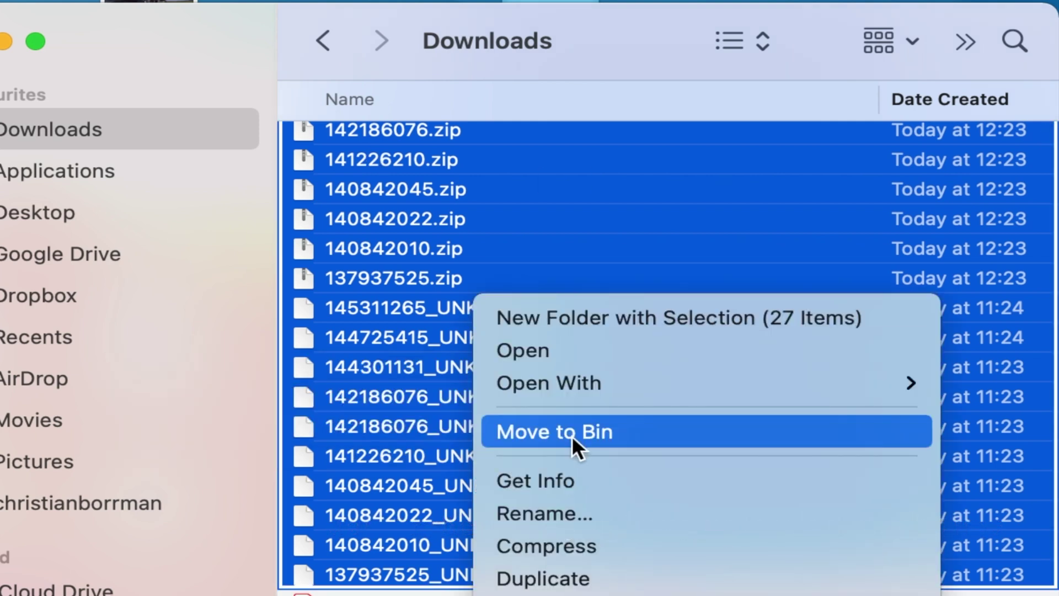
pyautogui.click(571, 436)
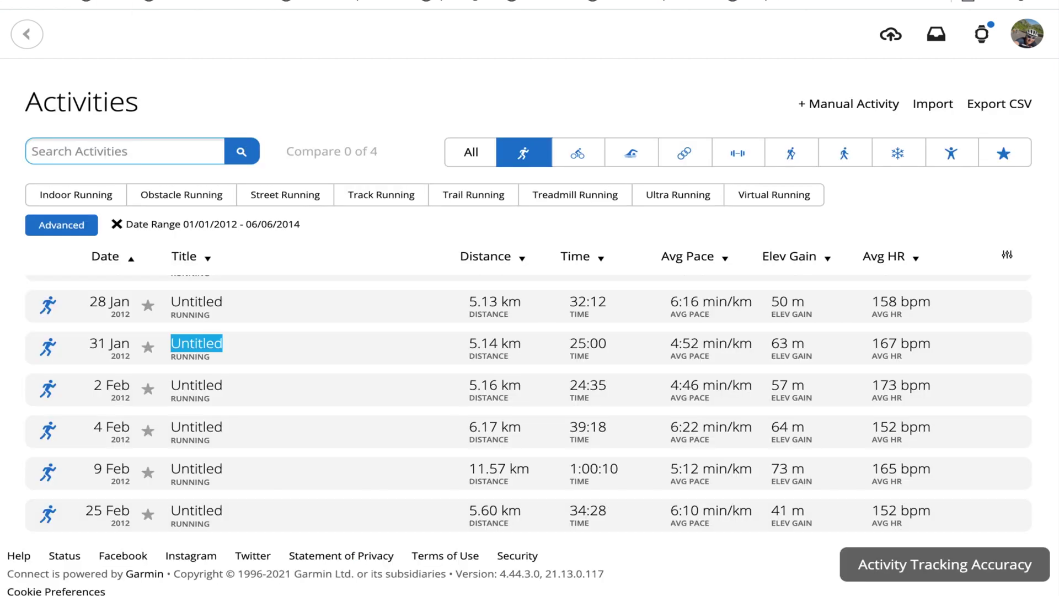
pyautogui.scroll(-1, 216, 346)
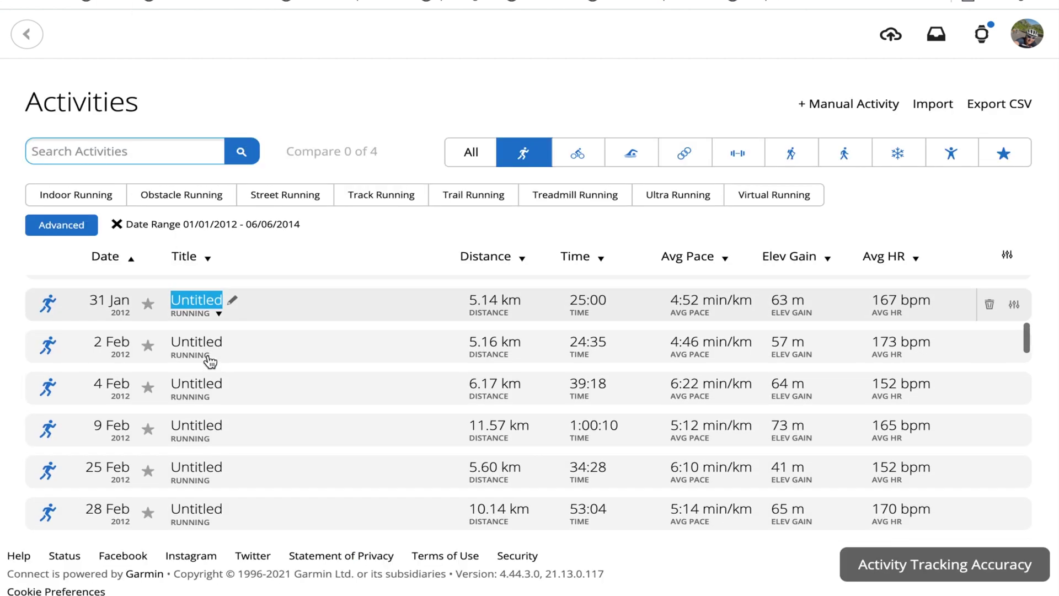